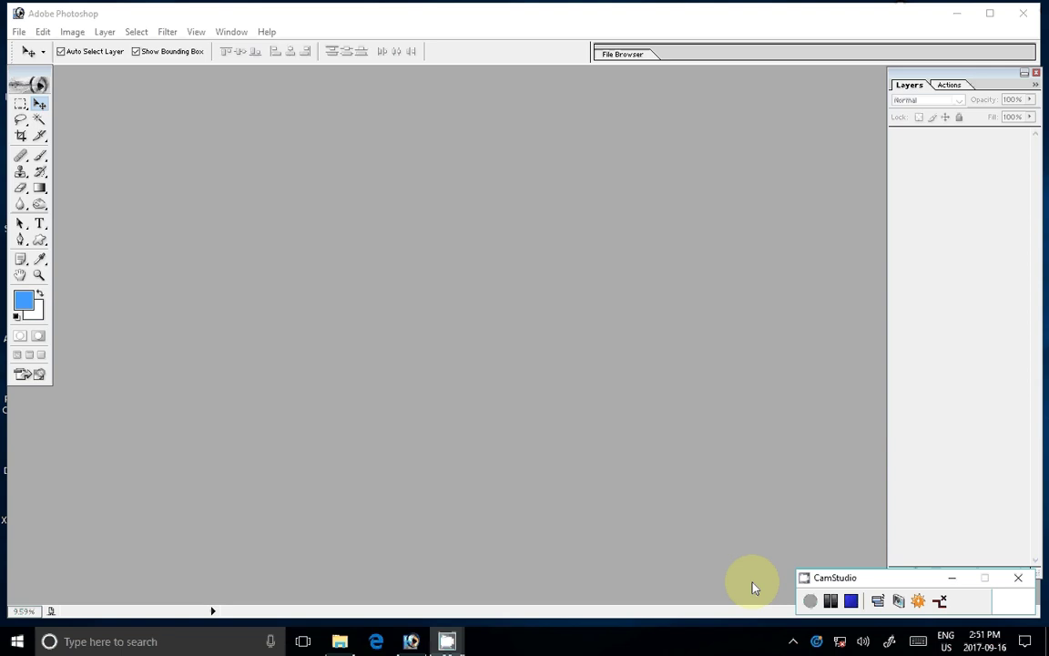
# Step: Create a blank 30 × 12 inch, 300 ppi document starting from the 8 x 10 preset
pyautogui.click(20, 33)
pyautogui.click(35, 48)
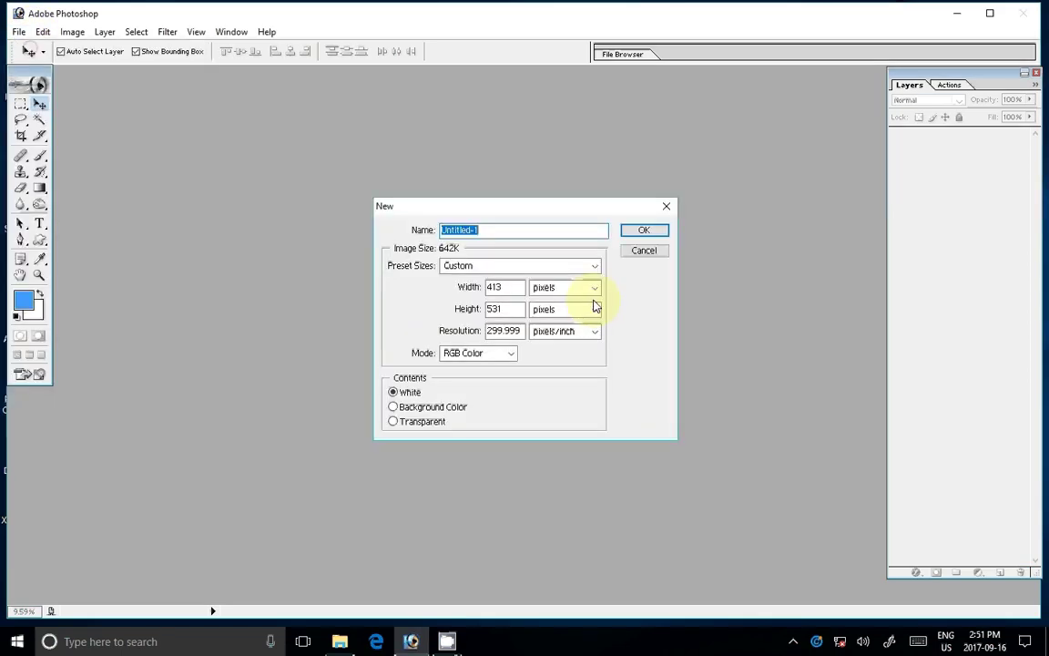
pyautogui.click(594, 265)
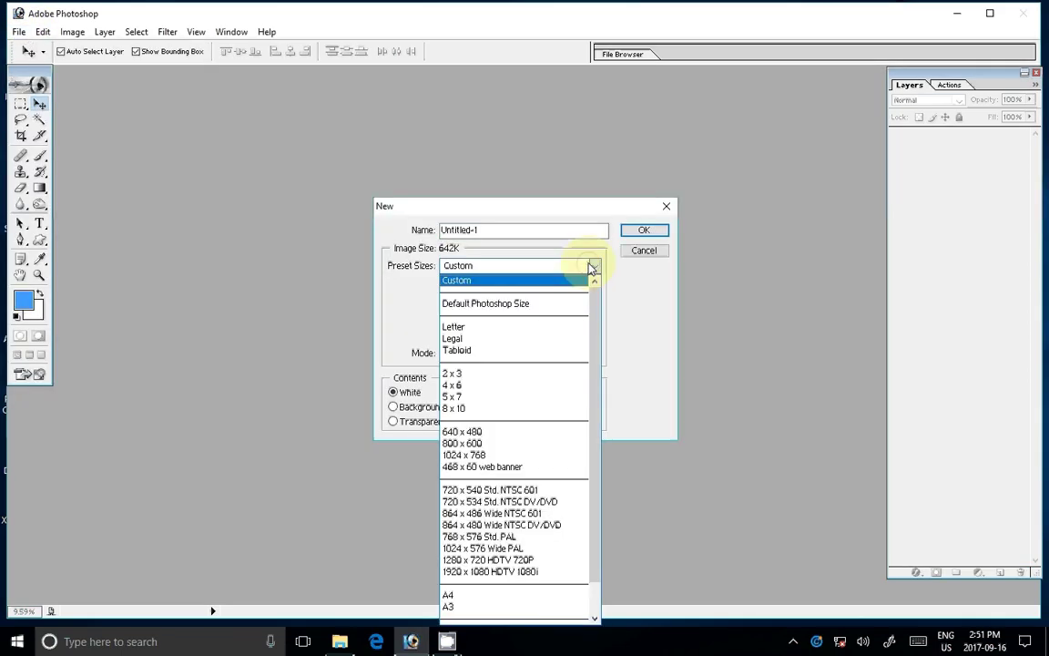
pyautogui.click(465, 408)
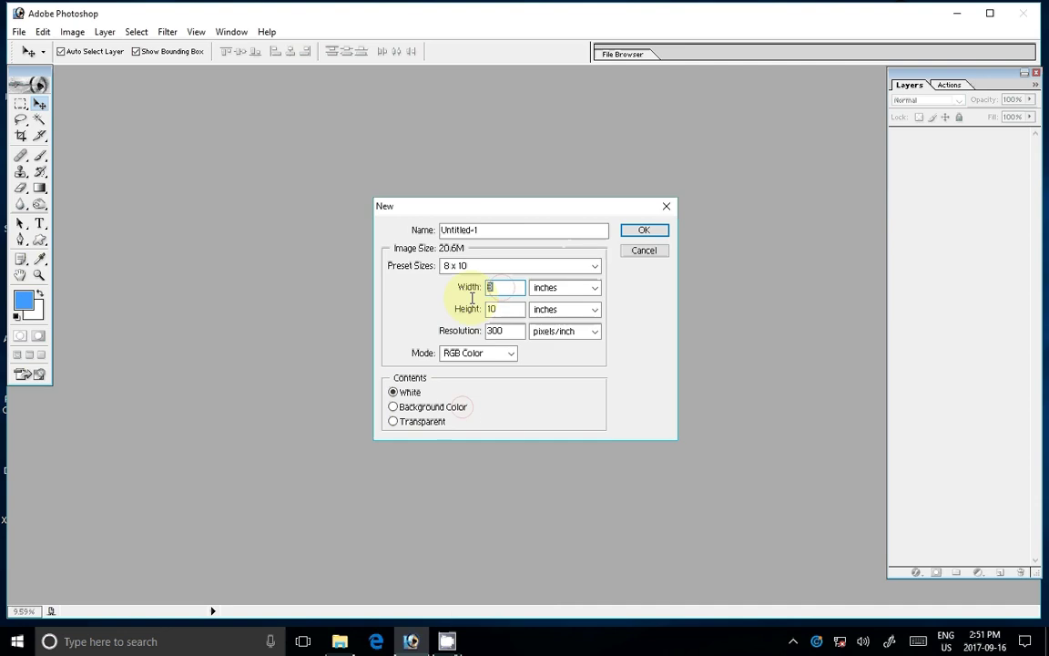
pyautogui.write('3')
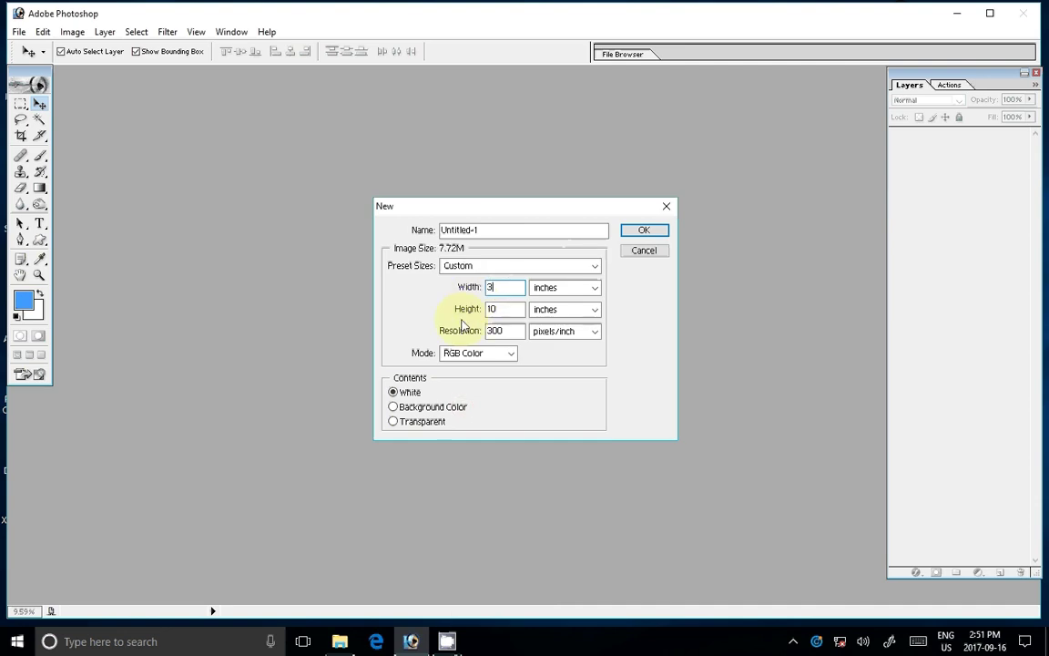
pyautogui.write('0')
pyautogui.press('Tab')
pyautogui.write('12')
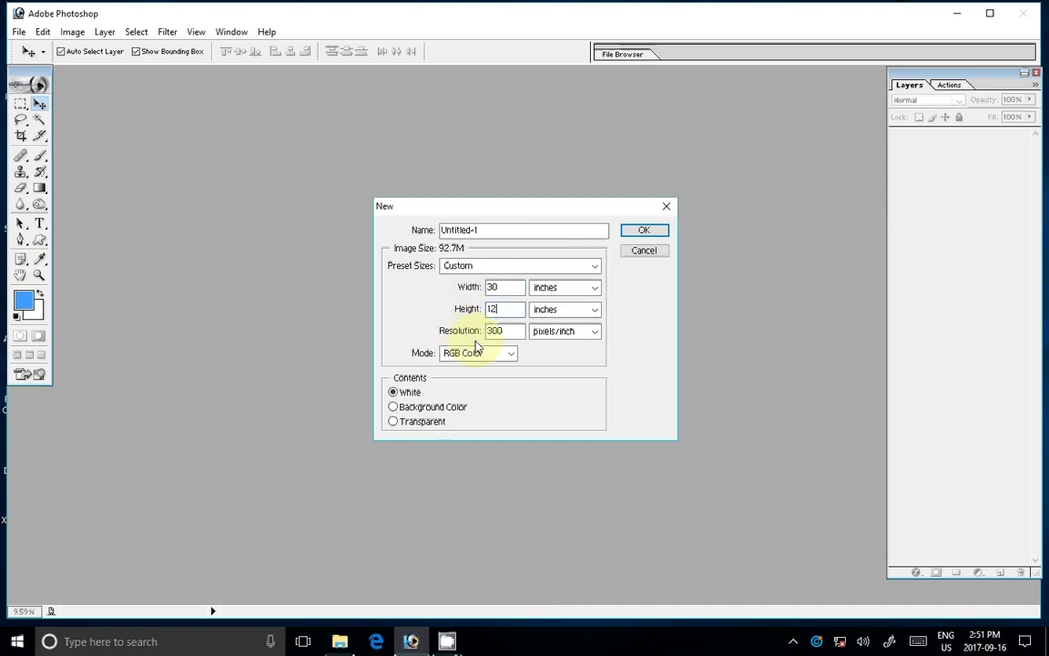
pyautogui.click(642, 232)
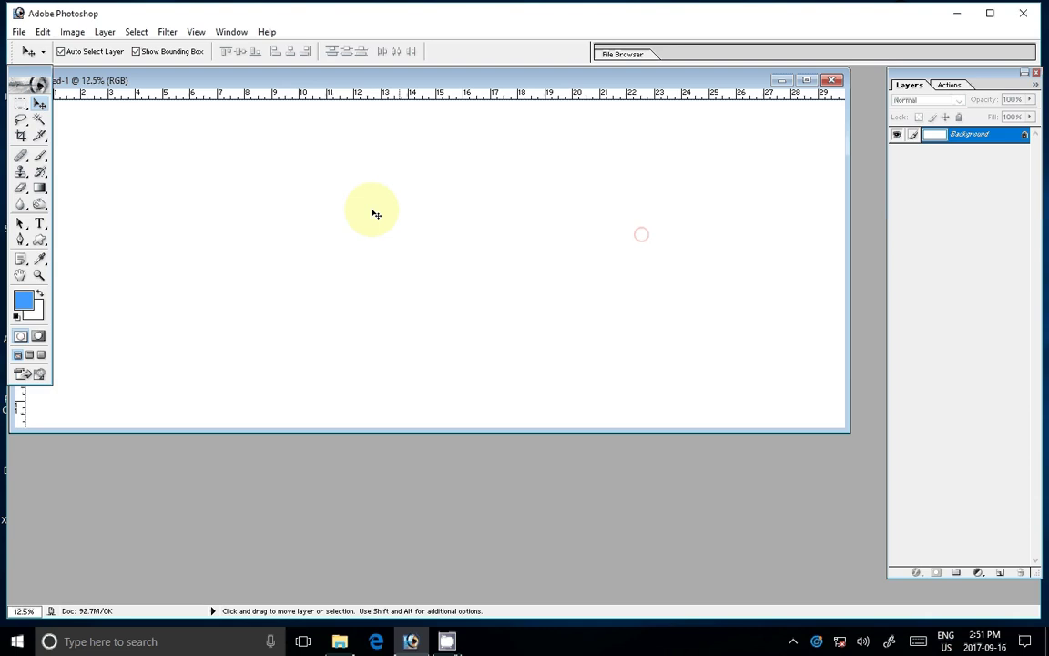
pyautogui.moveTo(269, 92); pyautogui.dragTo(306, 256)
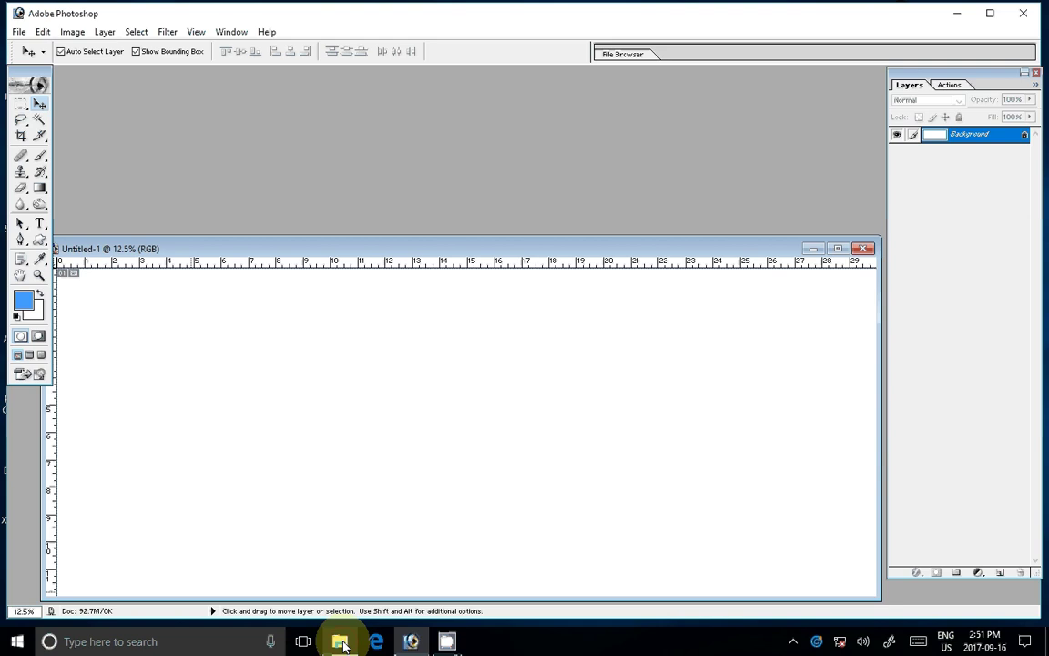
# Step: Select wedding photos DSC_0133 through DSC_0136 in the 102ND40X folder and open them
pyautogui.click(342, 644)
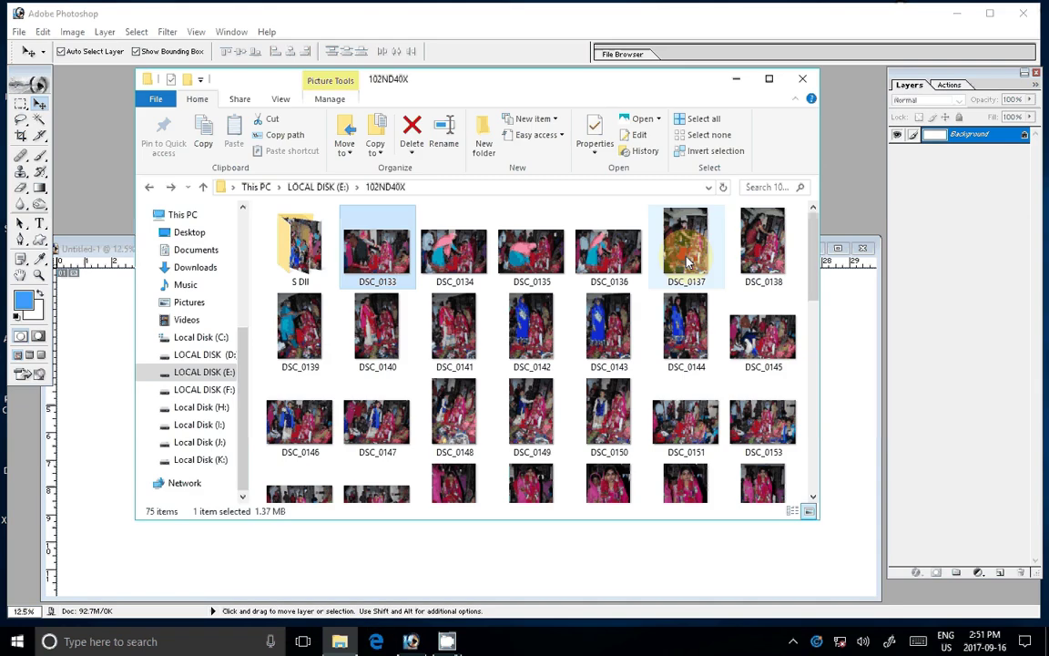
pyautogui.keyDown('shift'); pyautogui.click(614, 264); pyautogui.keyUp('shift')
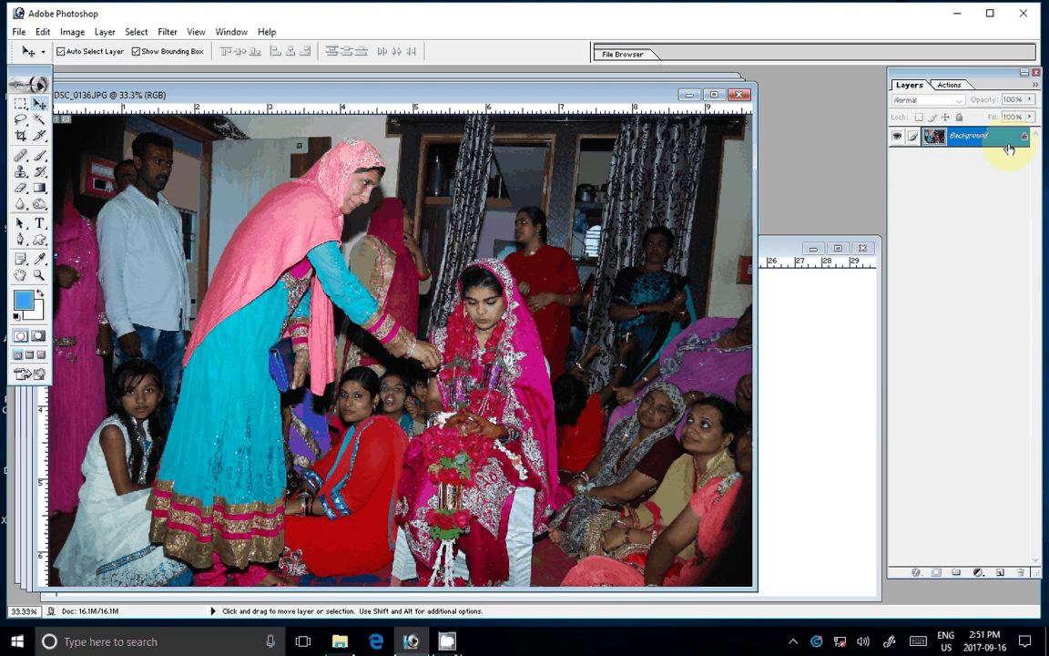
# Step: Brighten DSC_0136 with the recorded action and resize it to 7 inches wide
pyautogui.press('F9')
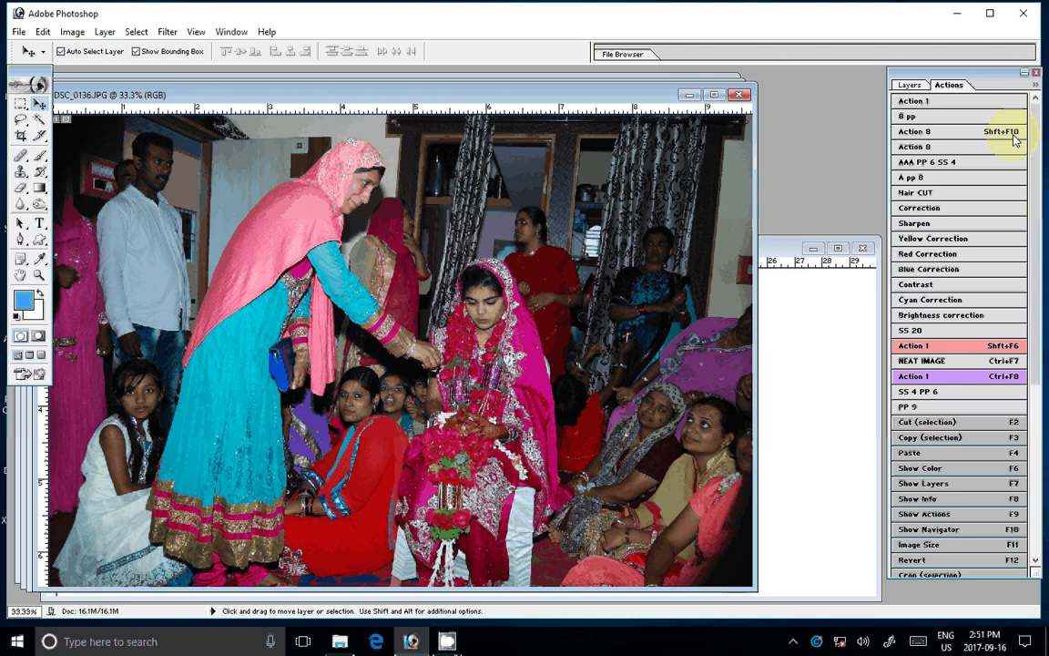
pyautogui.click(1014, 137)
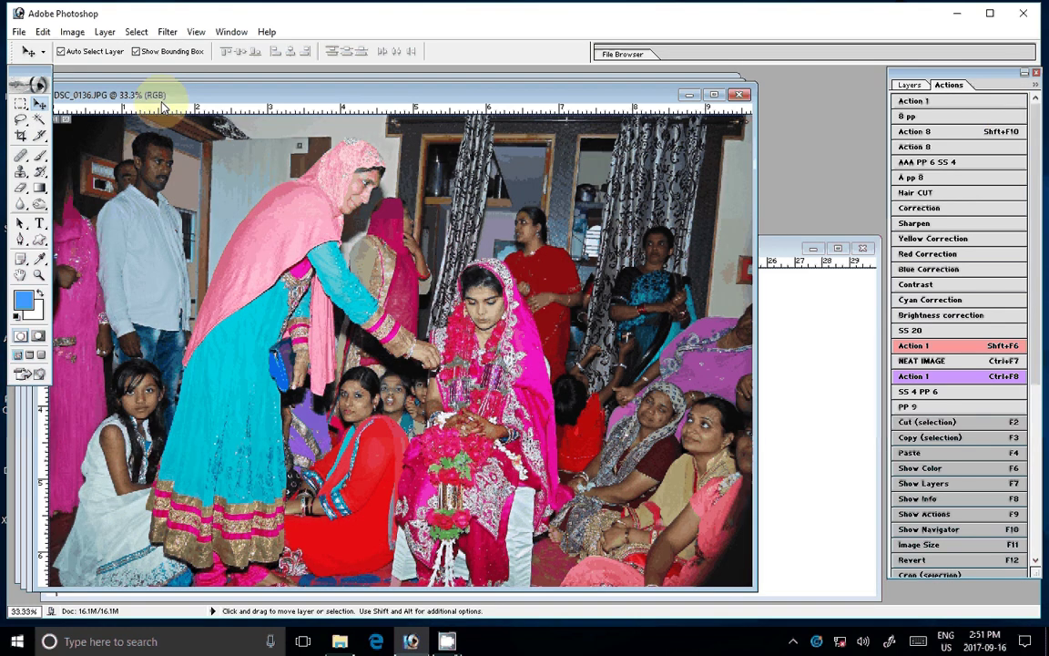
pyautogui.press('F11')
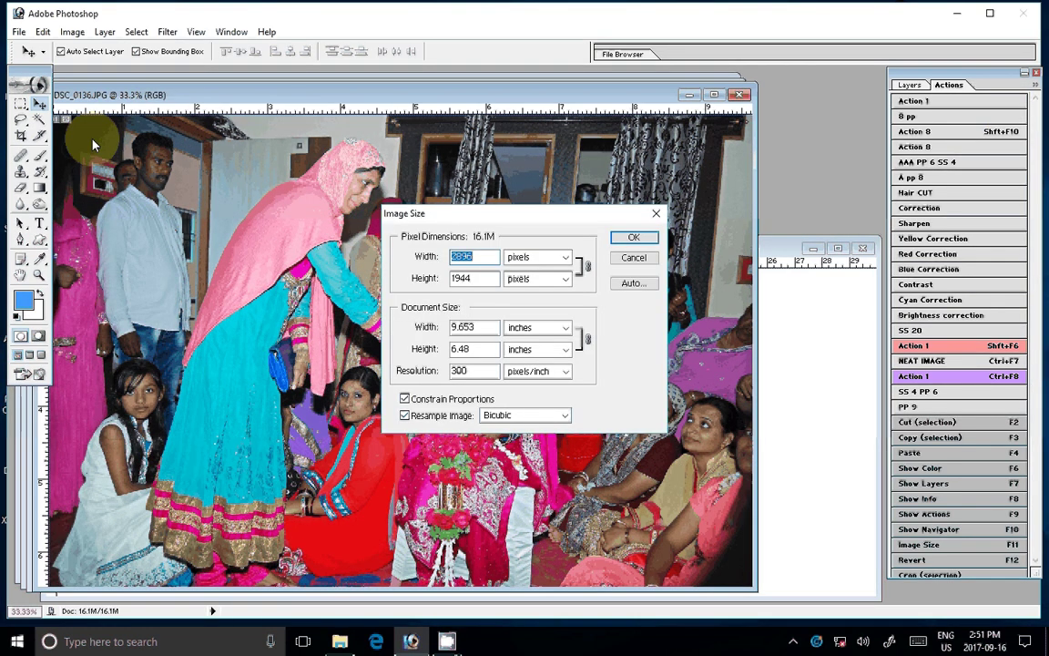
pyautogui.press('Tab')
pyautogui.press('Tab')
pyautogui.write('8')
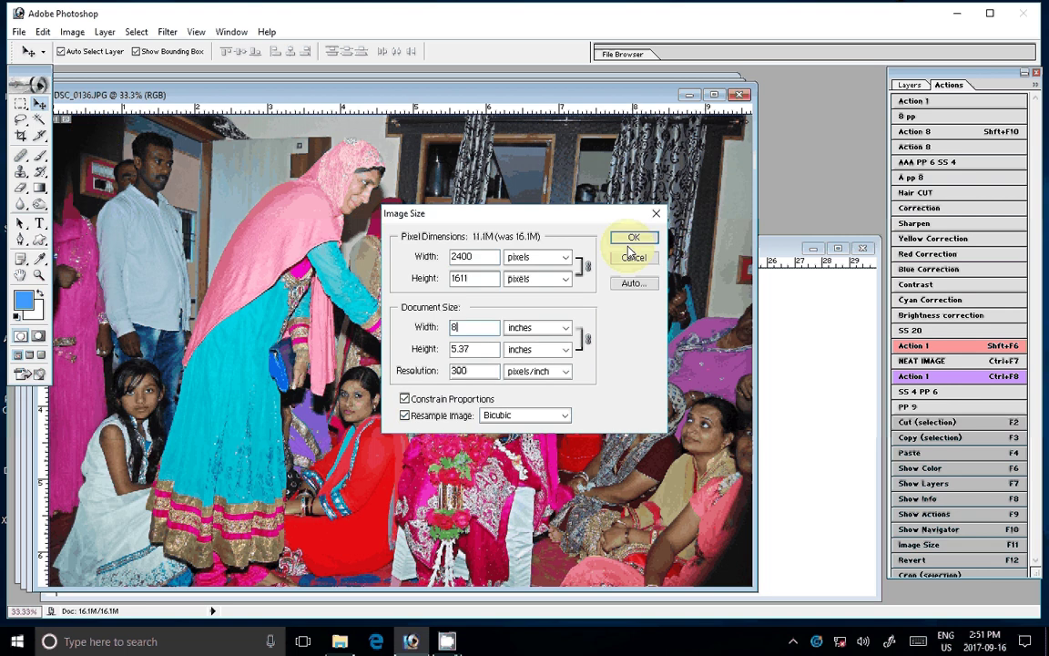
pyautogui.press('BackSpace')
pyautogui.write('7')
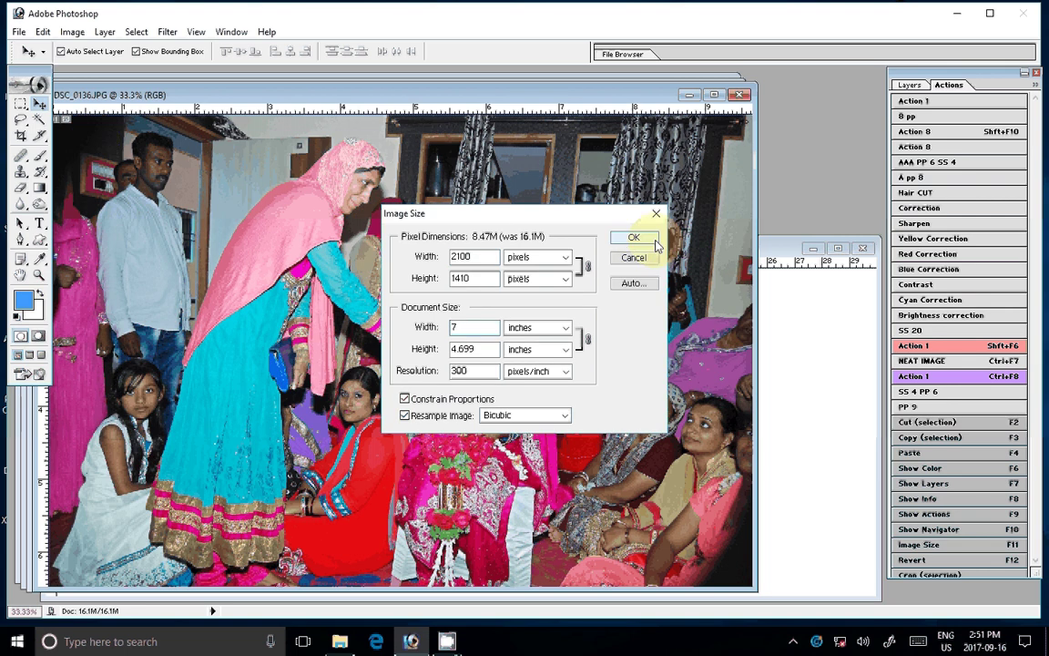
pyautogui.click(657, 245)
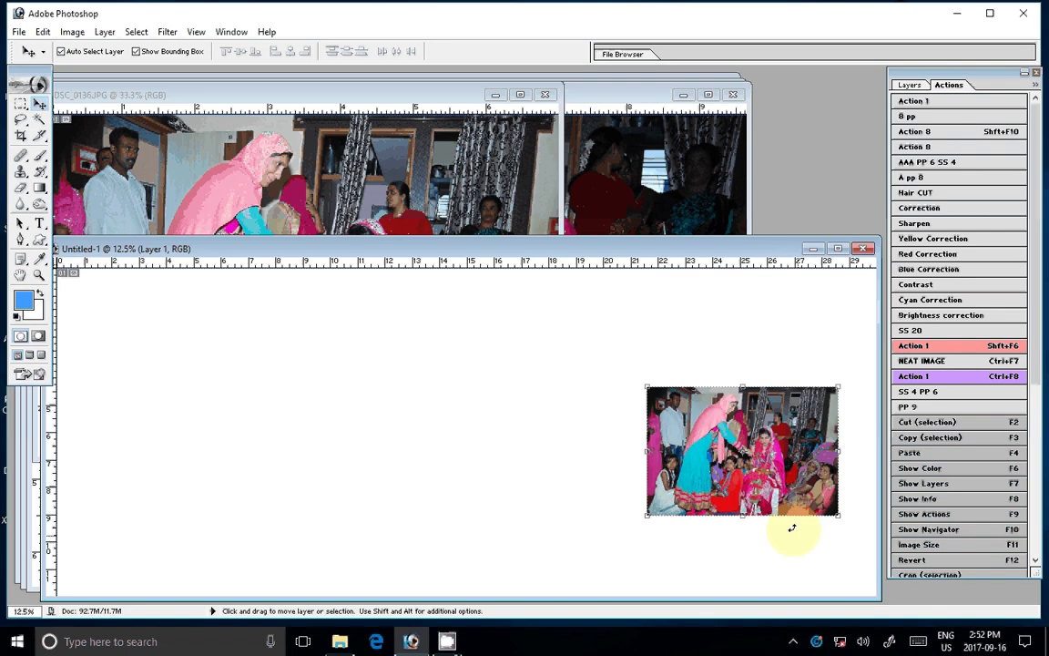
# Step: Position the photo at the album page's lower right and close the DSC_0136 original without saving
pyautogui.moveTo(792, 527); pyautogui.dragTo(828, 534)
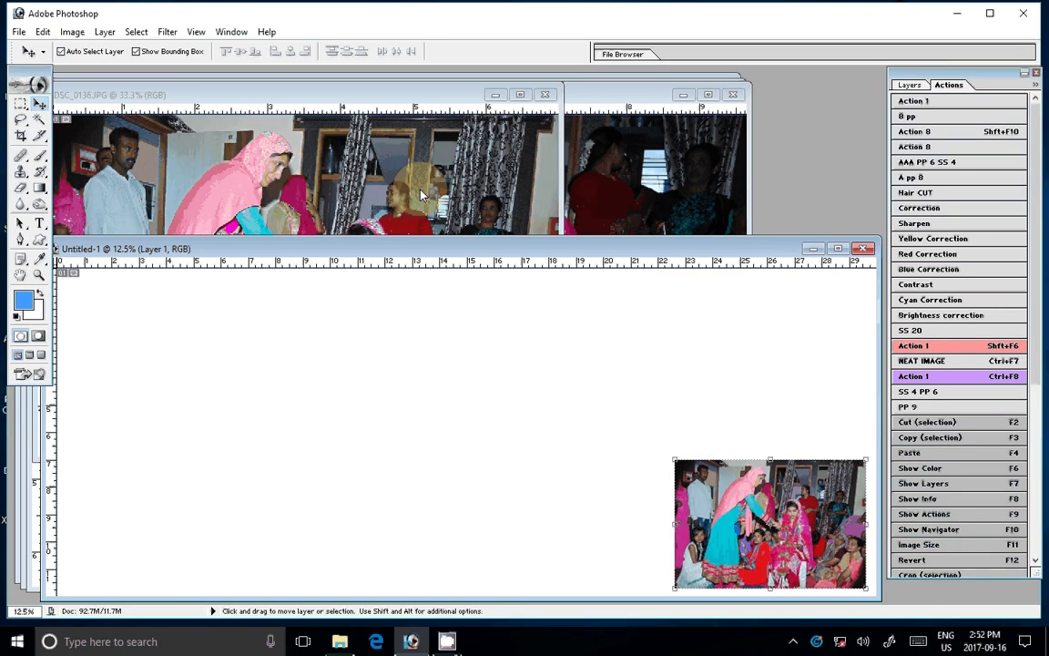
pyautogui.click(422, 194)
pyautogui.hotkey('ctrl', 'w')
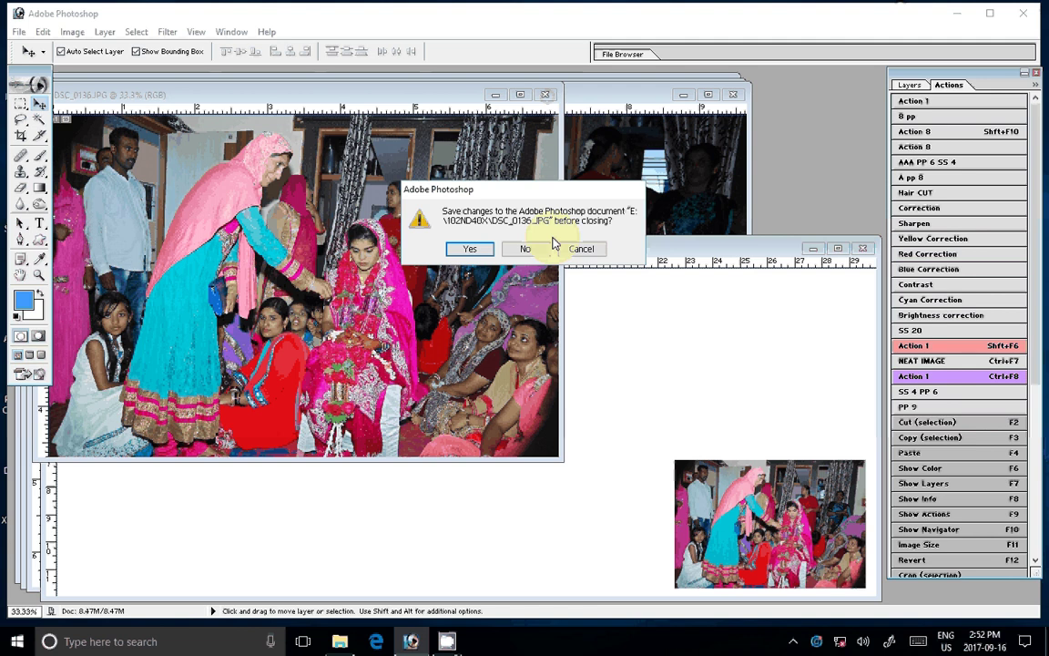
pyautogui.click(548, 248)
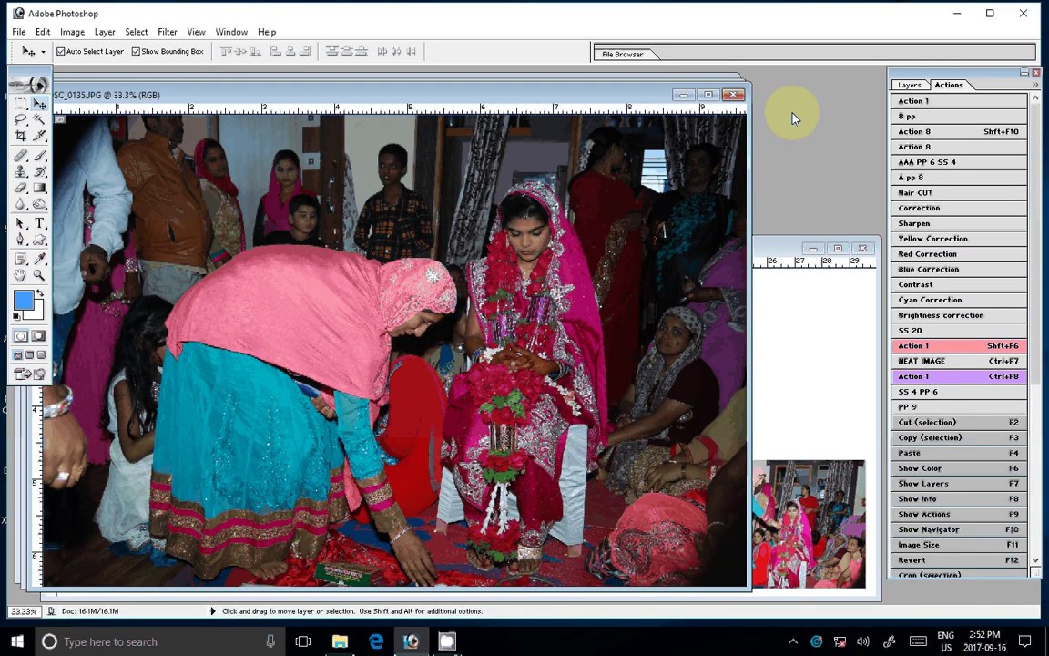
# Step: Close DSC_0135, then brighten DSC_0134 and resize it to 7 inches wide
pyautogui.hotkey('ctrl', 'w')
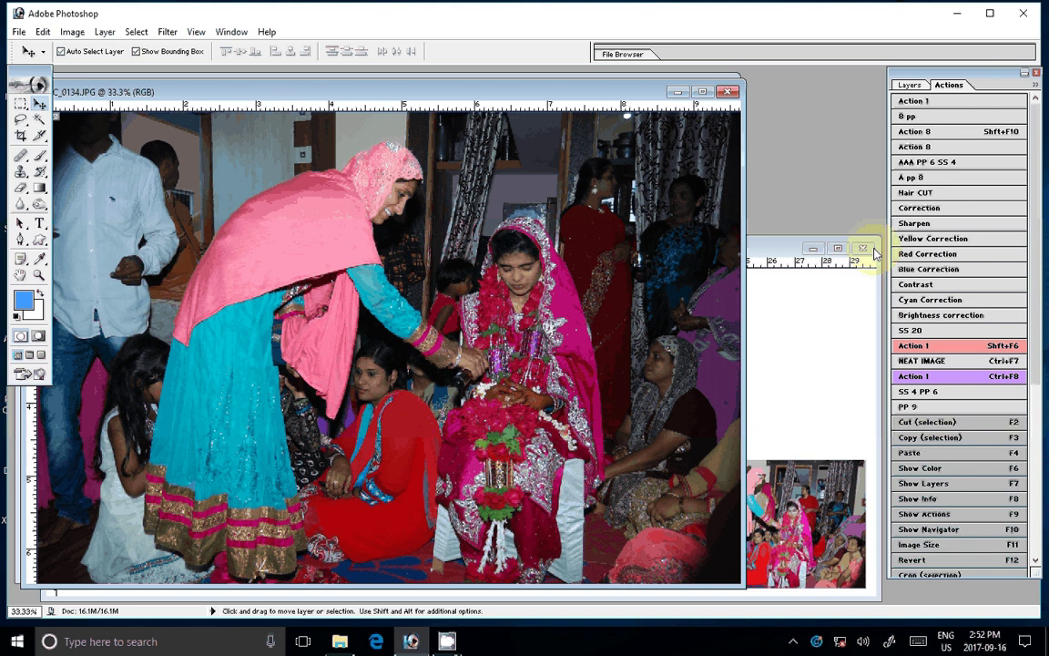
pyautogui.click(955, 208)
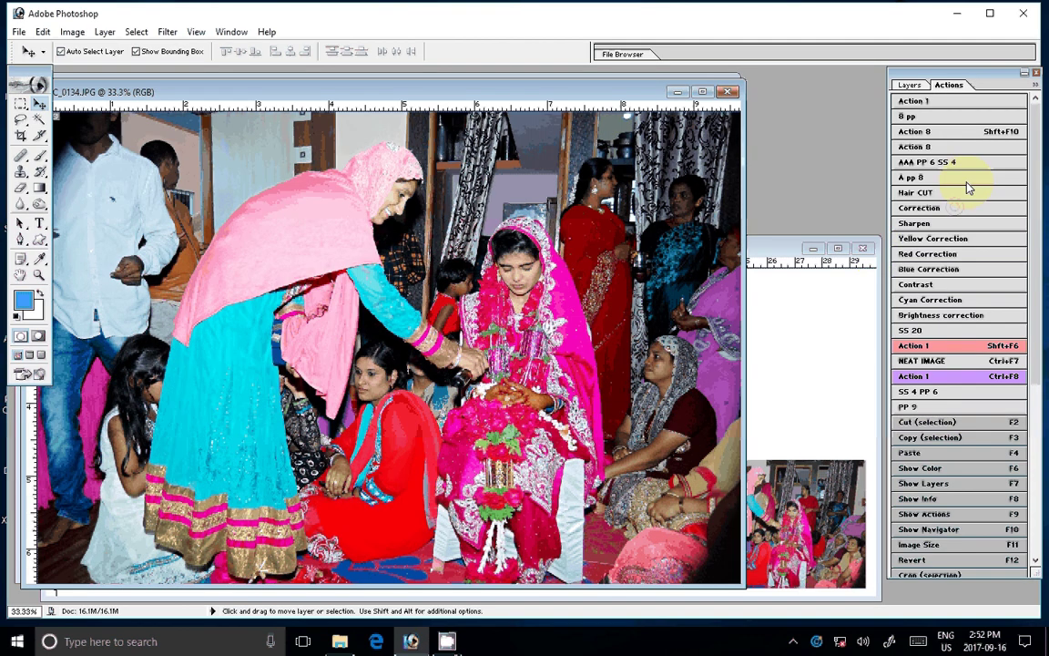
pyautogui.press('F11')
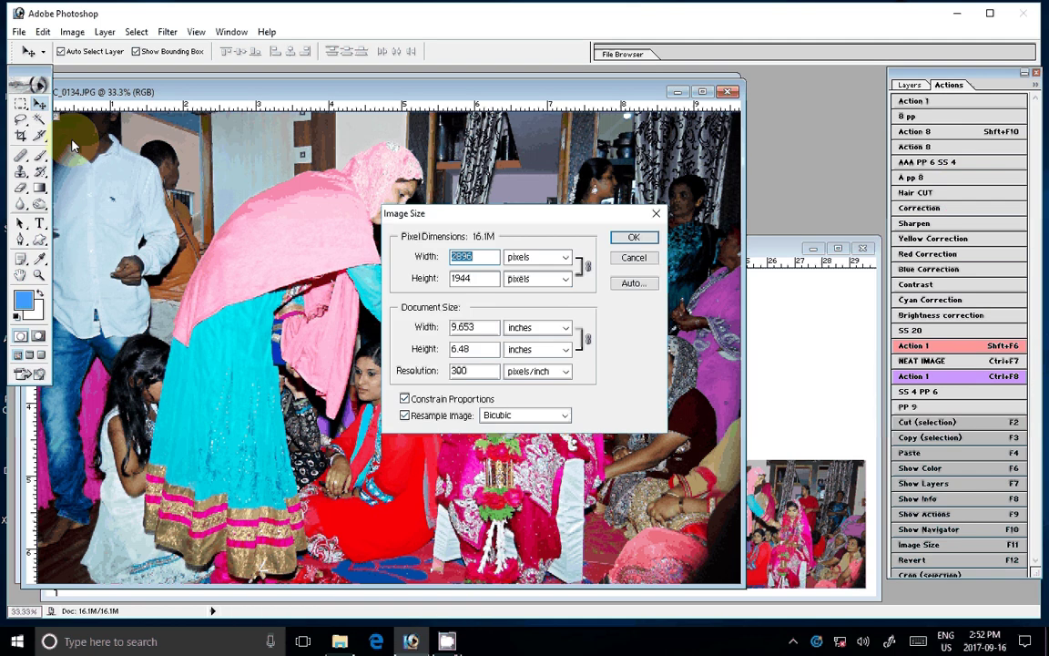
pyautogui.press('Tab')
pyautogui.press('Tab')
pyautogui.write('7')
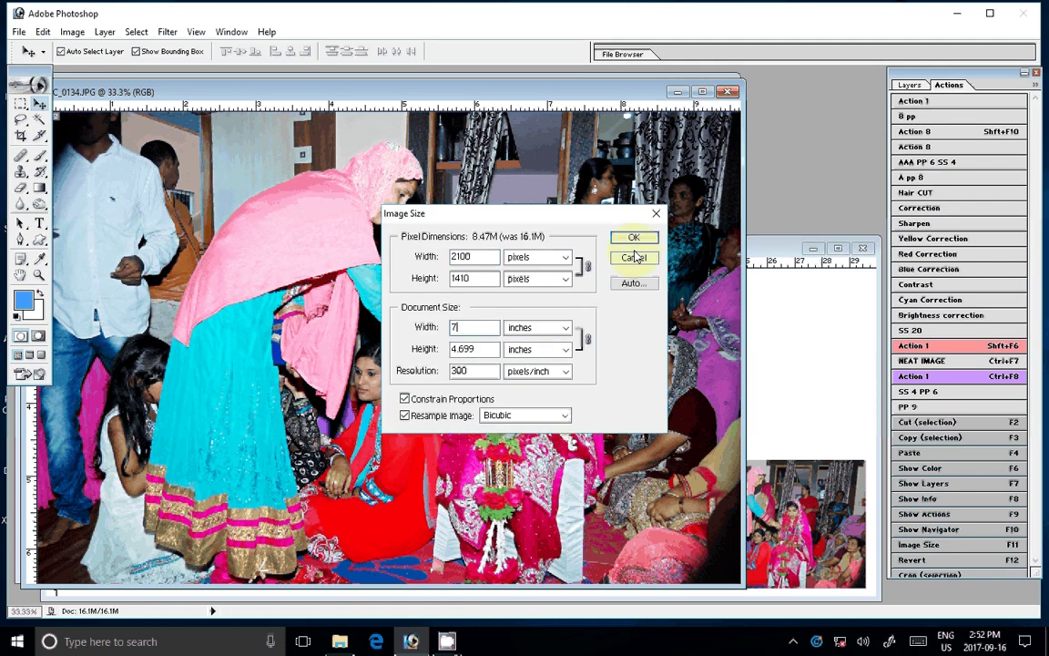
pyautogui.press('Return')
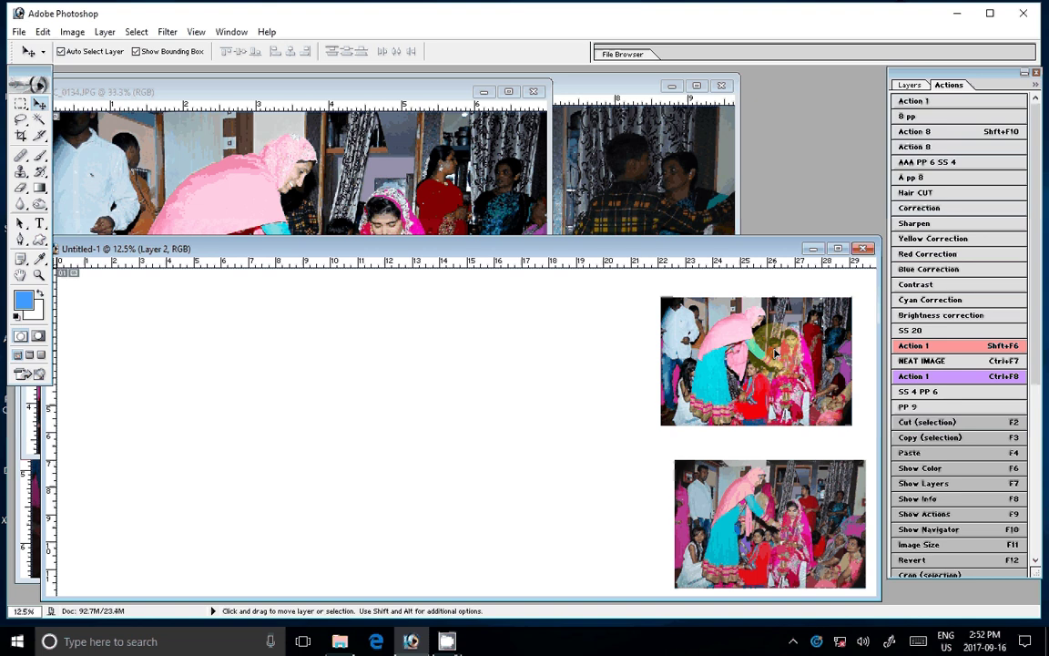
# Step: Stack DSC_0134 just above DSC_0136 on the page's right and close its original unsaved
pyautogui.moveTo(775, 354); pyautogui.dragTo(776, 487)
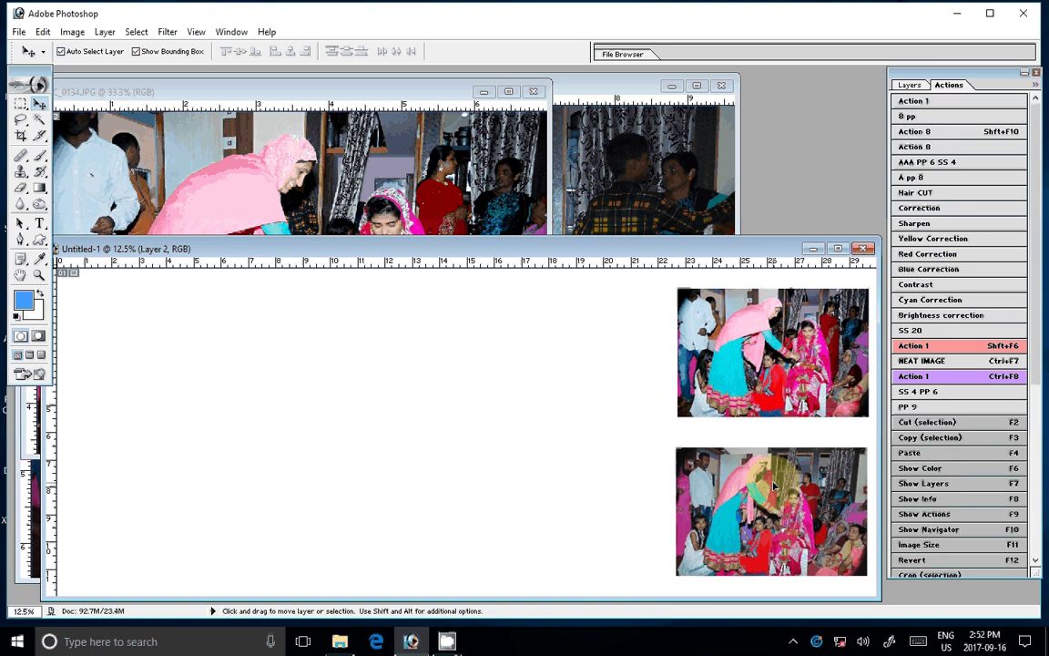
pyautogui.click(763, 425)
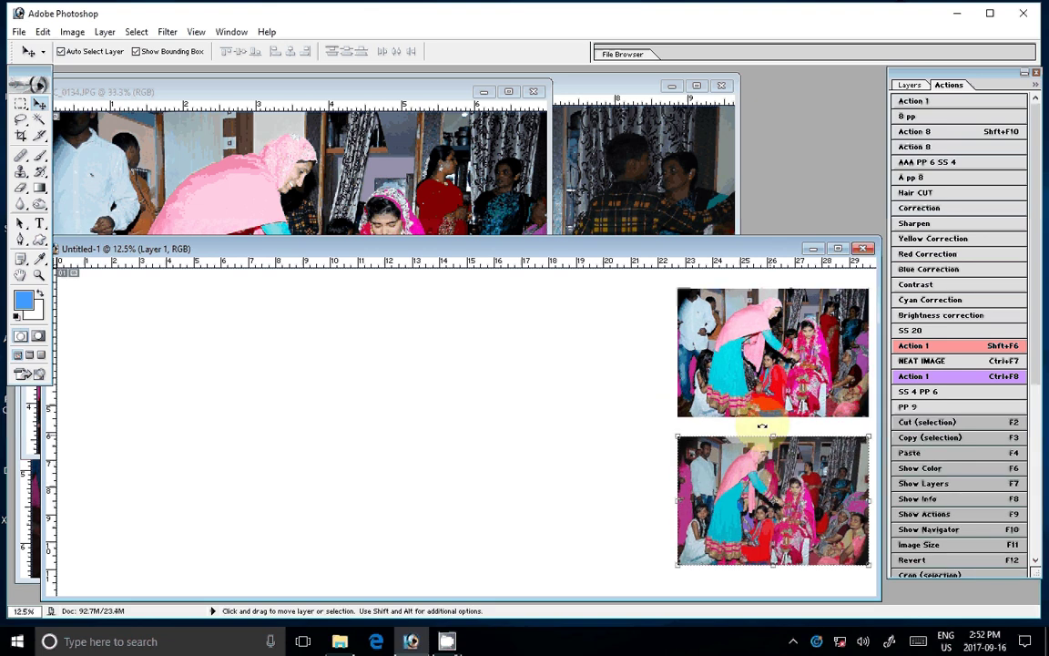
pyautogui.moveTo(756, 362); pyautogui.dragTo(756, 366)
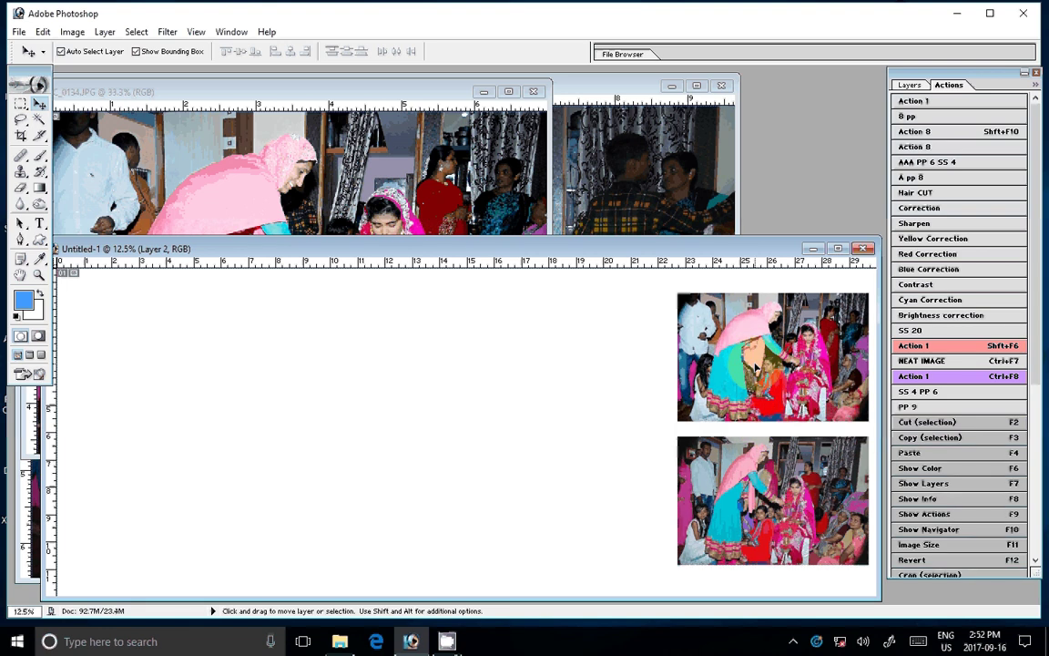
pyautogui.click(534, 91)
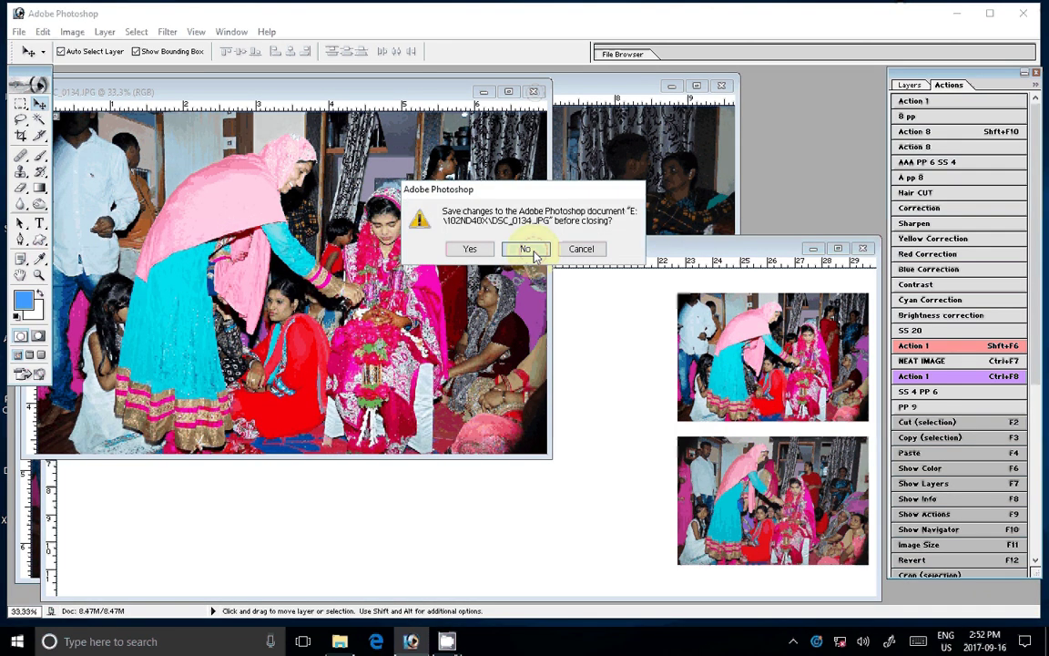
pyautogui.click(526, 250)
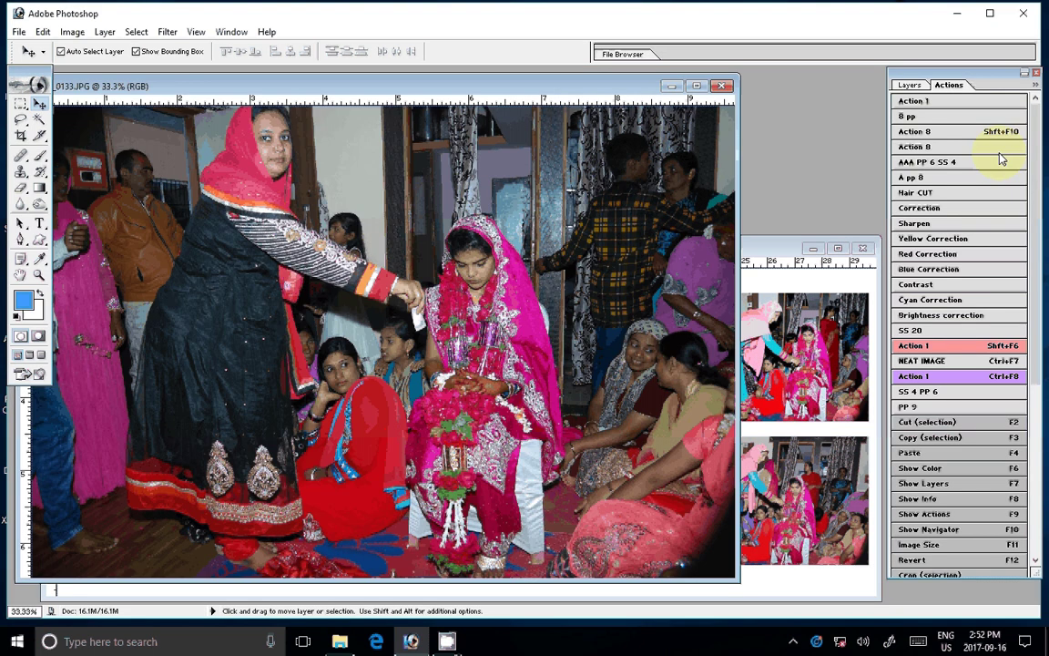
# Step: Resize DSC_0133 to 7 inches wide through Image Size
pyautogui.click(72, 32)
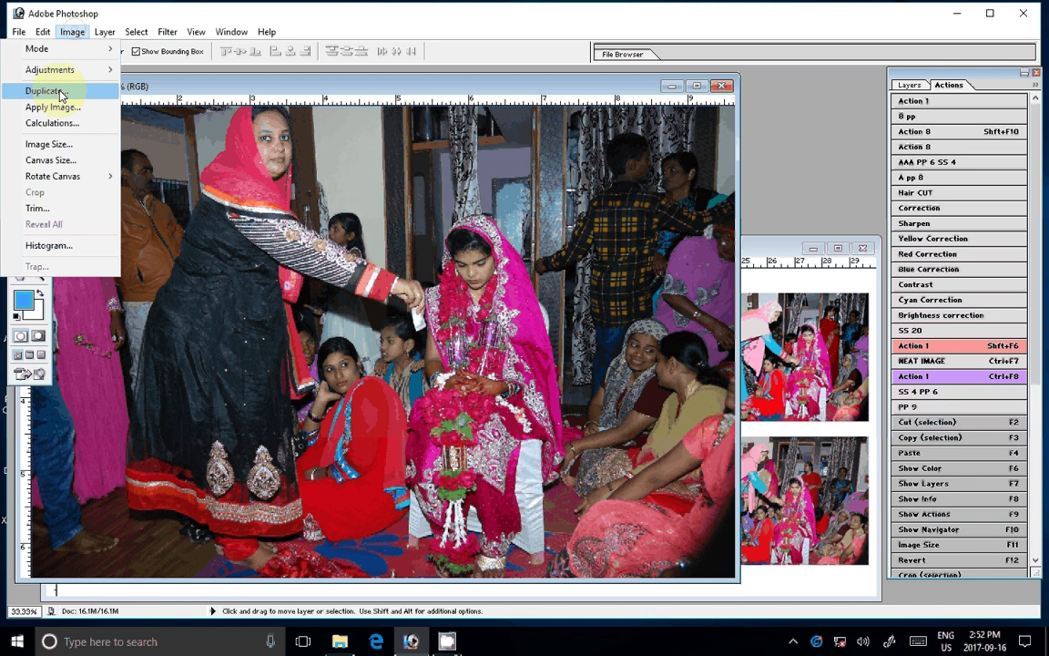
pyautogui.click(49, 144)
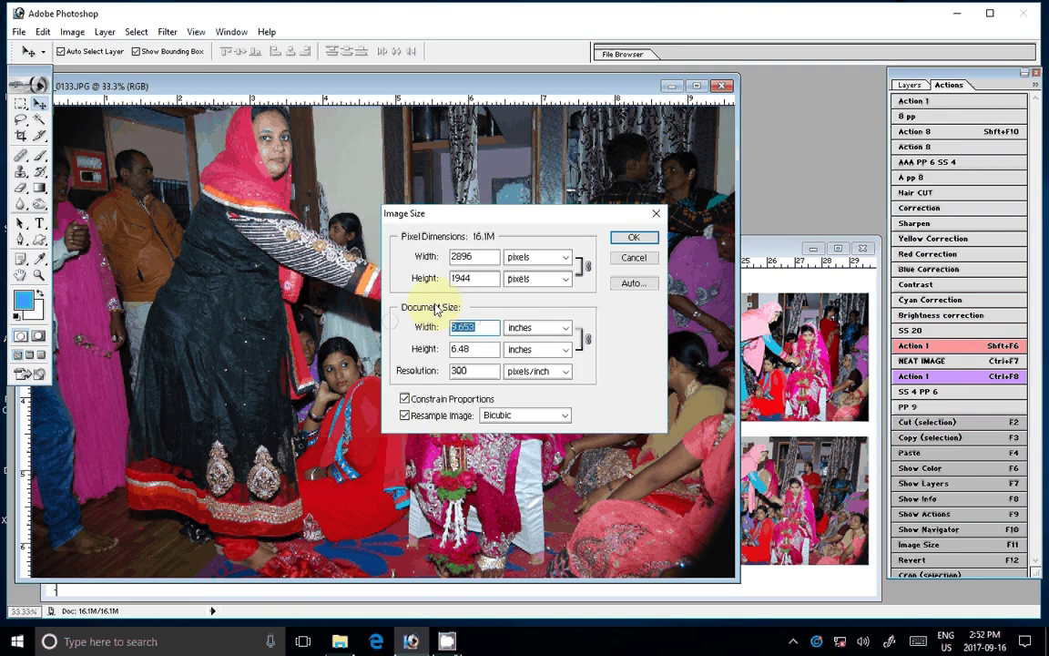
pyautogui.write('7')
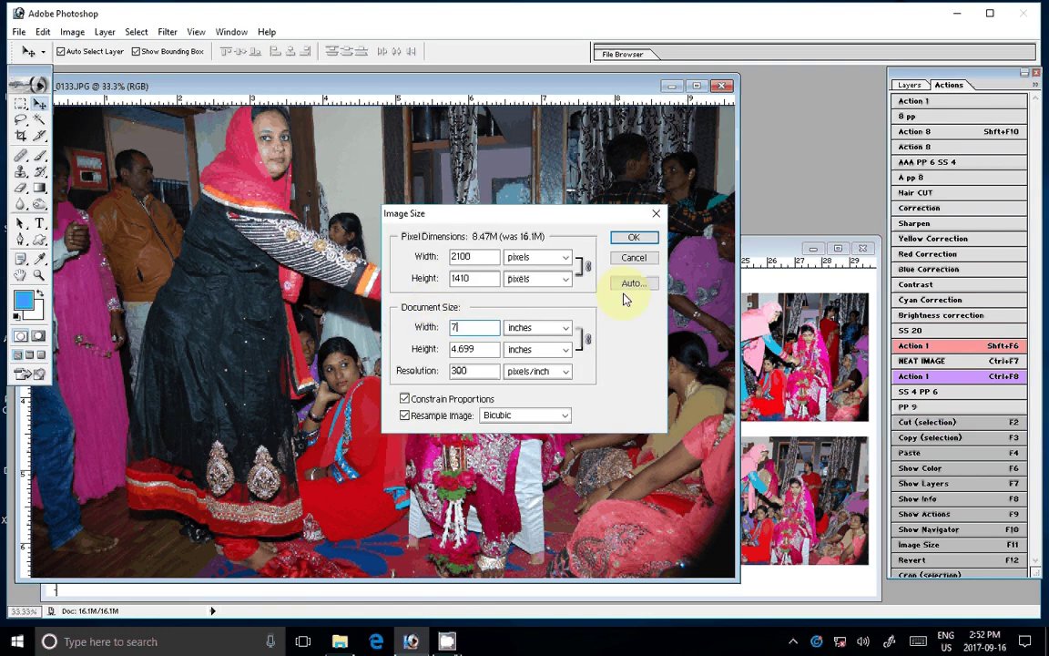
pyautogui.press('Return')
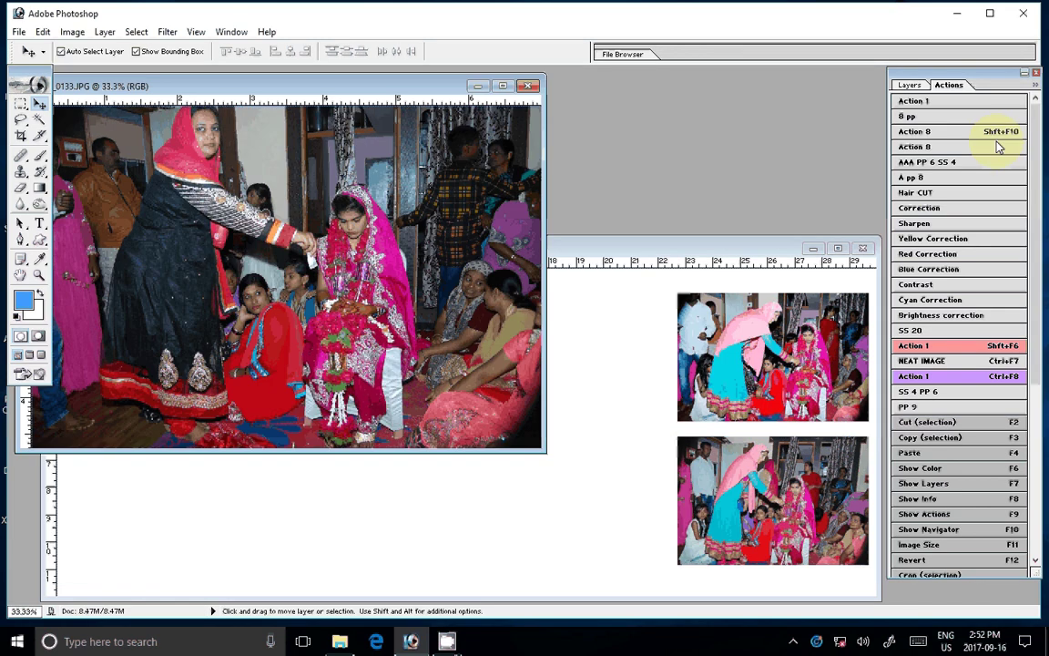
# Step: Place DSC_0133 on the album page left of the top-right photo and close the original
pyautogui.click(999, 145)
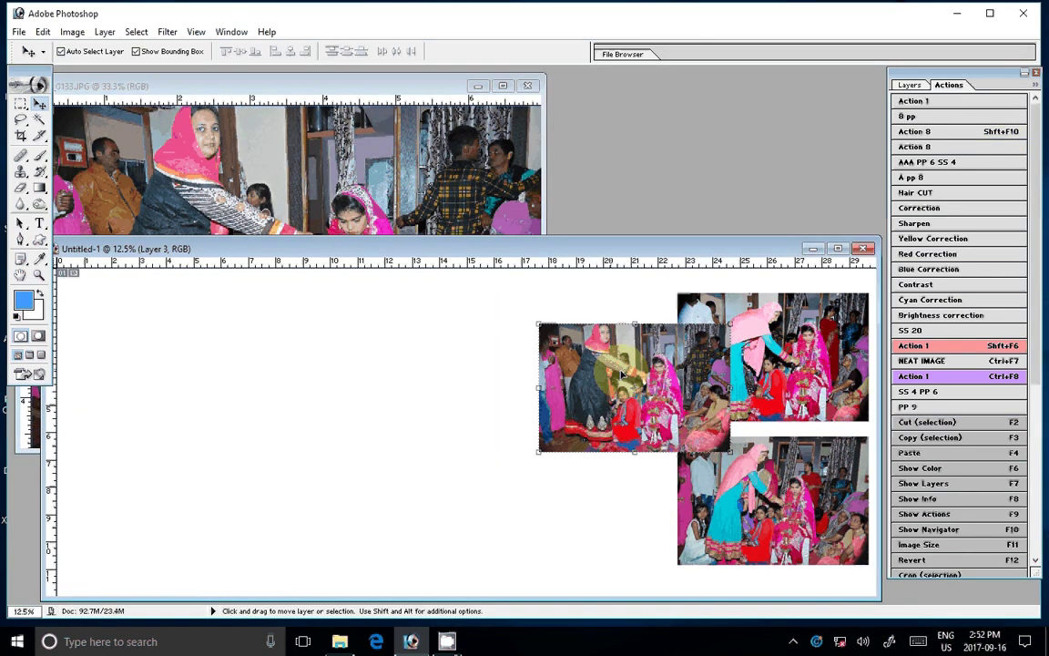
pyautogui.moveTo(622, 373); pyautogui.dragTo(567, 343)
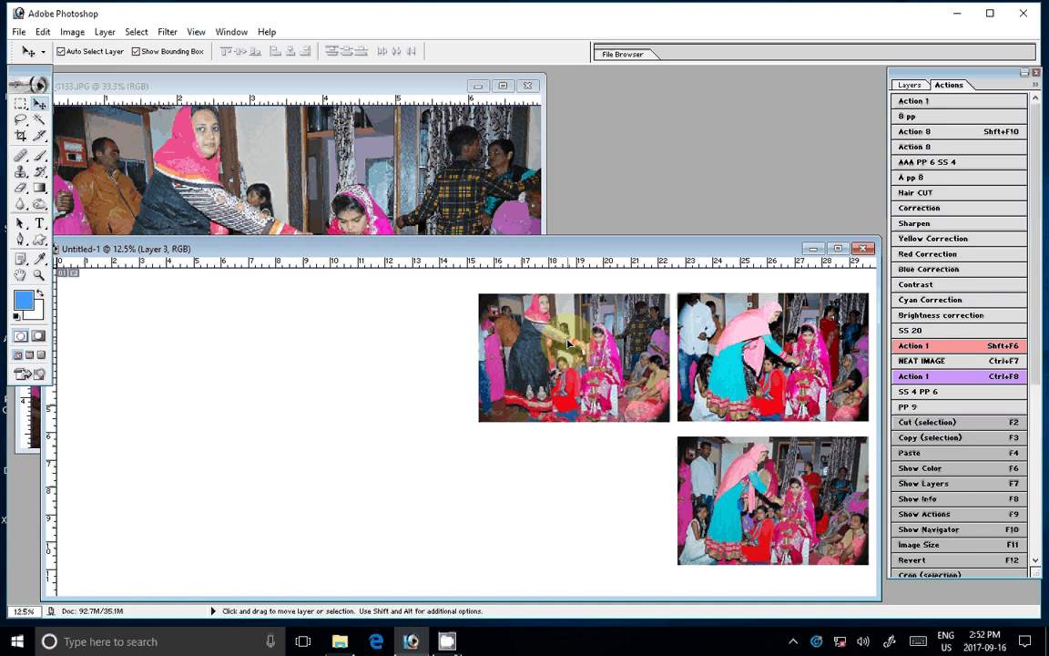
pyautogui.click(501, 77)
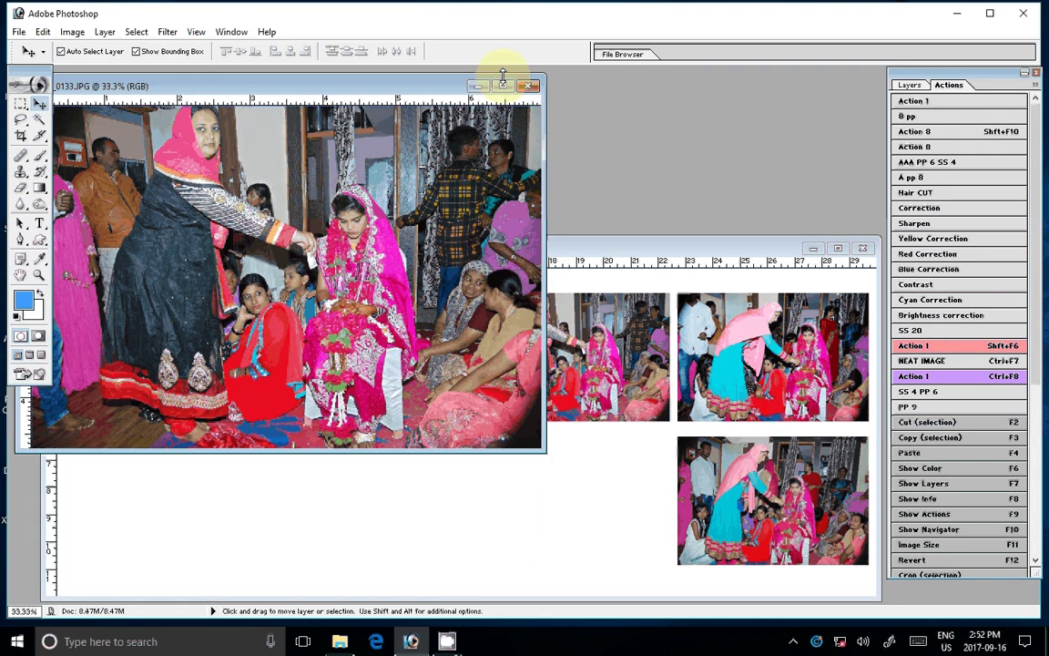
pyautogui.hotkey('ctrl', 'w')
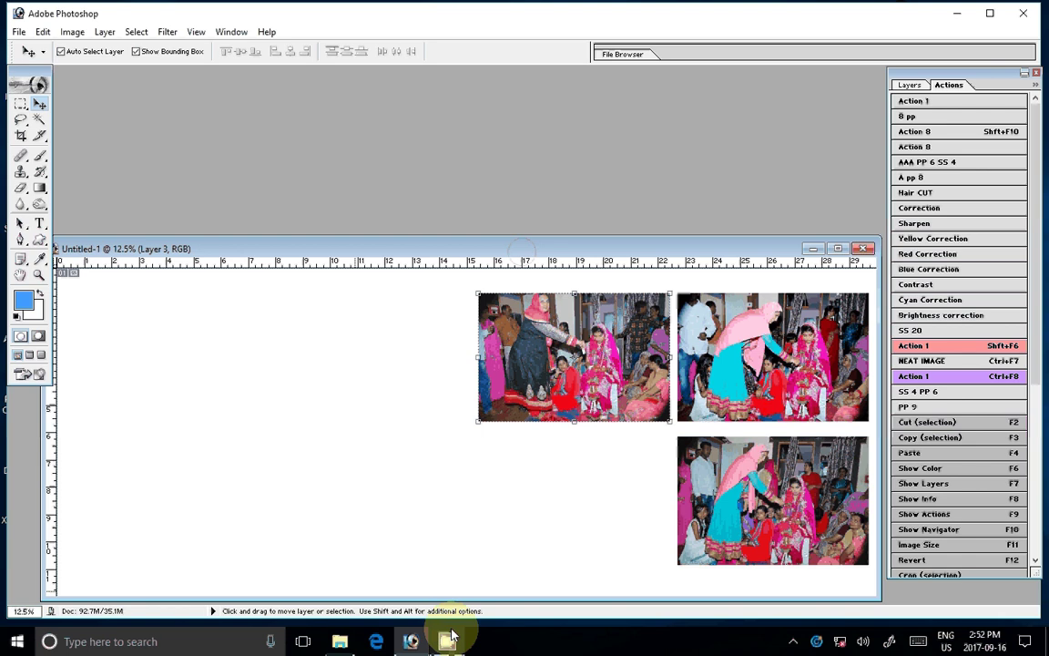
# Step: Delete the four used photos, then open DSC_0137 through DSC_0140 in Photoshop
pyautogui.click(448, 640)
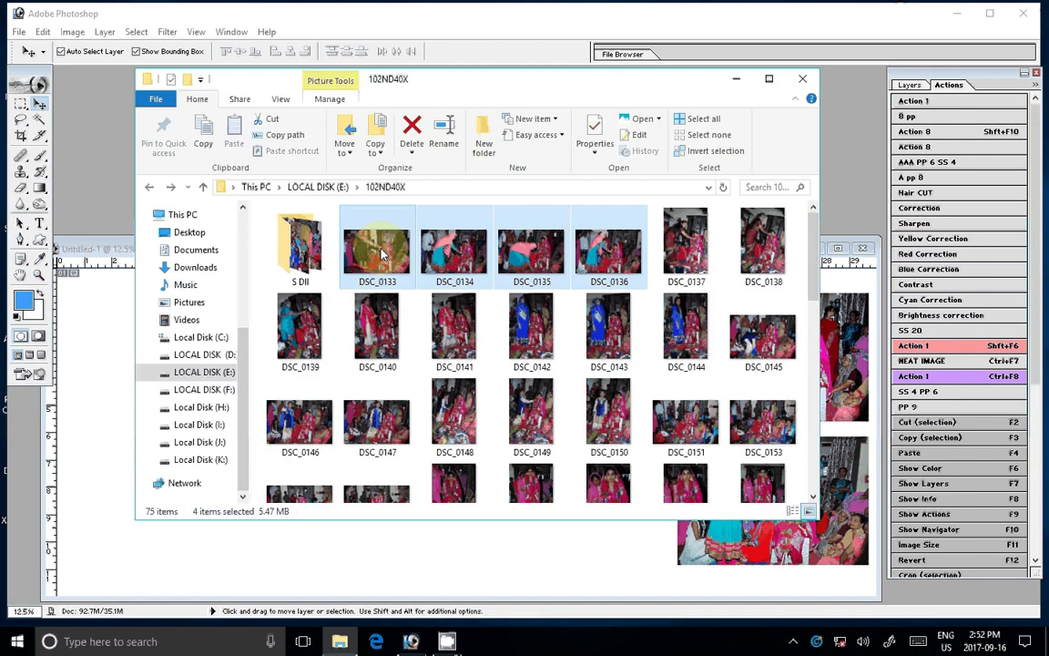
pyautogui.press('Delete')
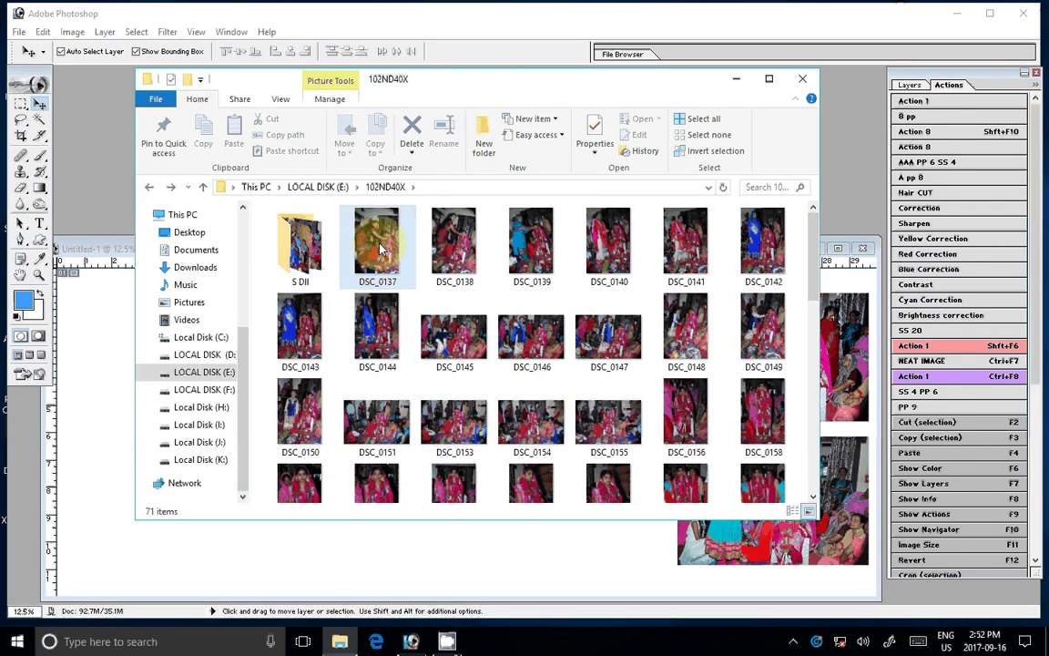
pyautogui.keyDown('shift'); pyautogui.click(531, 241); pyautogui.keyUp('shift')
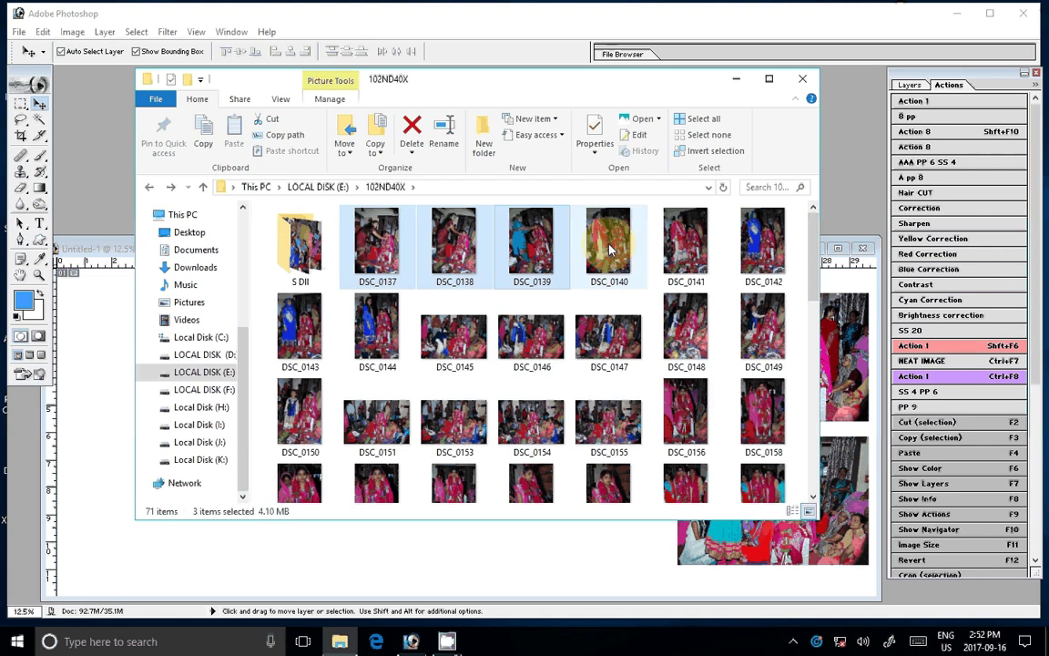
pyautogui.keyDown('shift'); pyautogui.click(610, 249); pyautogui.keyUp('shift')
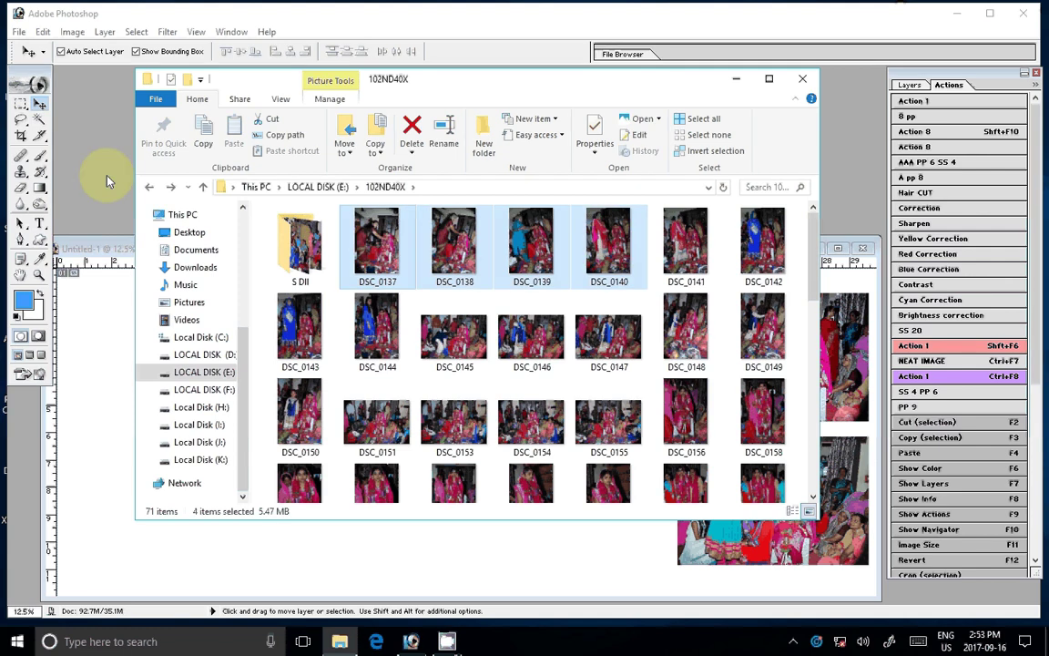
pyautogui.press('Return')
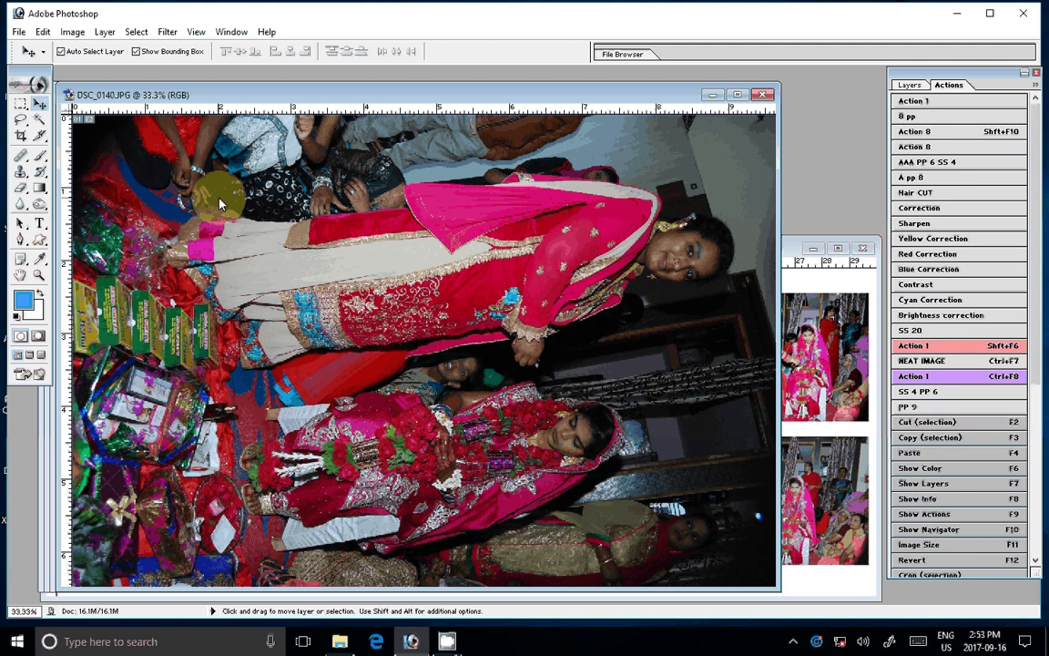
# Step: Rotate DSC_0140 upright and brighten it with Action 8
pyautogui.click(73, 31)
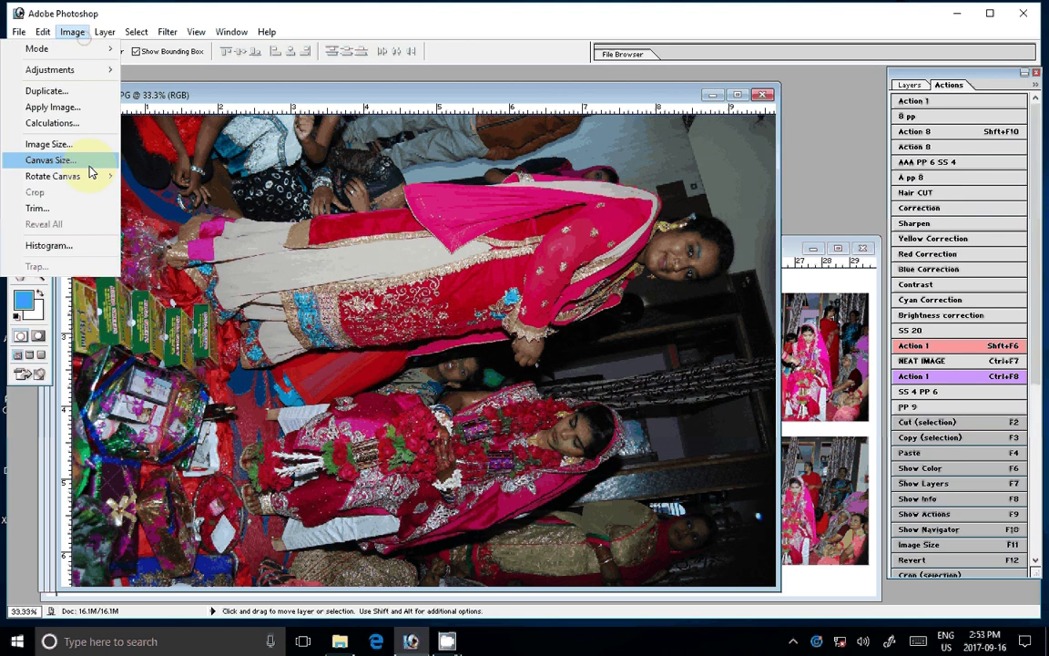
pyautogui.click(1018, 132)
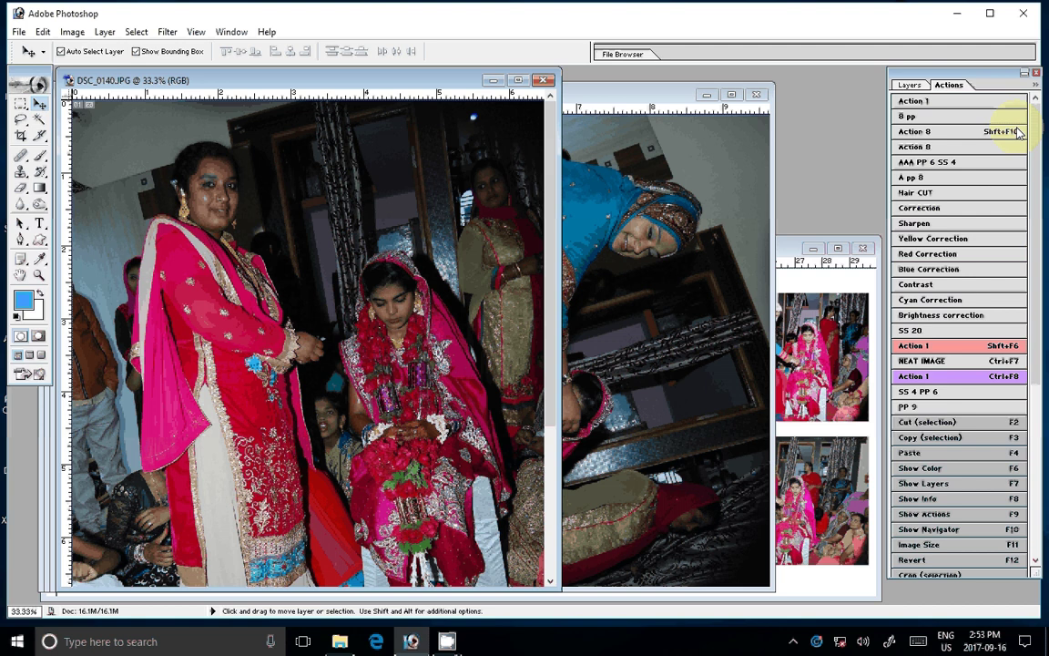
pyautogui.click(1018, 132)
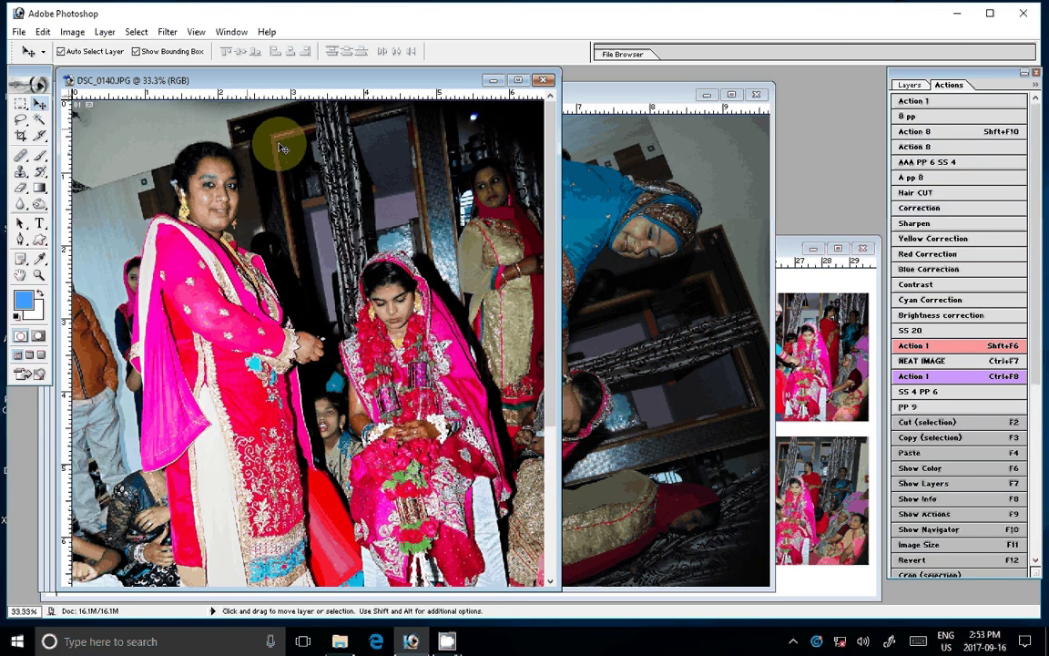
# Step: Resize DSC_0140 to 5 inches wide, place it at the page's top left, and close the original
pyautogui.press('F11')
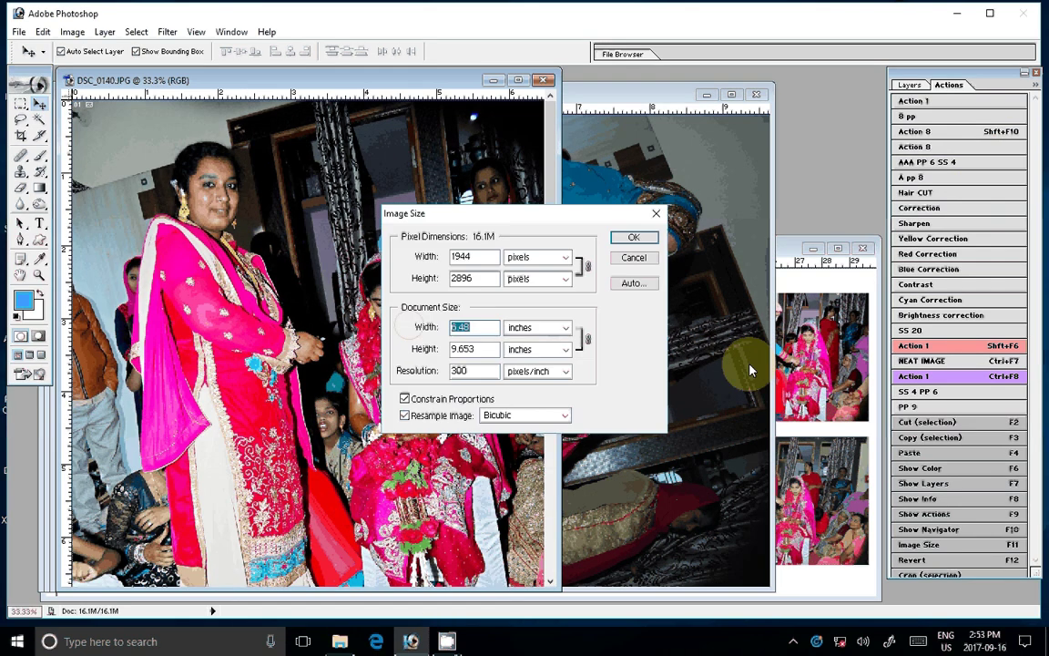
pyautogui.write('5')
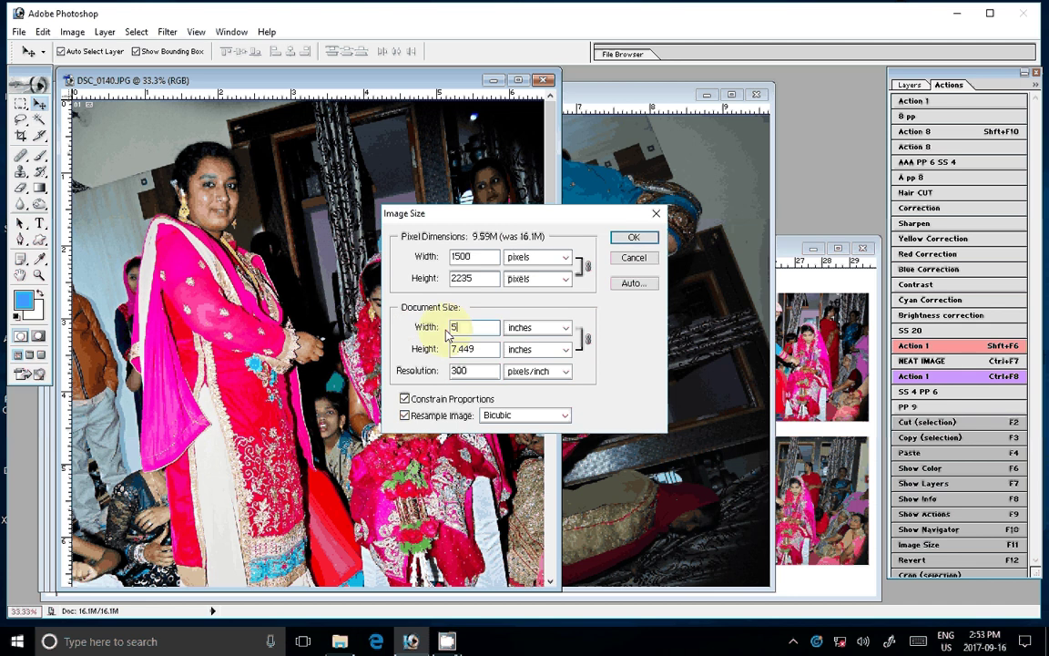
pyautogui.press('Return')
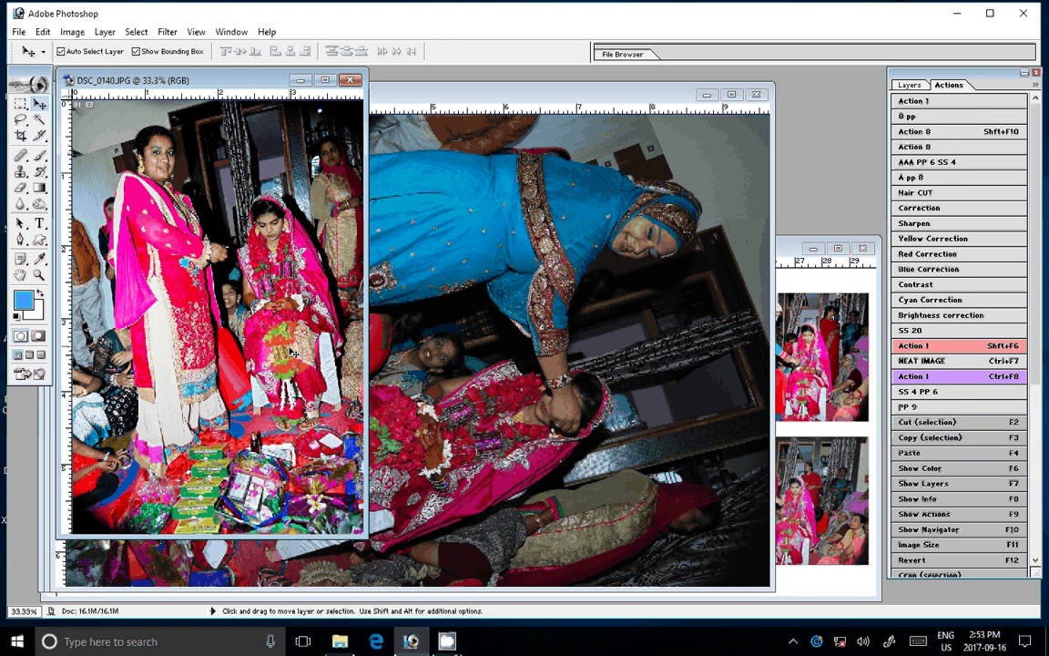
pyautogui.moveTo(291, 352); pyautogui.dragTo(135, 339)
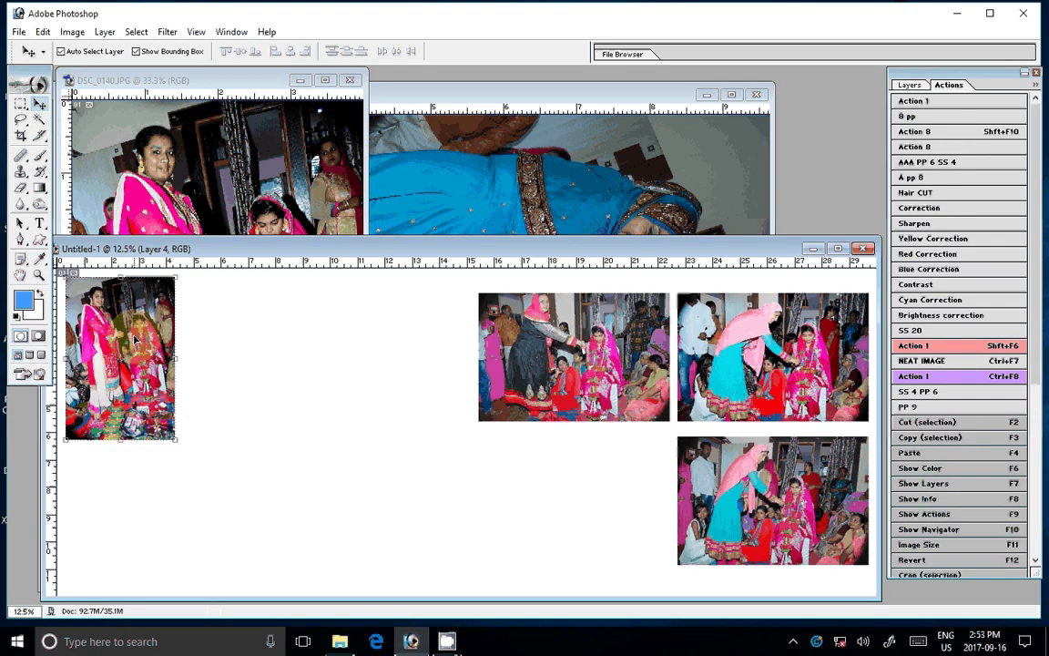
pyautogui.click(503, 224)
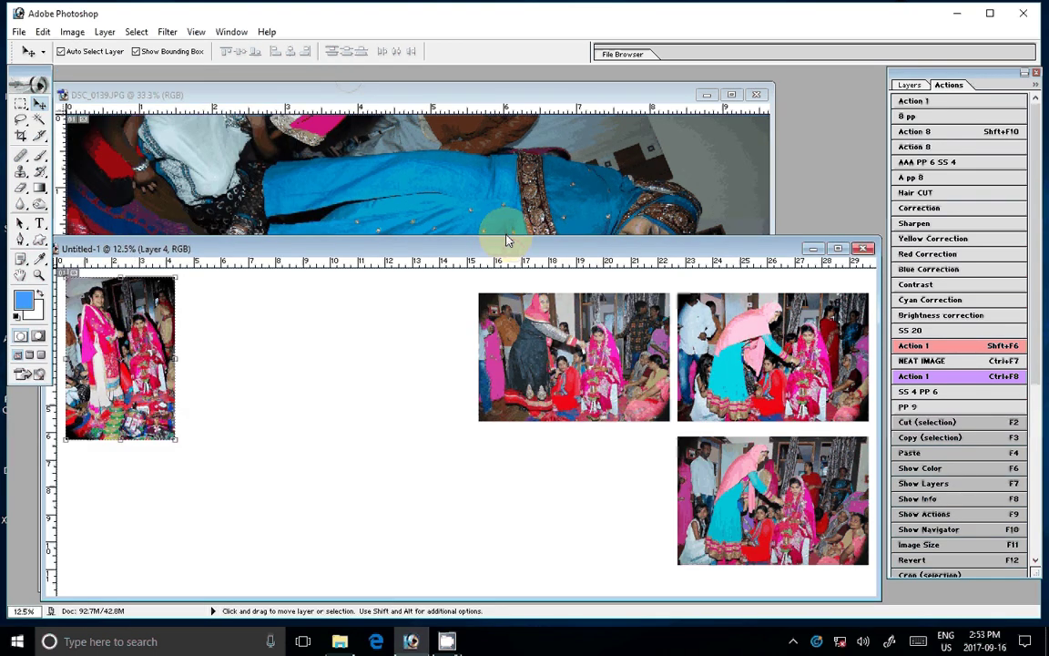
# Step: Rotate the DSC_0139 photo upright, checking the canvas rotation options
pyautogui.click(505, 234)
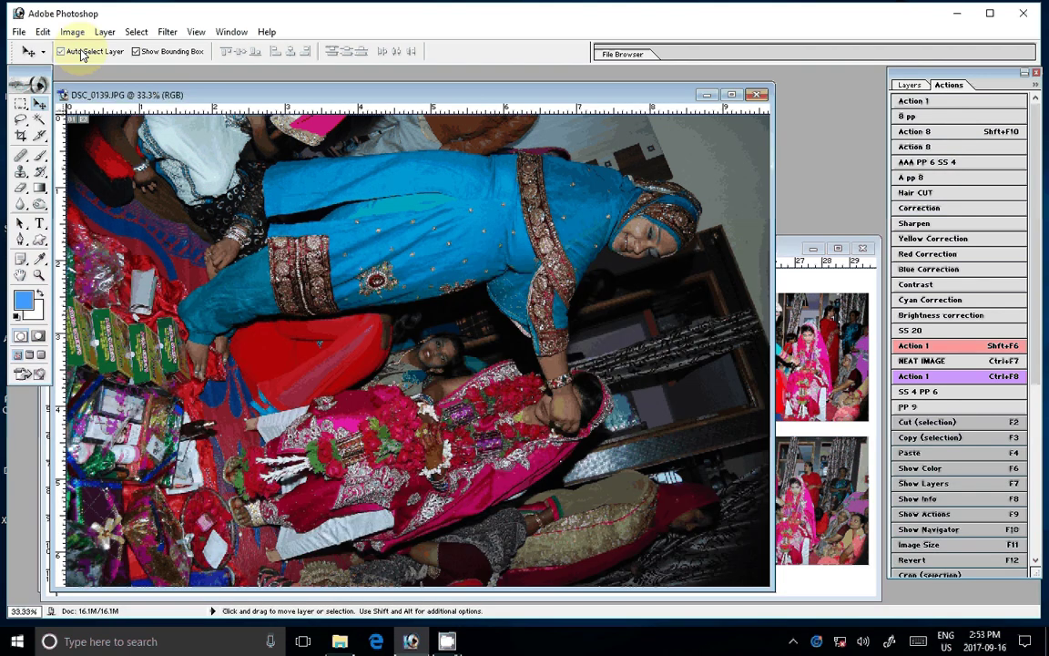
pyautogui.click(1019, 200)
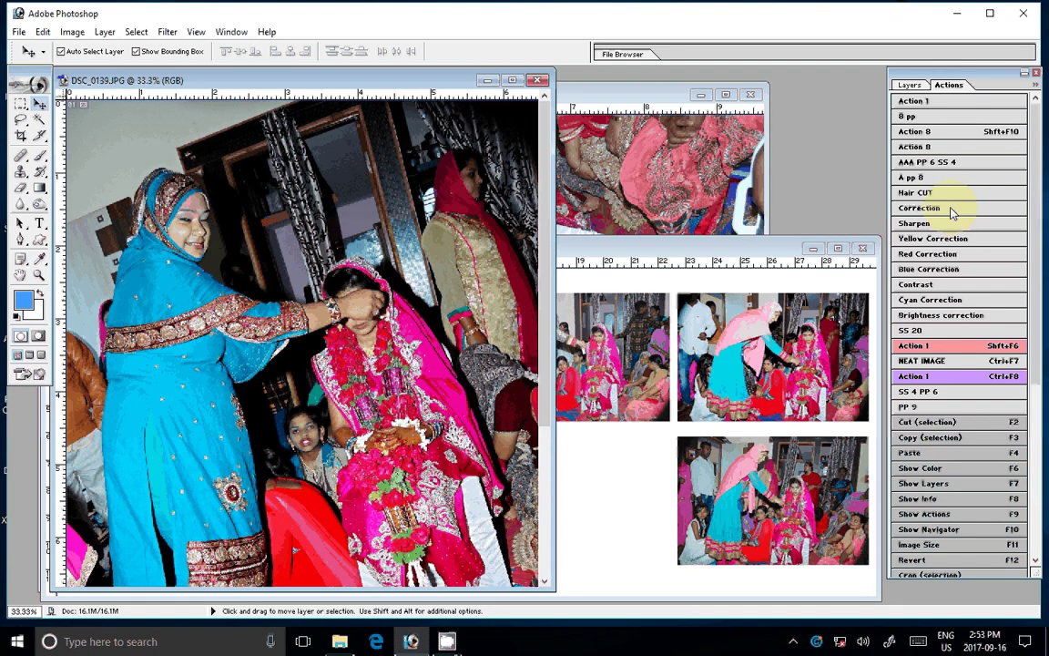
pyautogui.click(72, 31)
pyautogui.moveTo(53, 176)
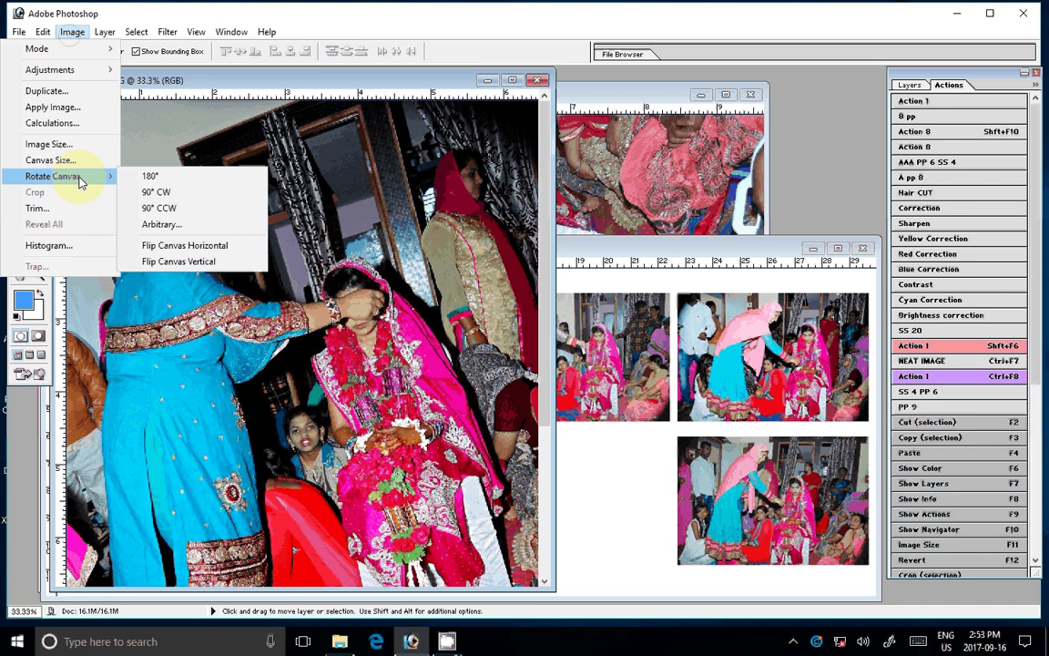
pyautogui.click(142, 106)
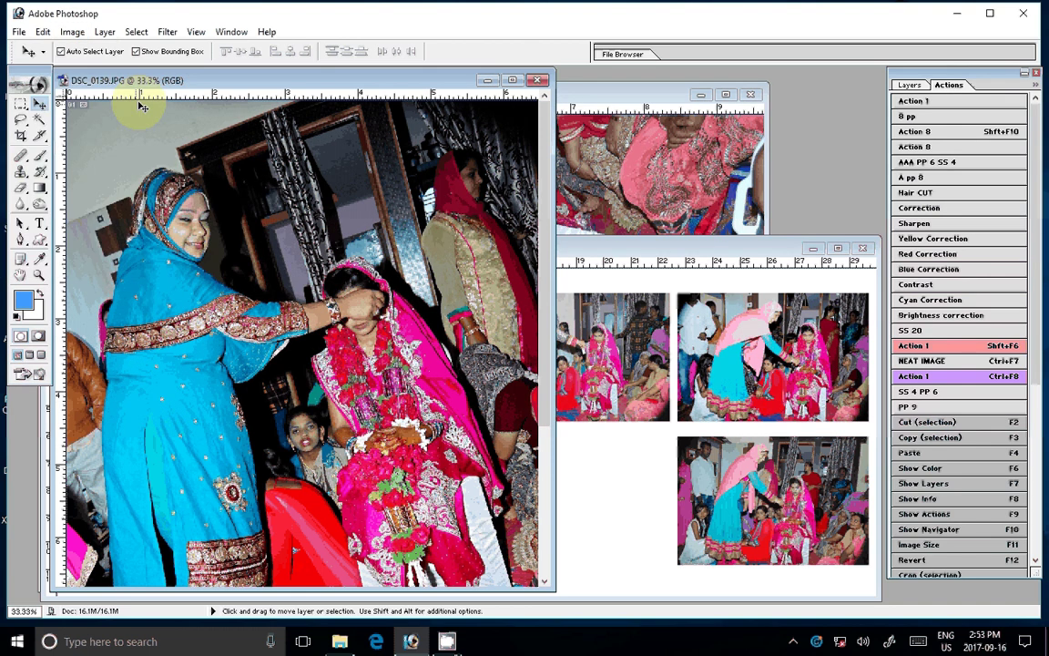
# Step: Resize DSC_0139 to 4 inches wide and place it beside DSC_0140 at the left
pyautogui.click(72, 31)
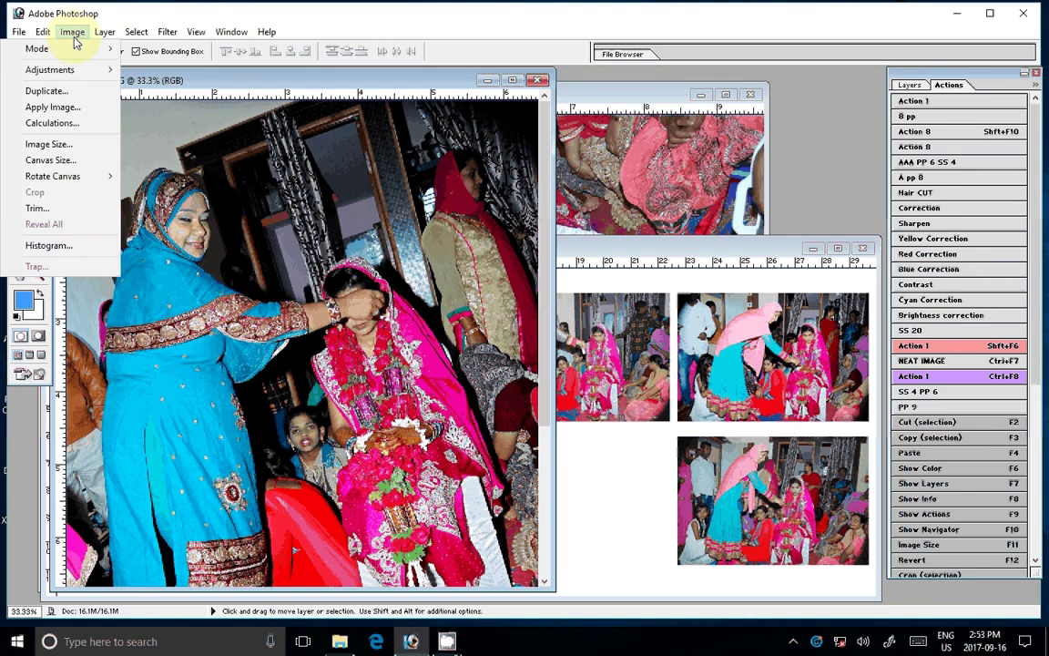
pyautogui.click(48, 144)
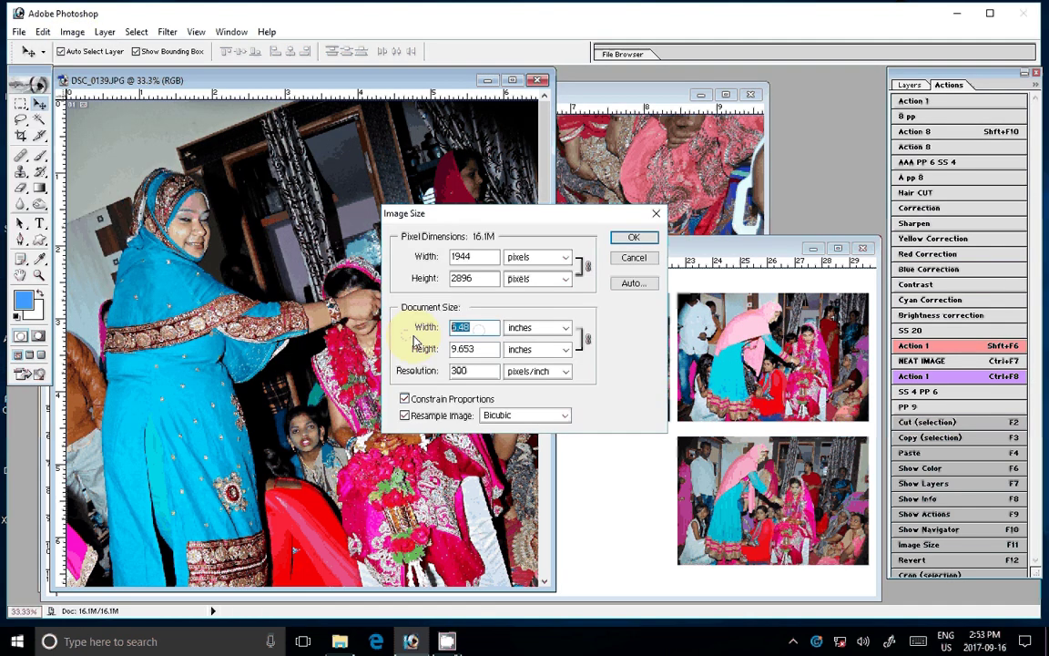
pyautogui.write('4')
pyautogui.press('Return')
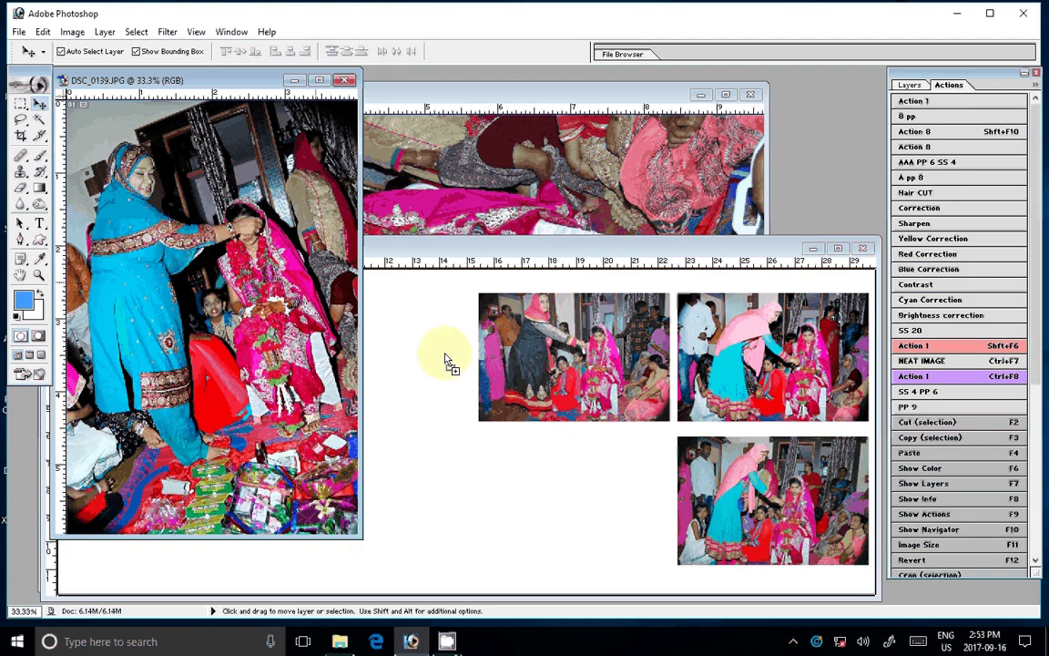
pyautogui.moveTo(447, 360); pyautogui.dragTo(235, 333)
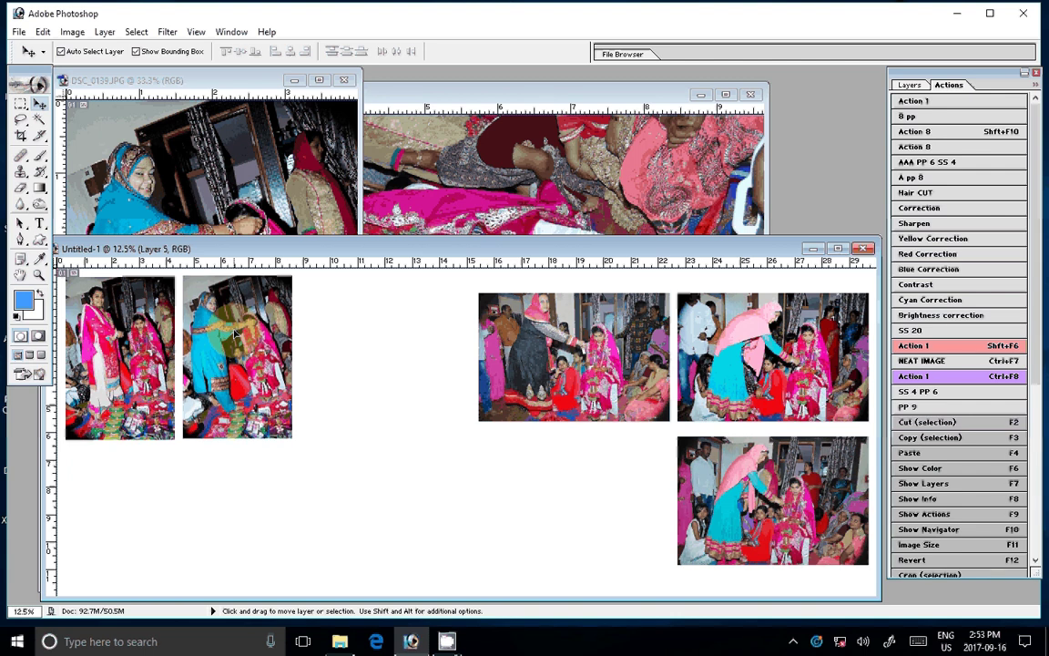
pyautogui.click(336, 119)
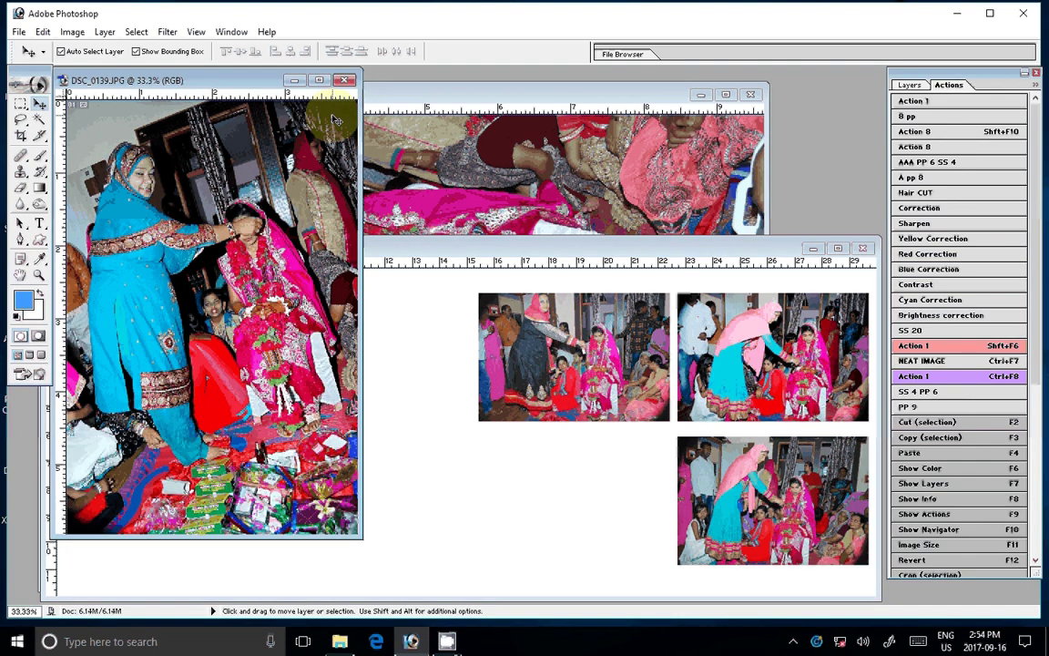
# Step: Close DSC_0139, then rotate DSC_0138 upright, brighten it and resize it via the action
pyautogui.hotkey('ctrl', 'w')
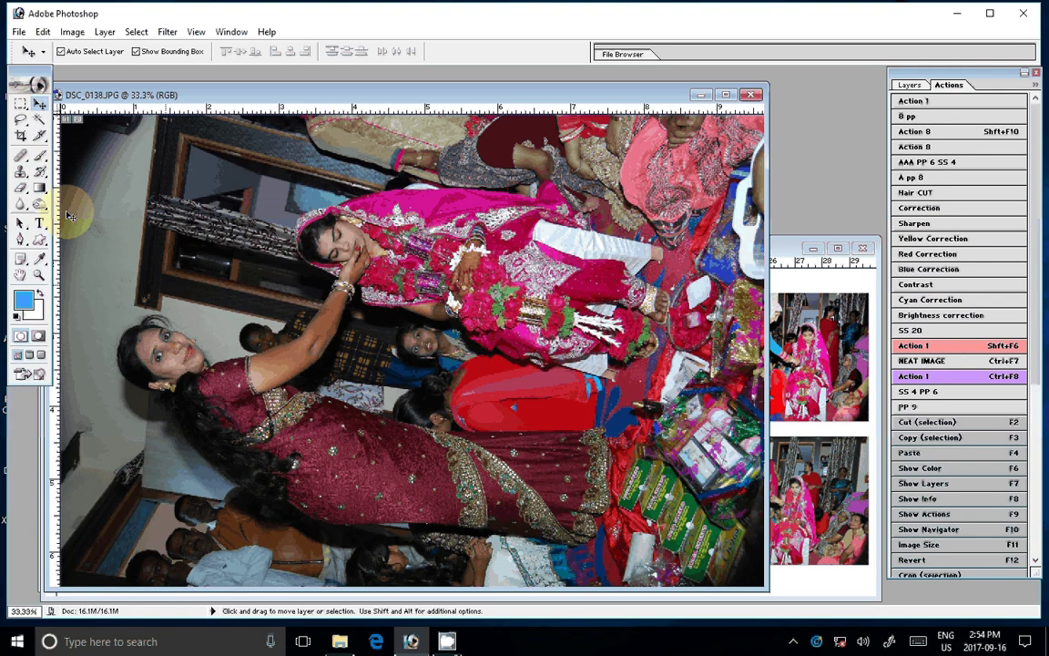
pyautogui.hotkey('shift', 'F2')
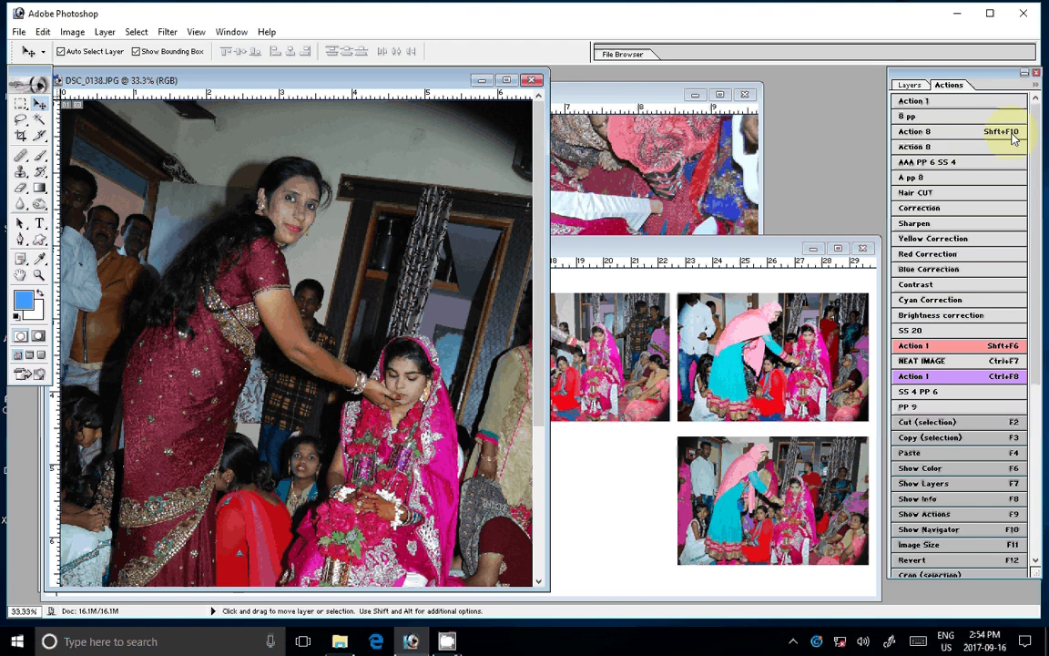
pyautogui.click(1014, 134)
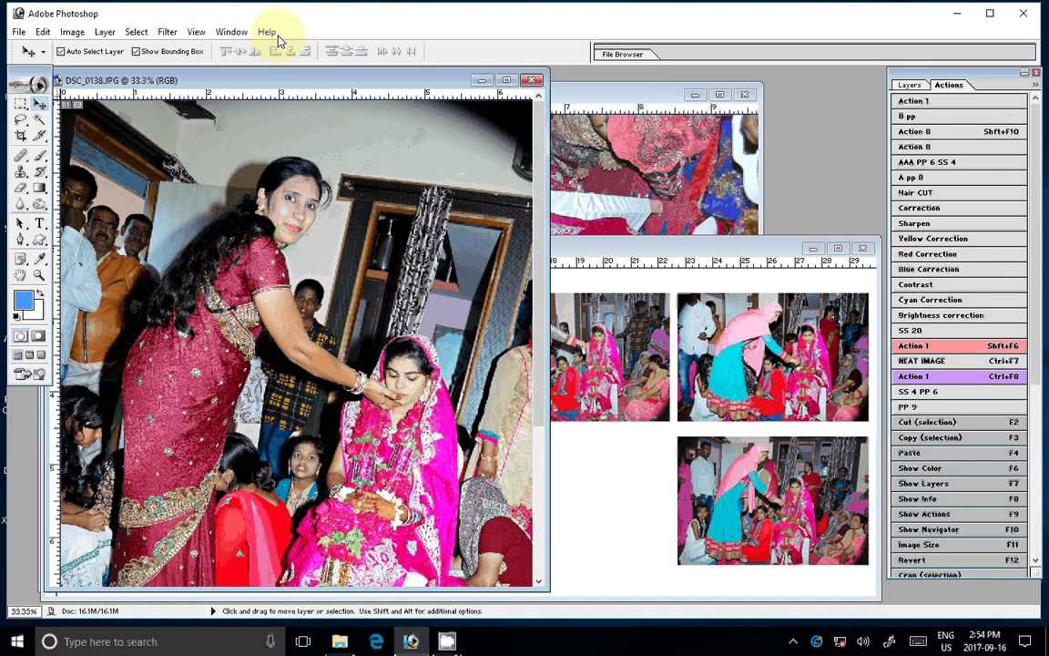
pyautogui.press('F11')
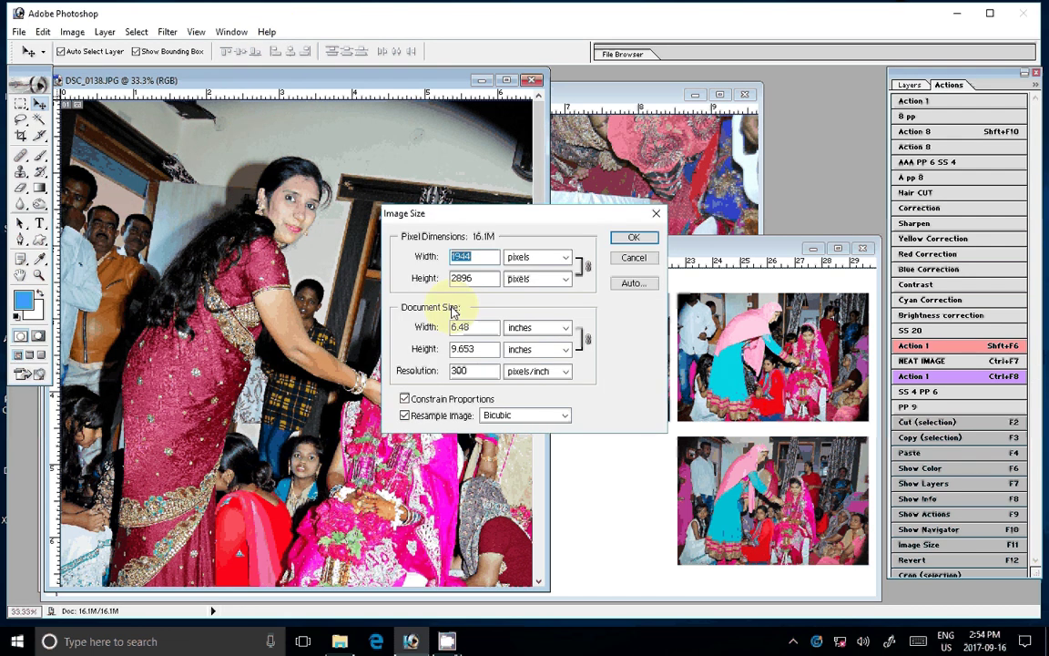
pyautogui.click(634, 237)
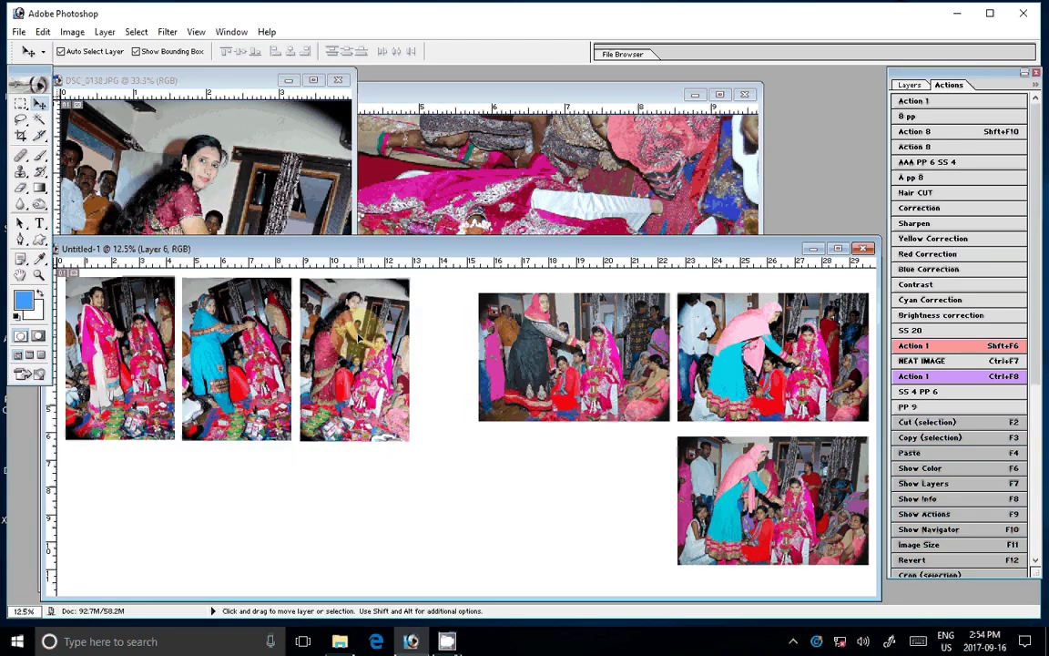
# Step: Place DSC_0138 as the third top-row portrait, space the three evenly, and close the original
pyautogui.moveTo(358, 338); pyautogui.dragTo(366, 343)
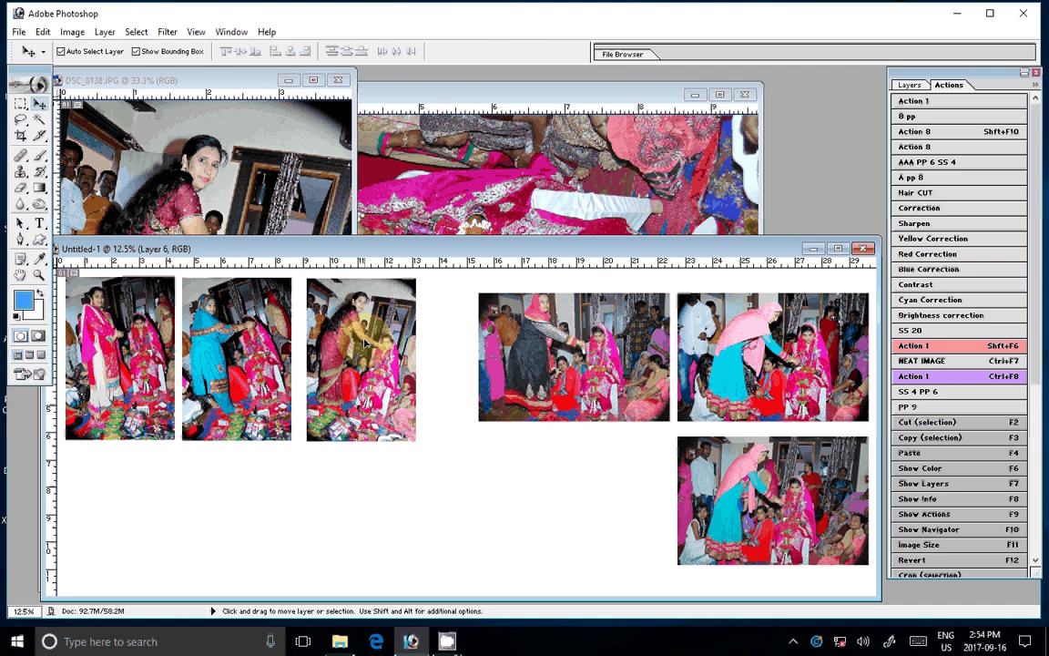
pyautogui.moveTo(366, 343); pyautogui.dragTo(275, 348)
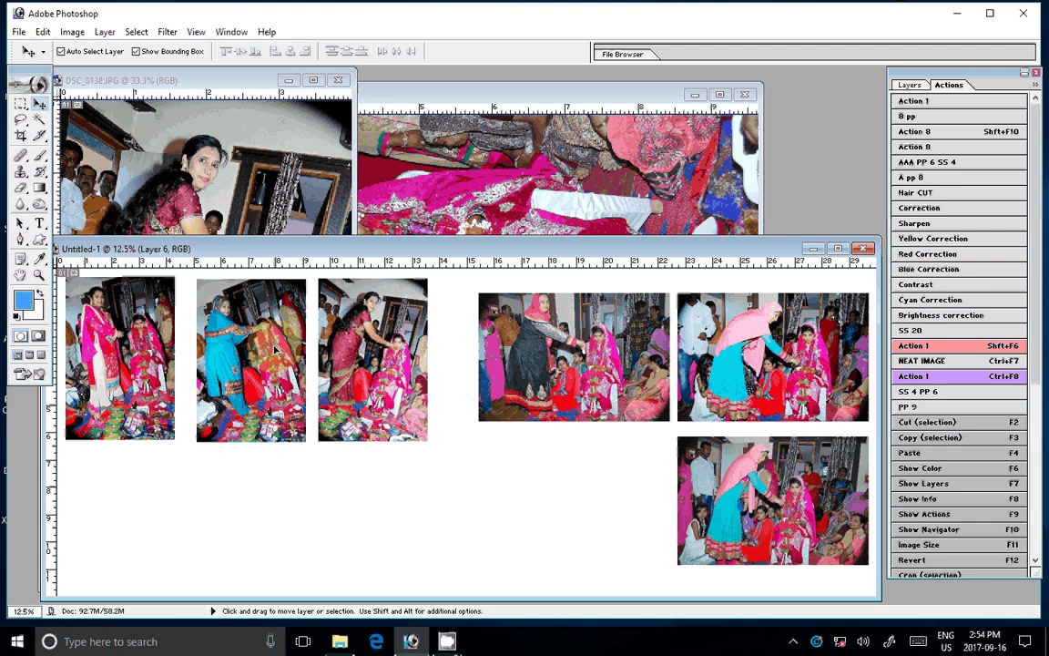
pyautogui.moveTo(128, 343); pyautogui.dragTo(138, 345)
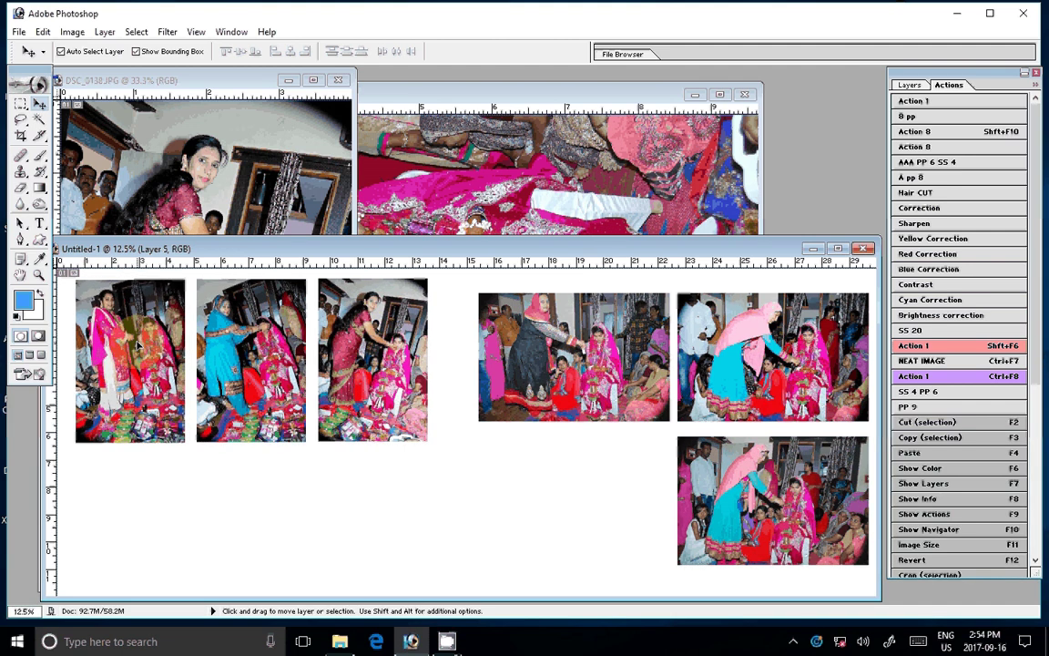
pyautogui.click(338, 80)
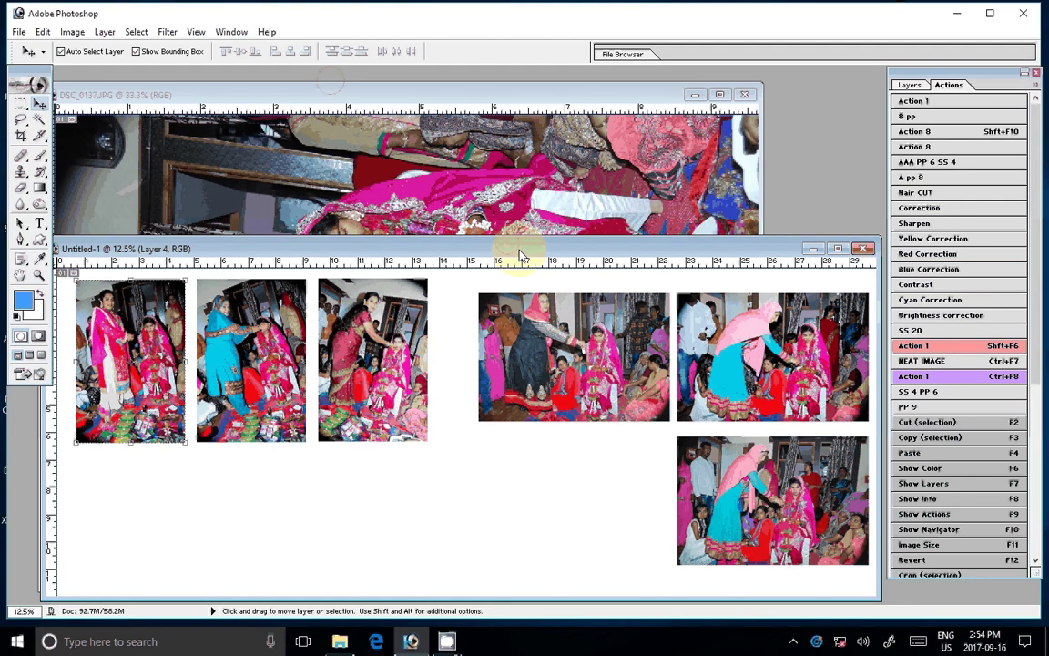
# Step: Rotate DSC_0137 upright, brighten and saturate it, and resize it
pyautogui.click(431, 108)
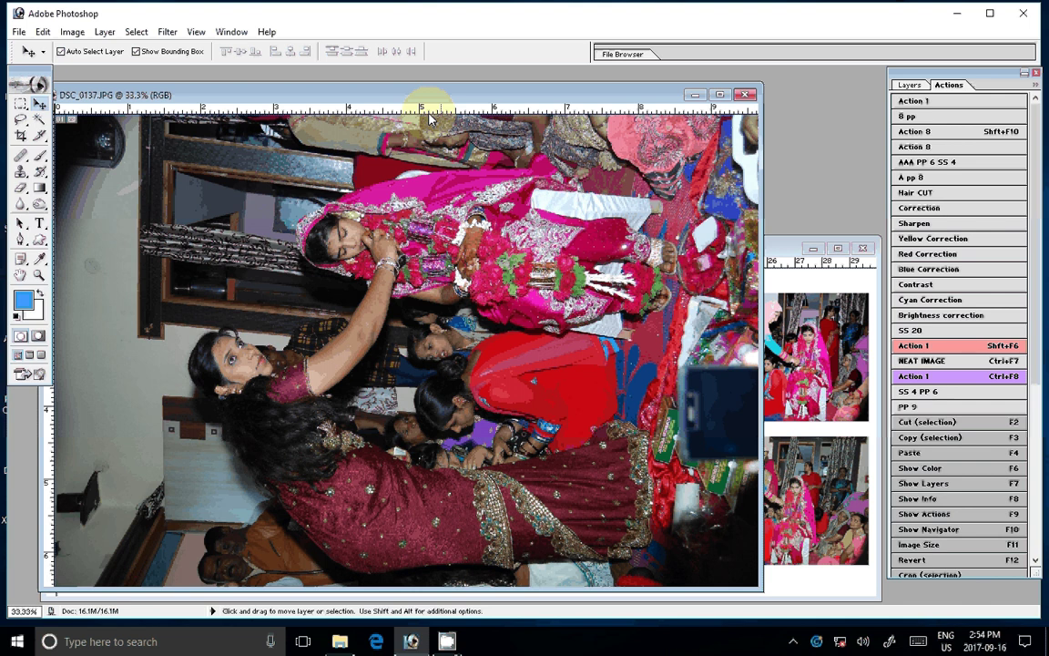
pyautogui.hotkey('shift', 'F7')
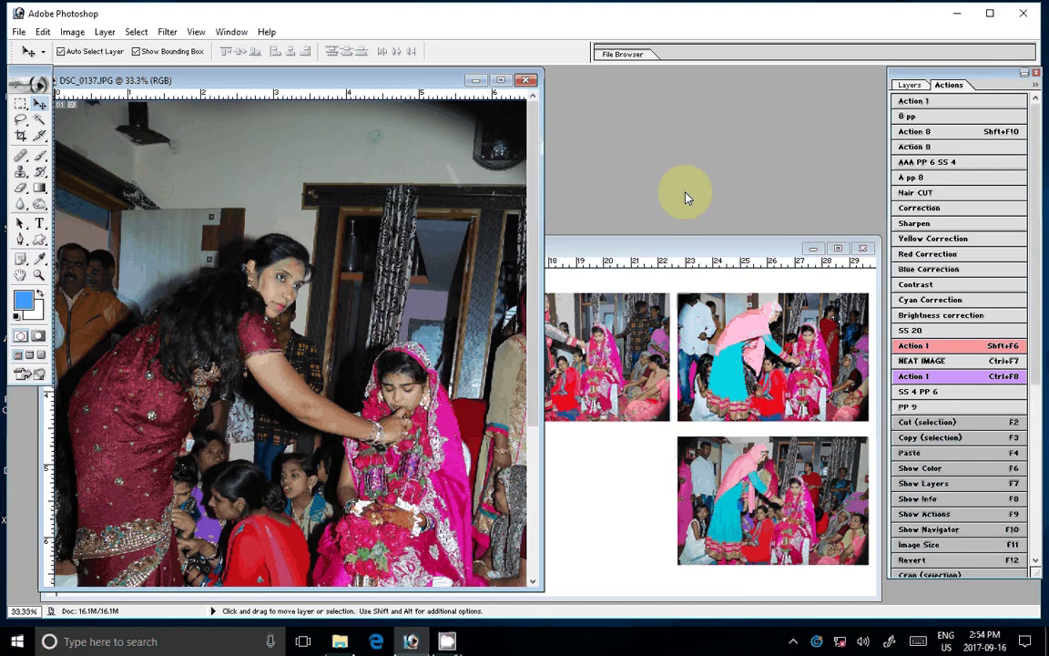
pyautogui.hotkey('shift', 'F6')
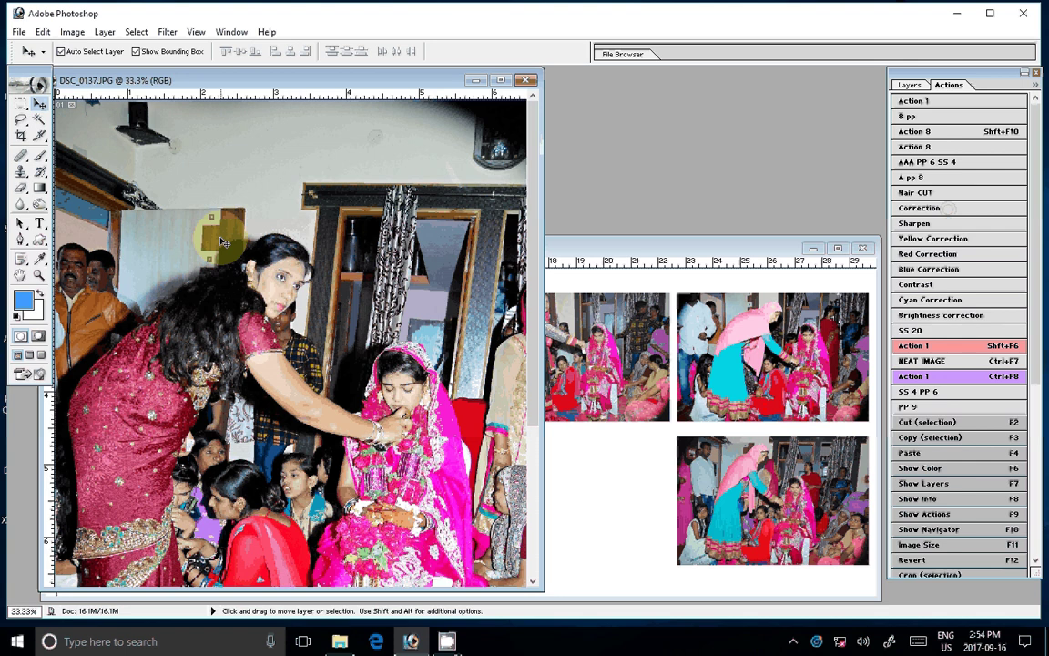
pyautogui.press('F11')
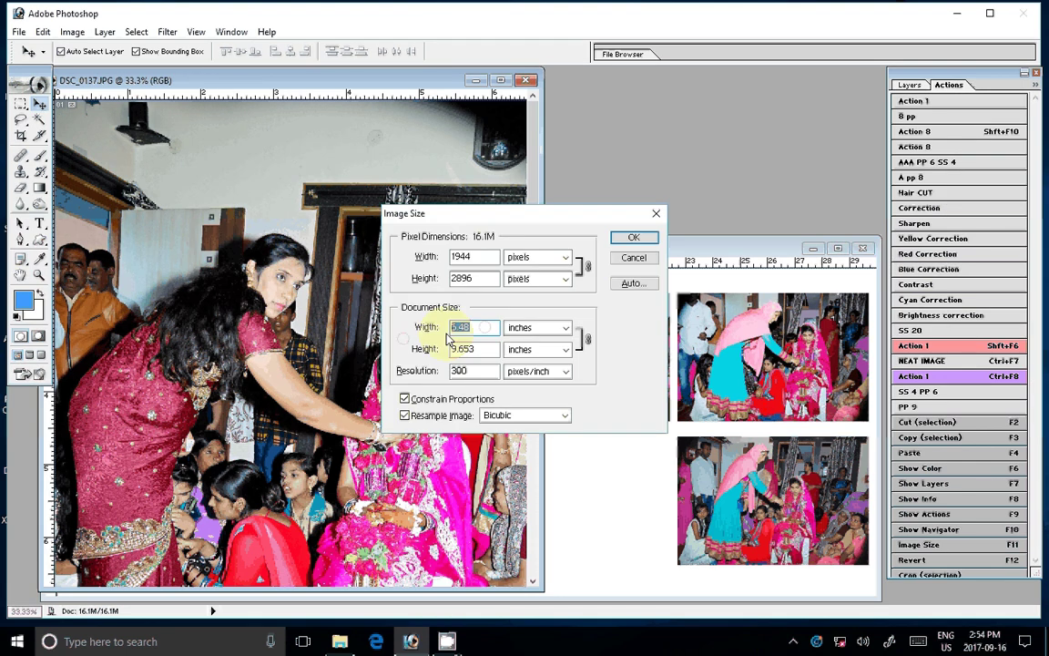
pyautogui.press('Return')
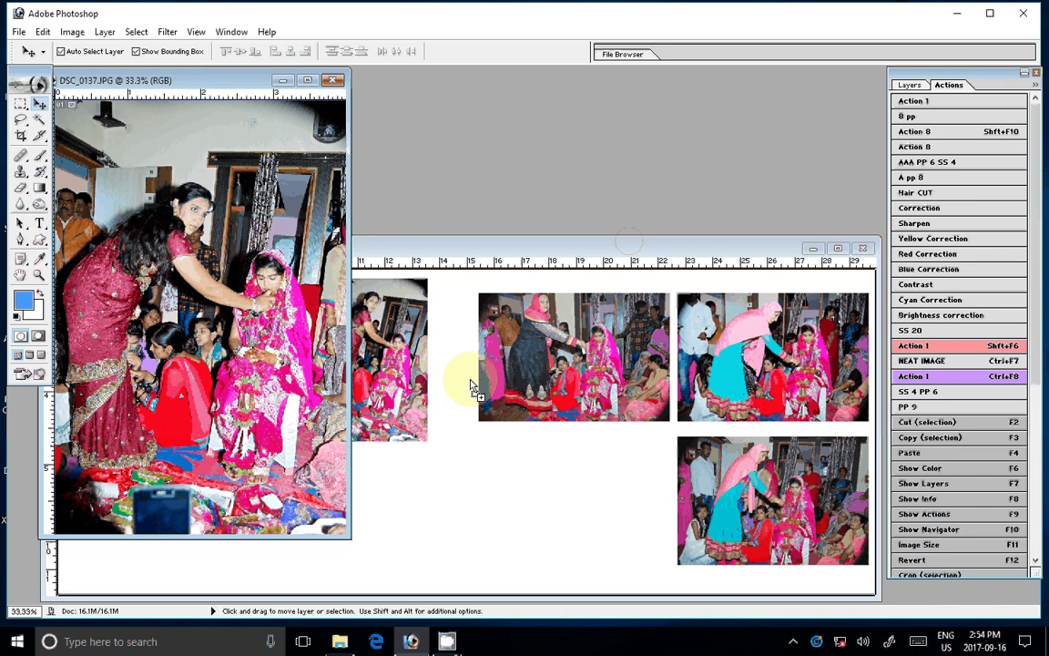
# Step: Place DSC_0137 beneath the third portrait and close the original
pyautogui.moveTo(472, 386); pyautogui.dragTo(171, 490)
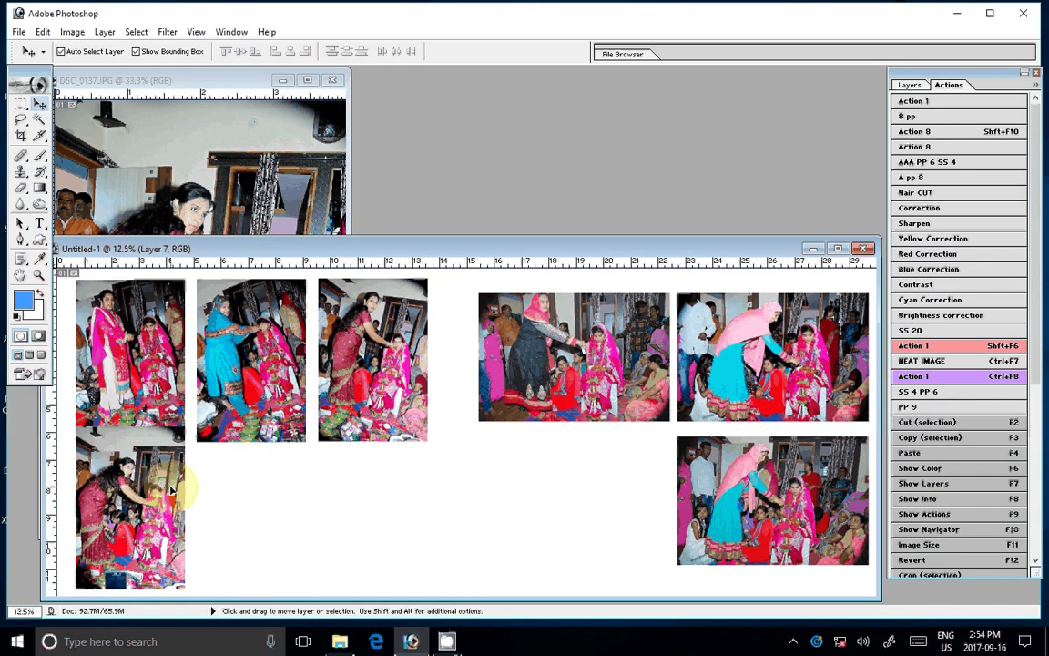
pyautogui.moveTo(171, 490); pyautogui.dragTo(171, 489)
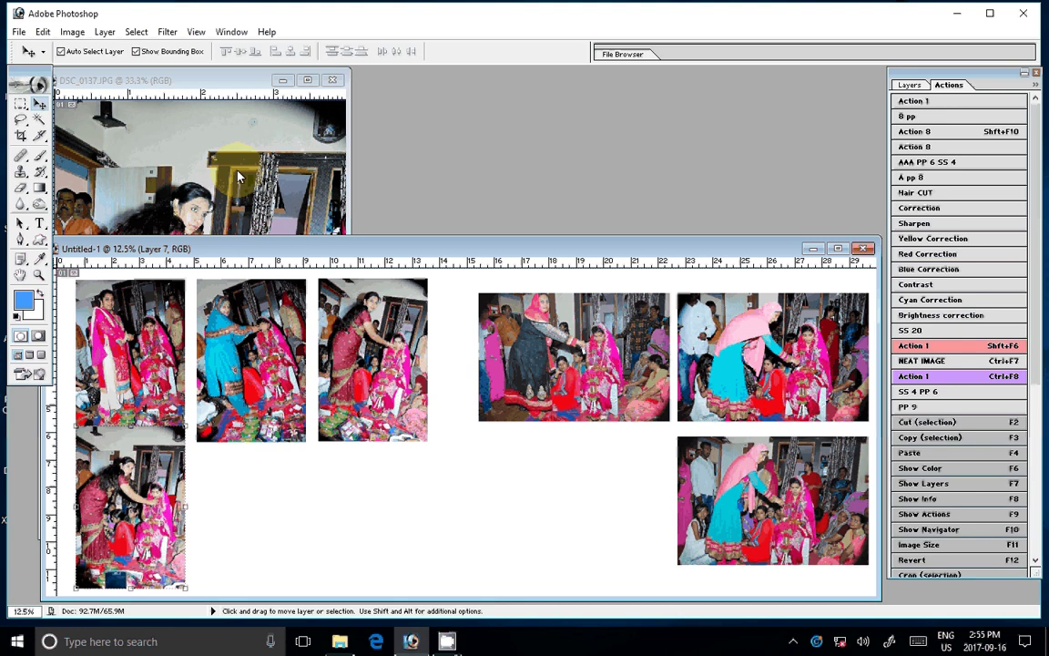
pyautogui.hotkey('ctrl', 'w')
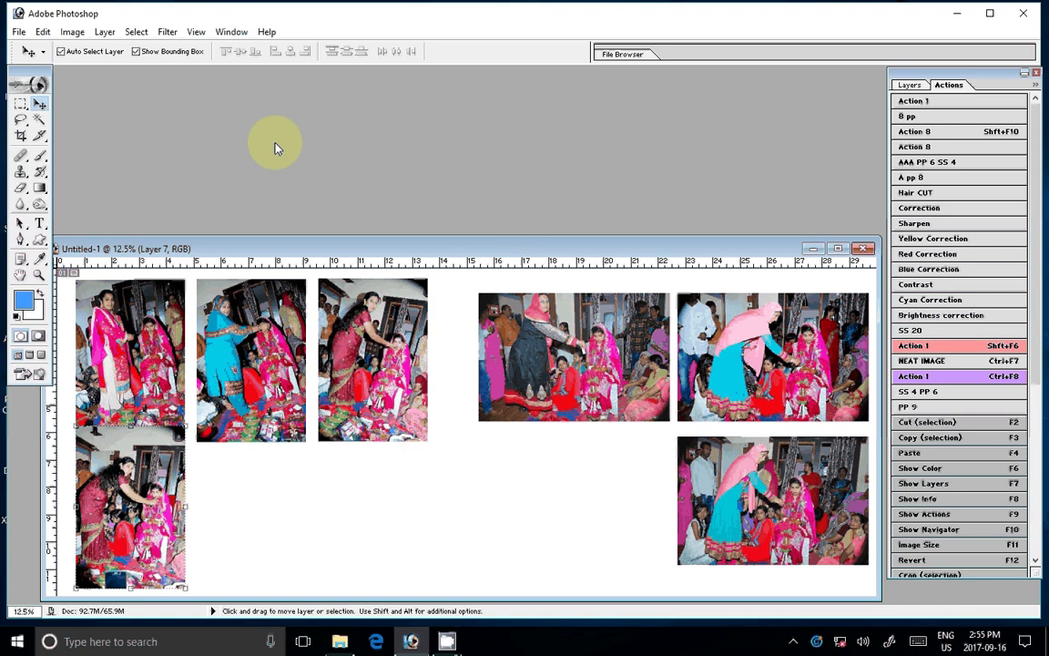
pyautogui.moveTo(140, 496); pyautogui.dragTo(383, 500)
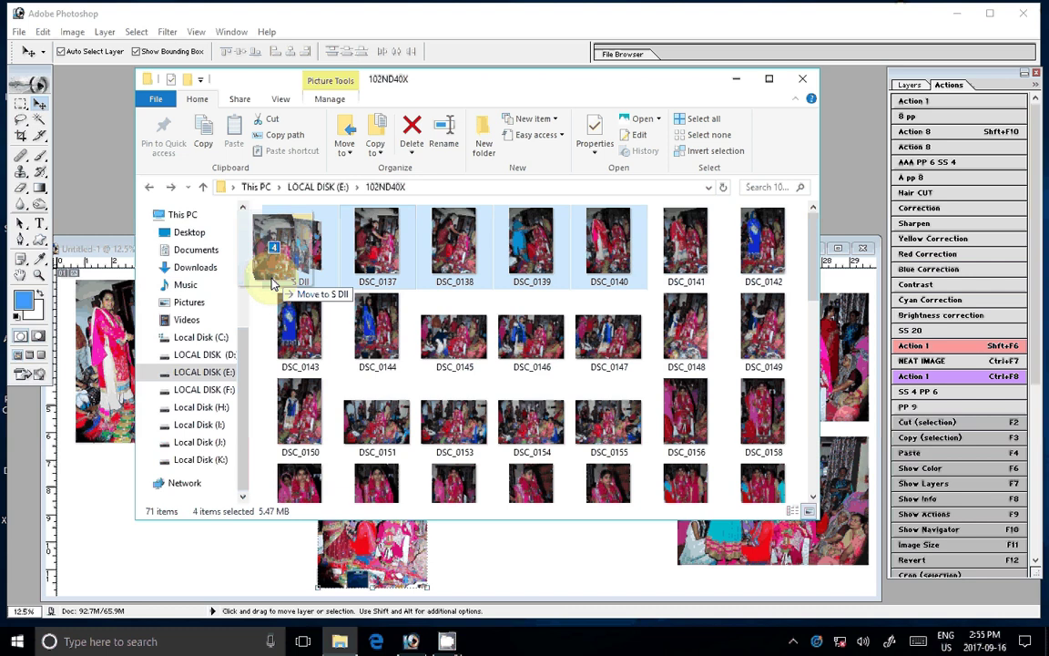
# Step: Move the four used photos into S DII and open DSC_0141 through DSC_0144 in Photoshop
pyautogui.moveTo(272, 285); pyautogui.dragTo(273, 282)
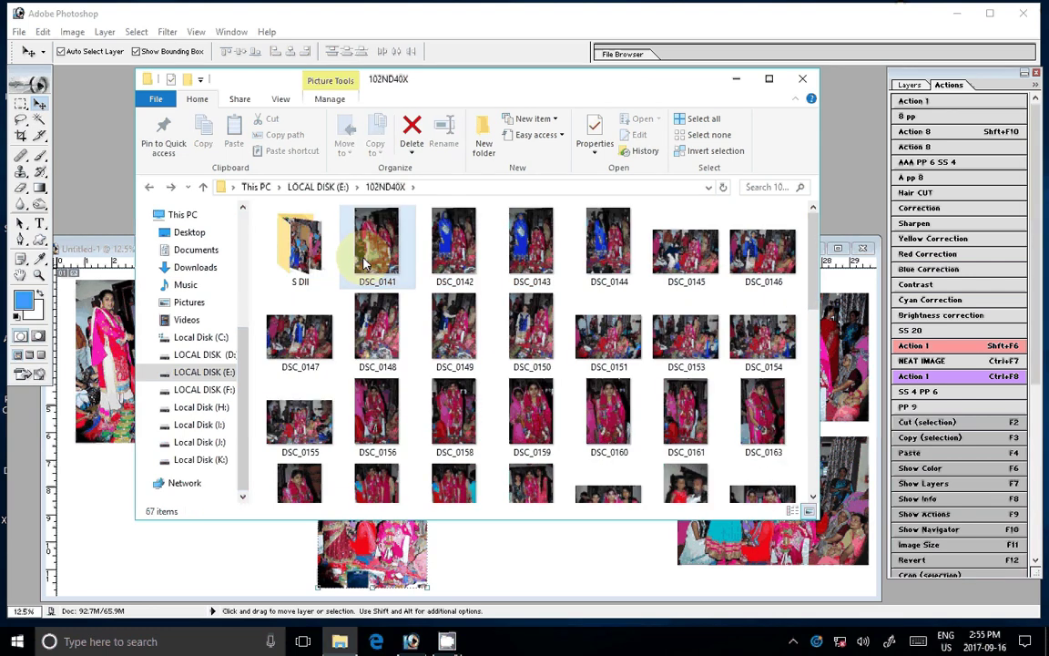
pyautogui.moveTo(364, 264); pyautogui.dragTo(364, 267)
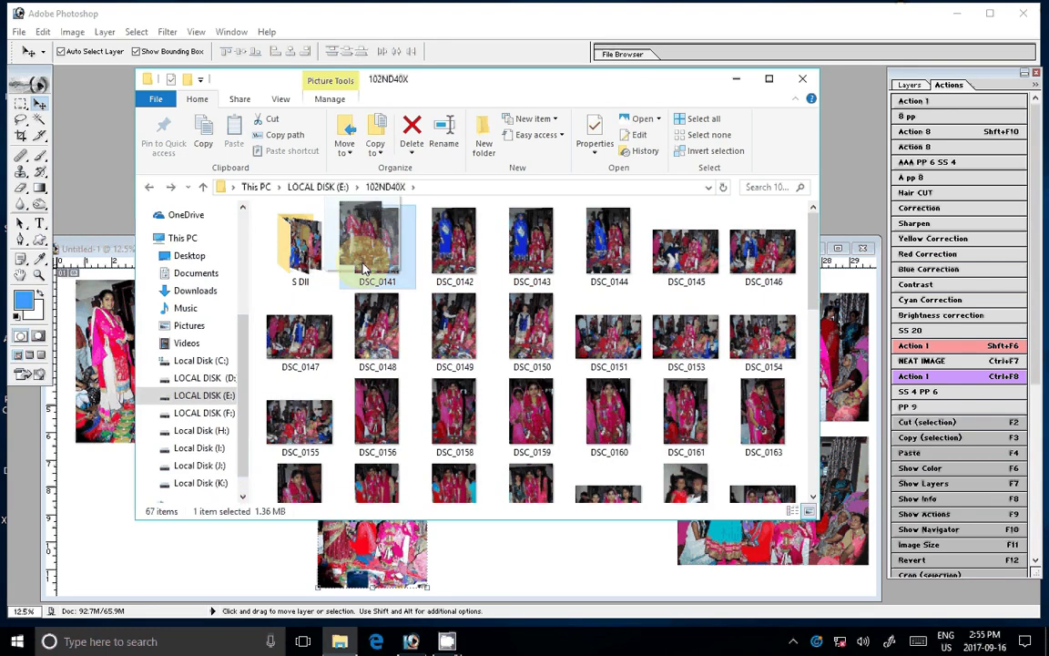
pyautogui.hotkey('shift', 'Right')
pyautogui.hotkey('shift', 'Right')
pyautogui.hotkey('shift', 'Right')
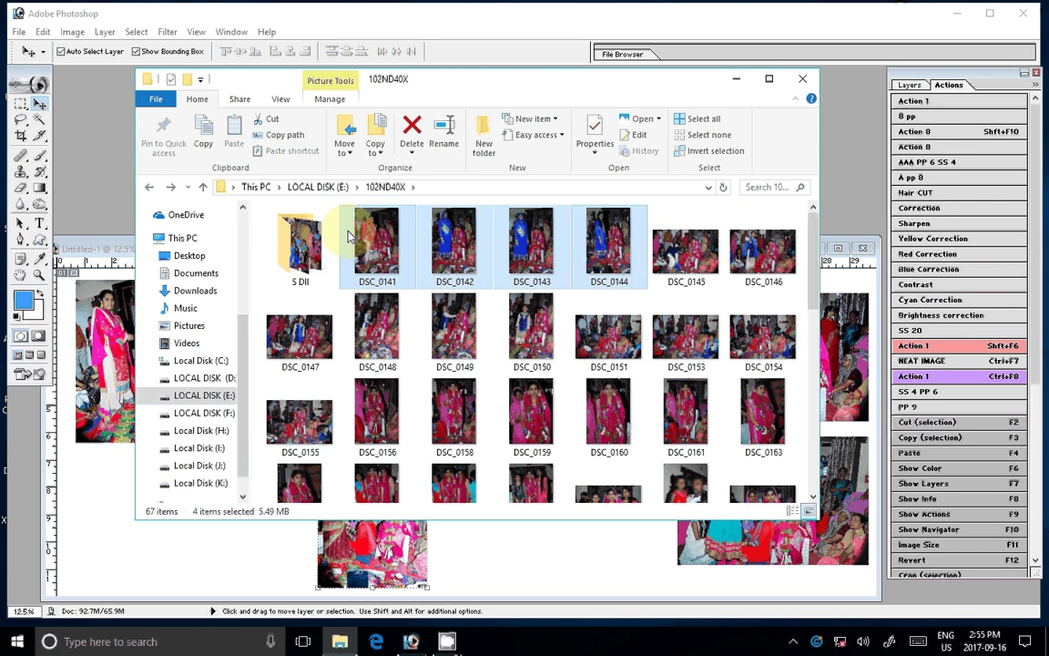
pyautogui.click(123, 154)
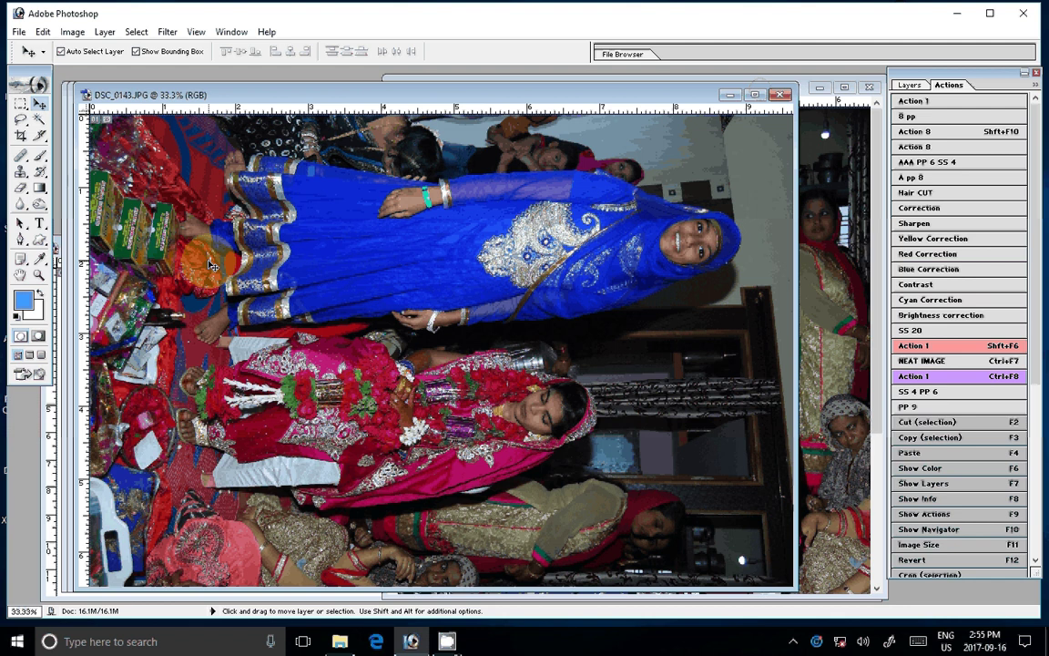
# Step: Close the DSC_0143 and DSC_0142 photos, leaving DSC_0144 in front
pyautogui.hotkey('ctrl', 'w')
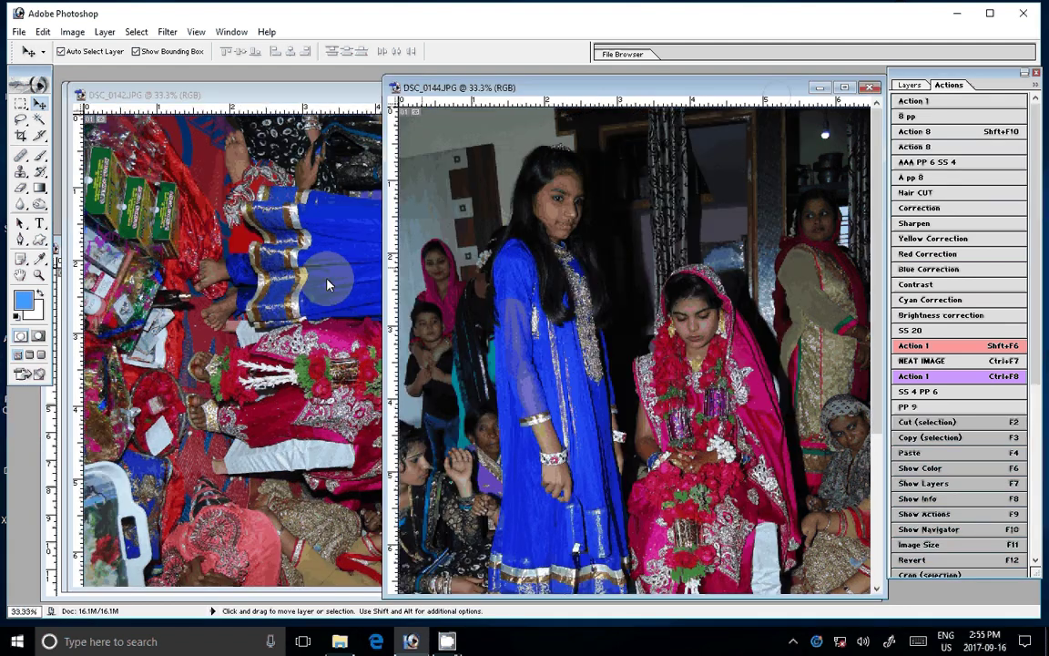
pyautogui.hotkey('ctrl', 'w')
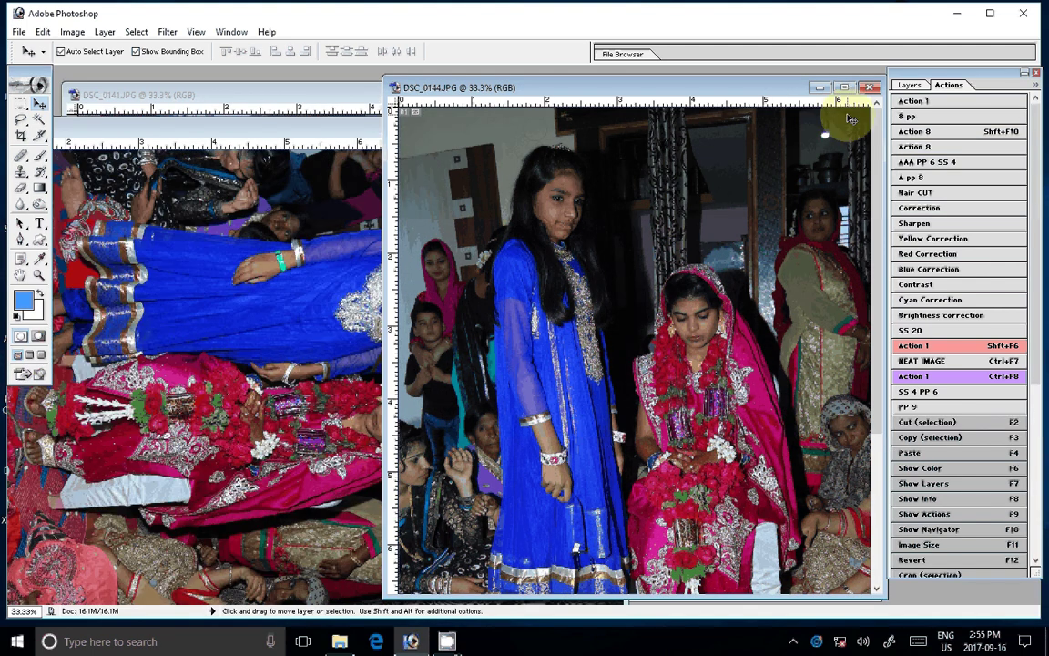
# Step: Rotate the blue-dress photo upright, brighten it twice with Action 8, and resize it to 4 inches wide
pyautogui.click(77, 32)
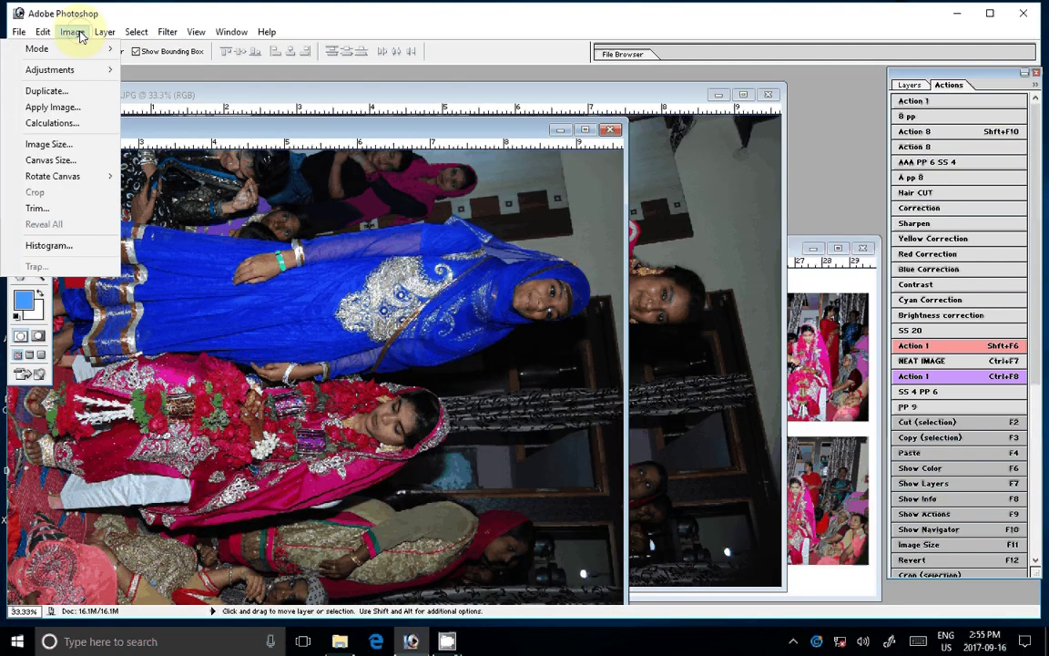
pyautogui.click(150, 208)
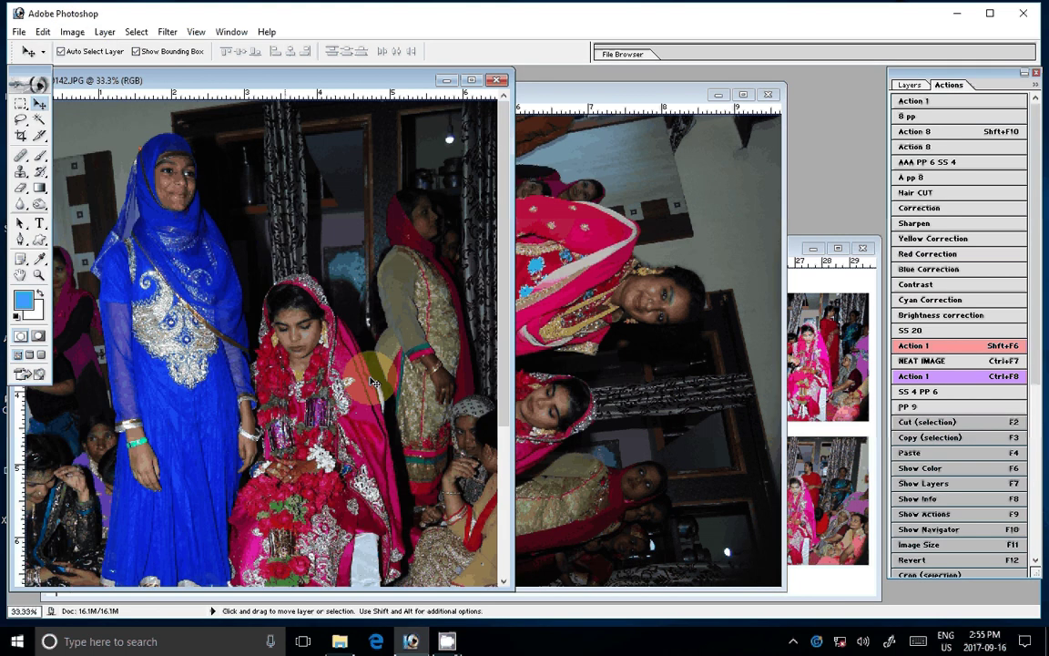
pyautogui.click(1002, 134)
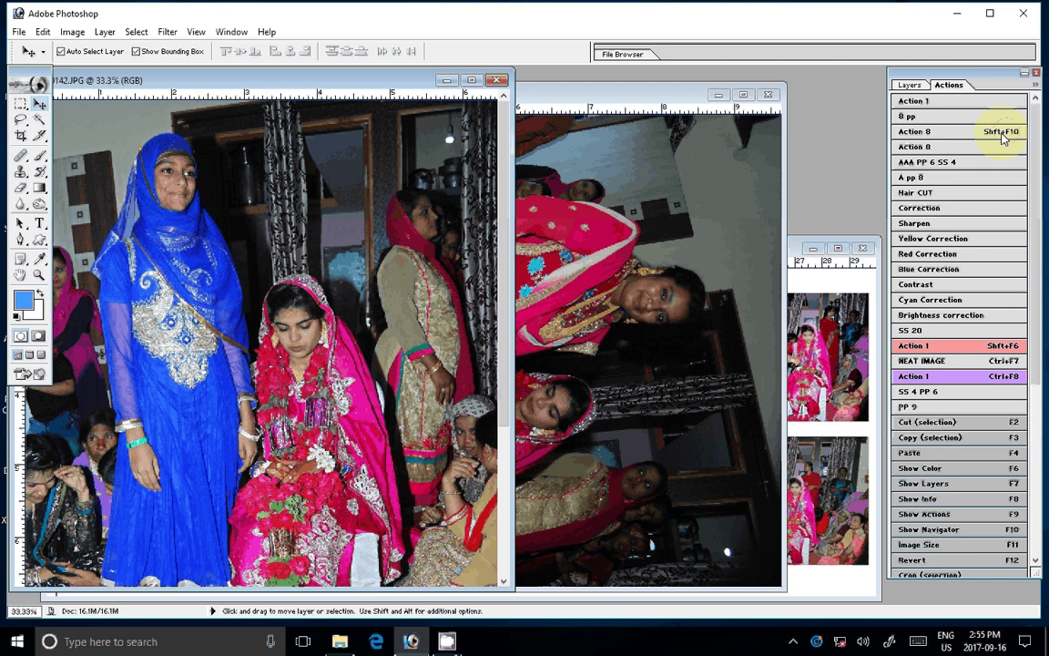
pyautogui.click(1002, 135)
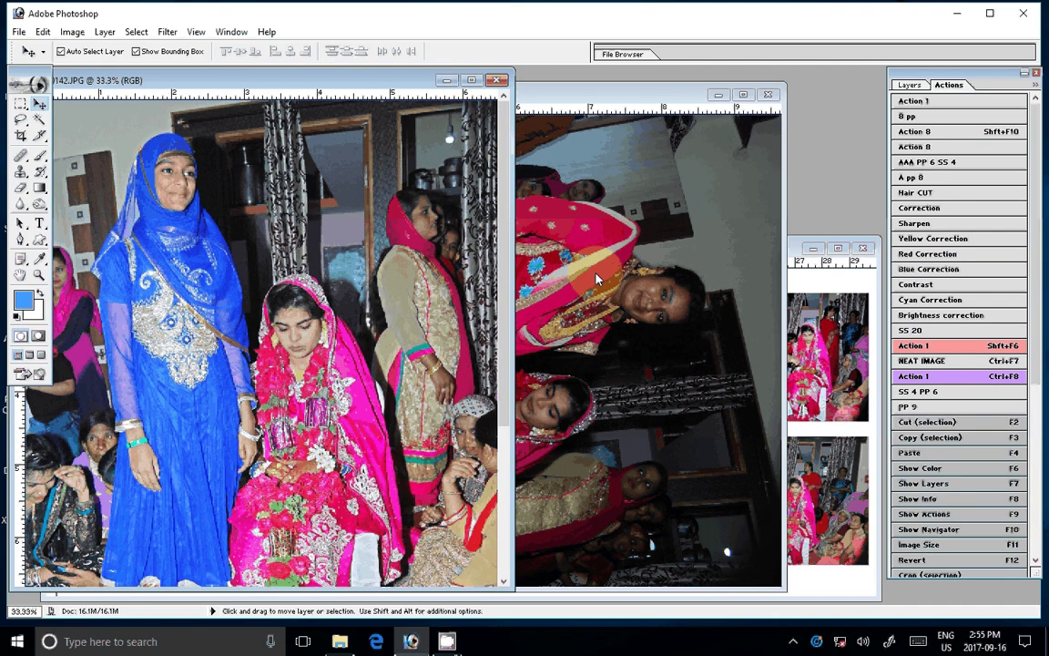
pyautogui.press('F11')
pyautogui.write('4')
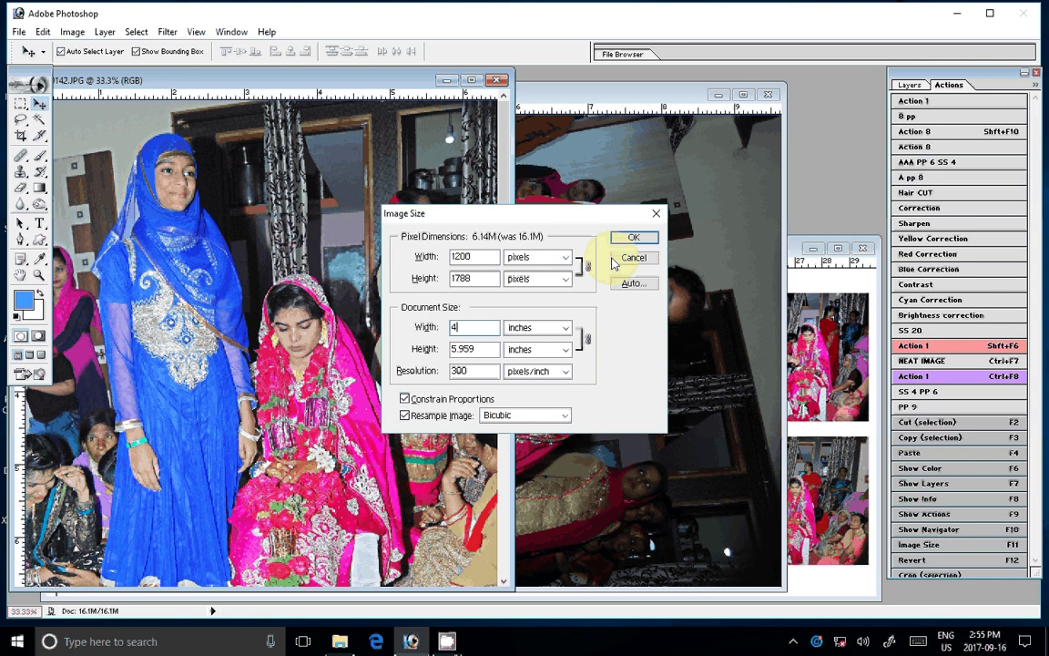
pyautogui.press('Return')
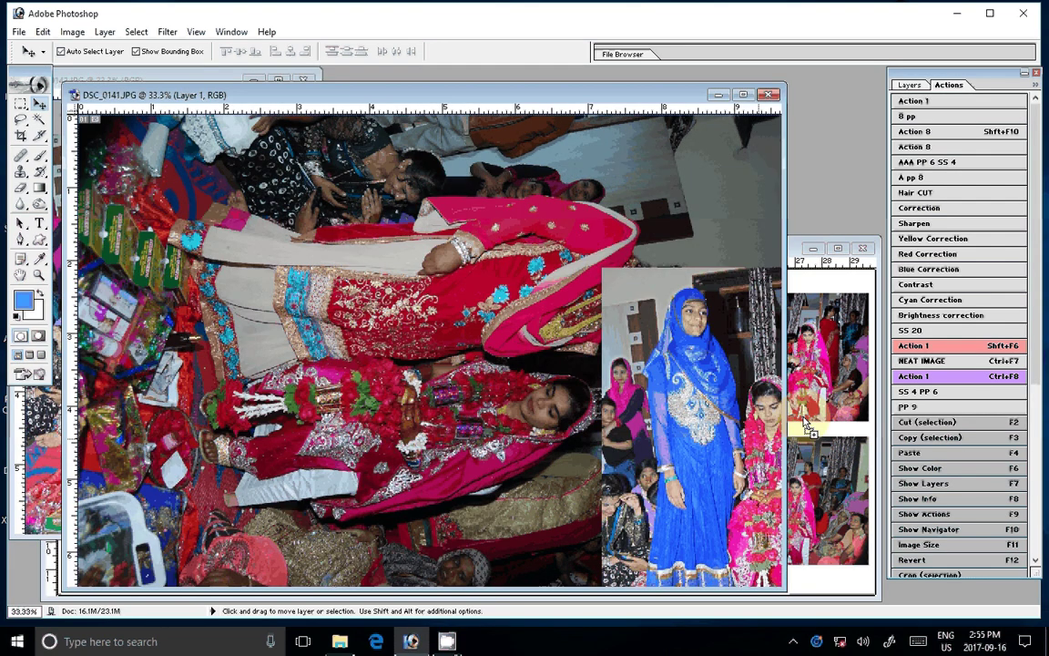
# Step: Drag the blue-dress photo into Untitled-1 as Layer 8 and undo the stray copy in DSC_0141
pyautogui.moveTo(808, 428)
pyautogui.mouseDown()
pyautogui.moveTo(260, 494)
pyautogui.moveTo(265, 484)
pyautogui.mouseUp()
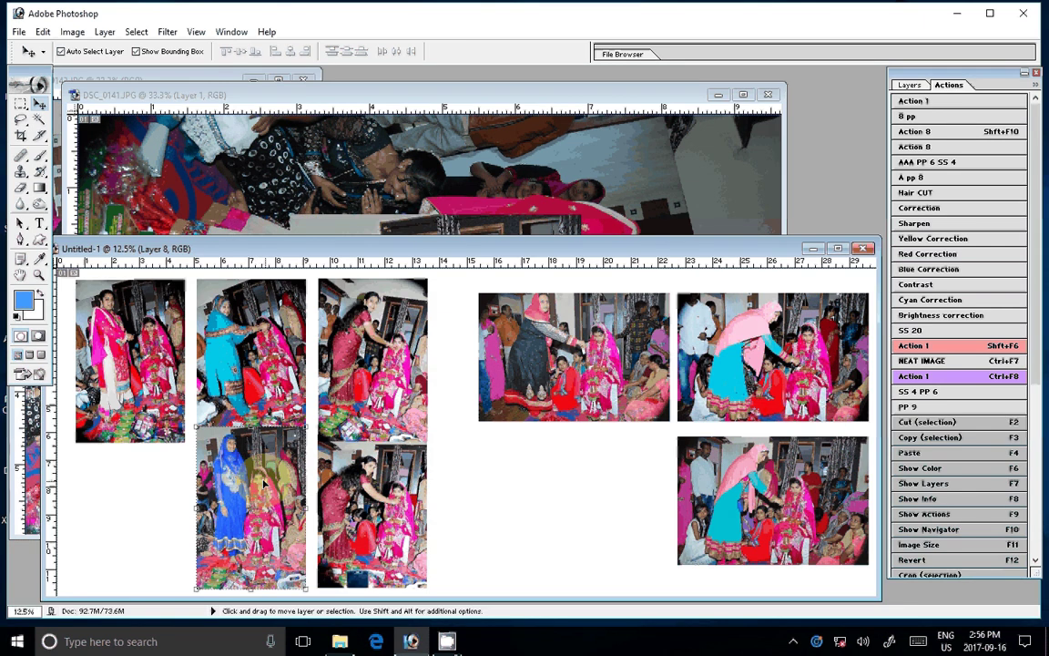
pyautogui.hotkey('ctrl', 'Tab')
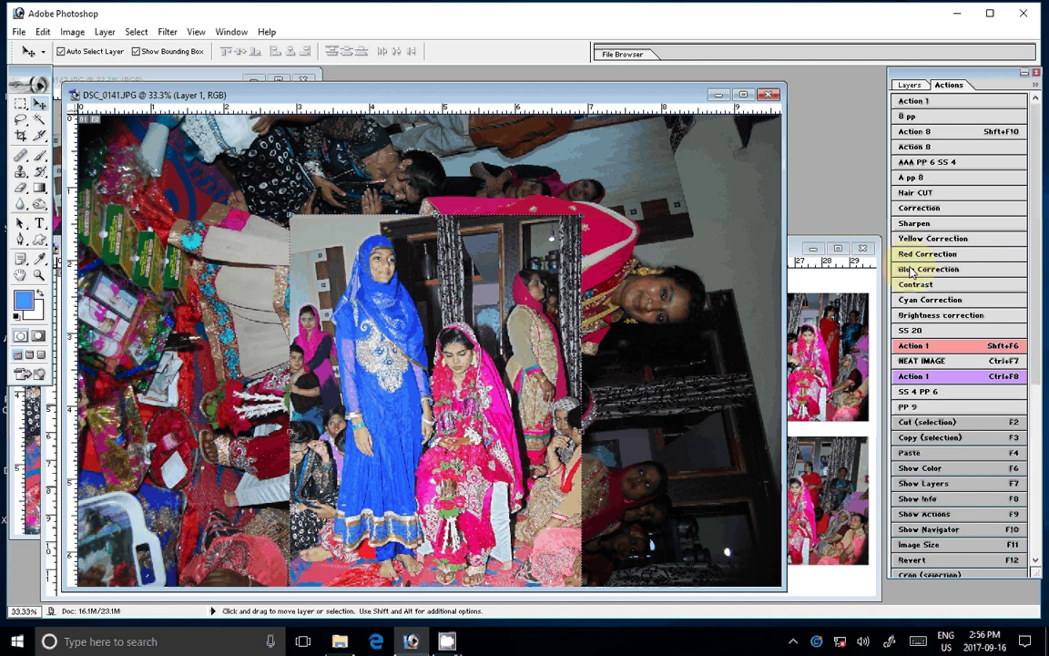
pyautogui.hotkey('ctrl', 'z')
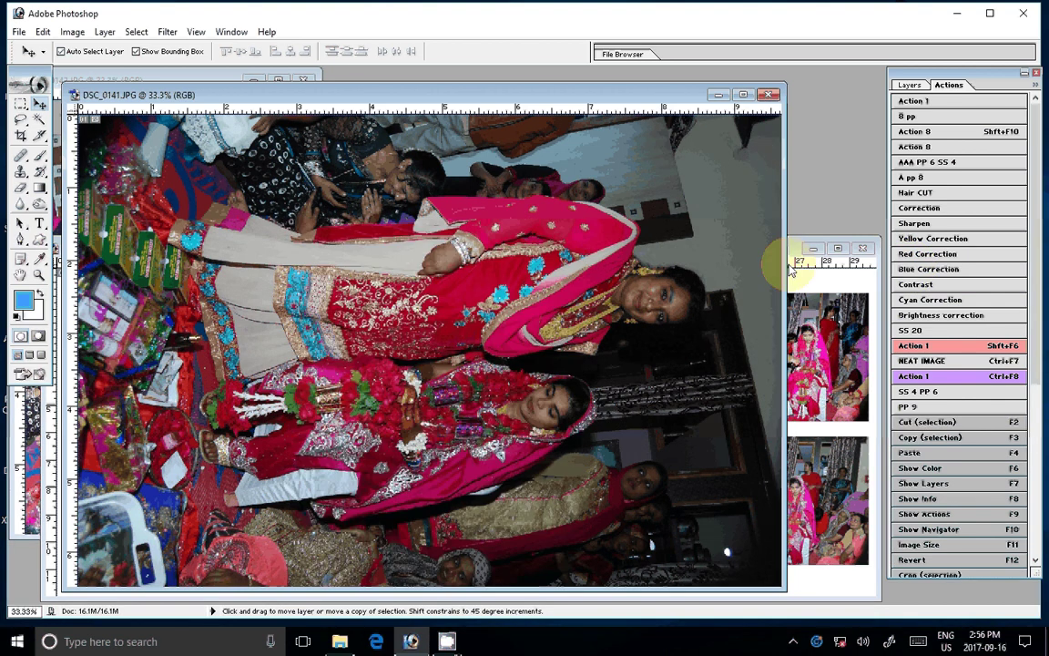
pyautogui.click(72, 31)
pyautogui.moveTo(53, 175)
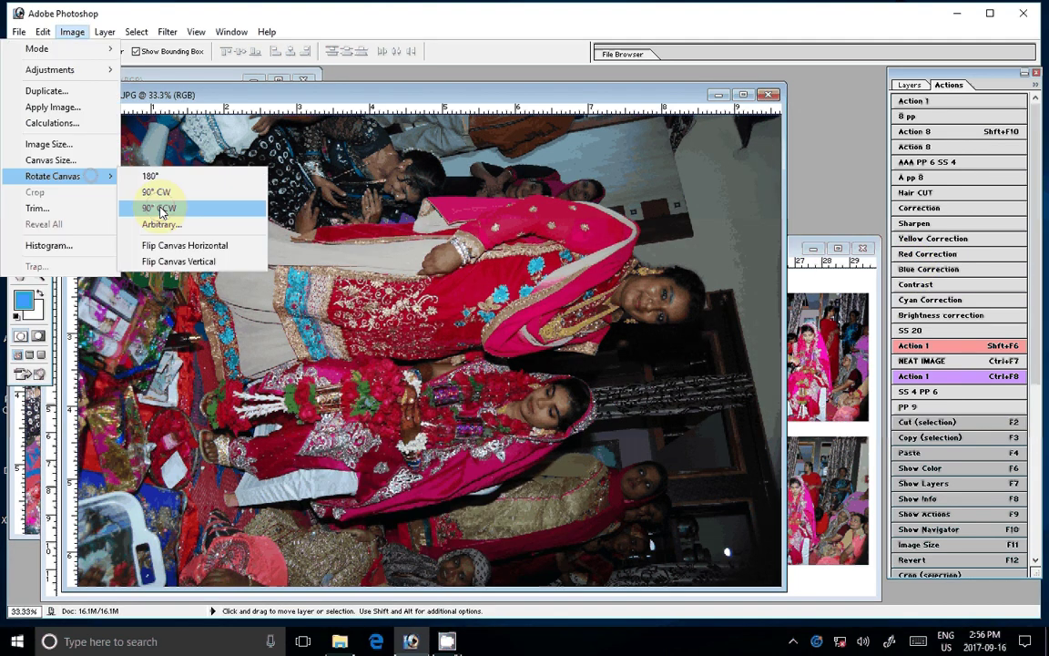
# Step: Rotate DSC_0141 90° CW, brighten and shrink it, and place it bottom-left in Untitled-1 as Layer 9
pyautogui.click(161, 208)
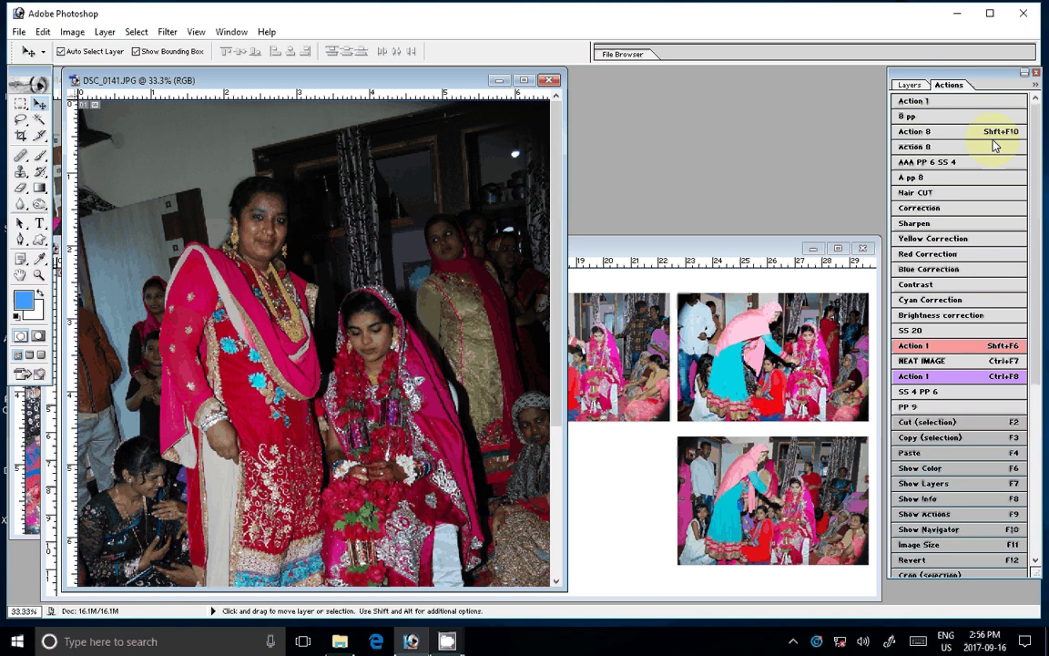
pyautogui.click(995, 145)
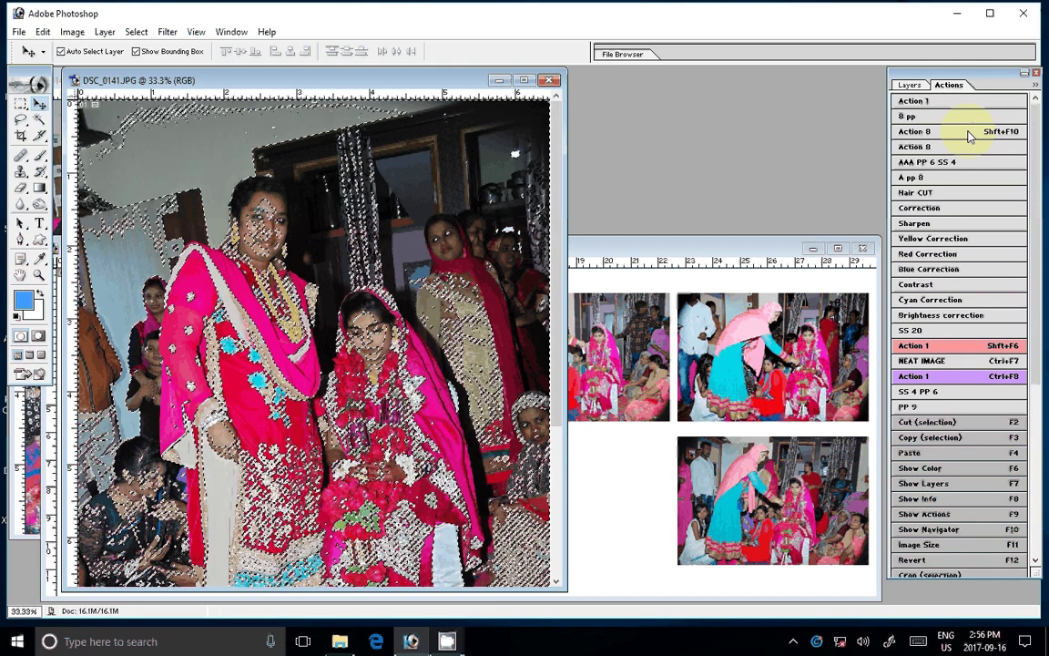
pyautogui.click(936, 208)
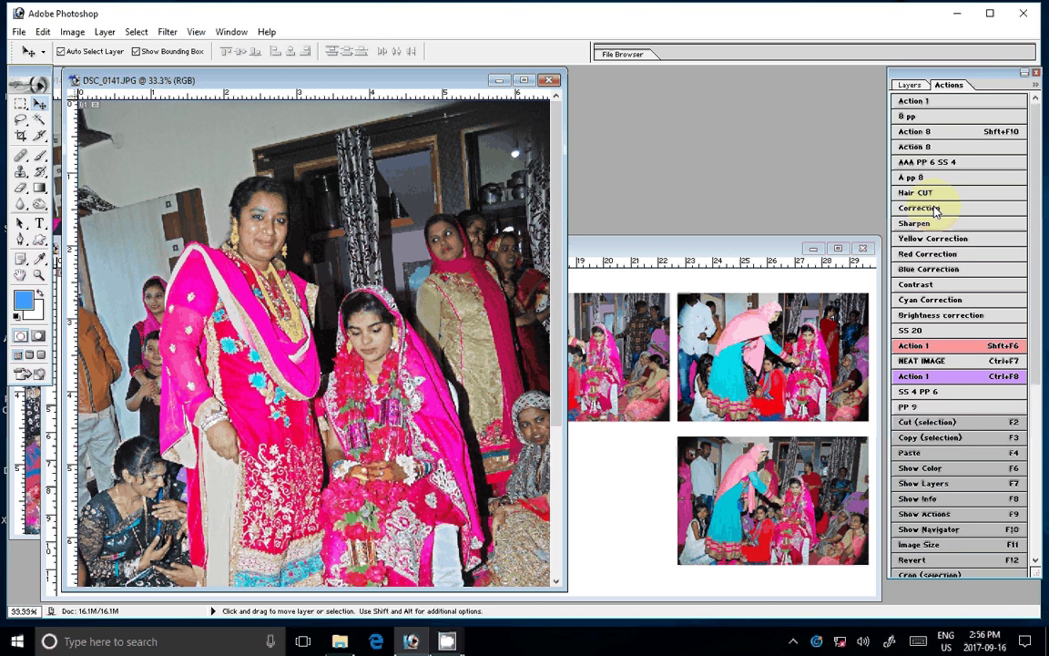
pyautogui.click(480, 328)
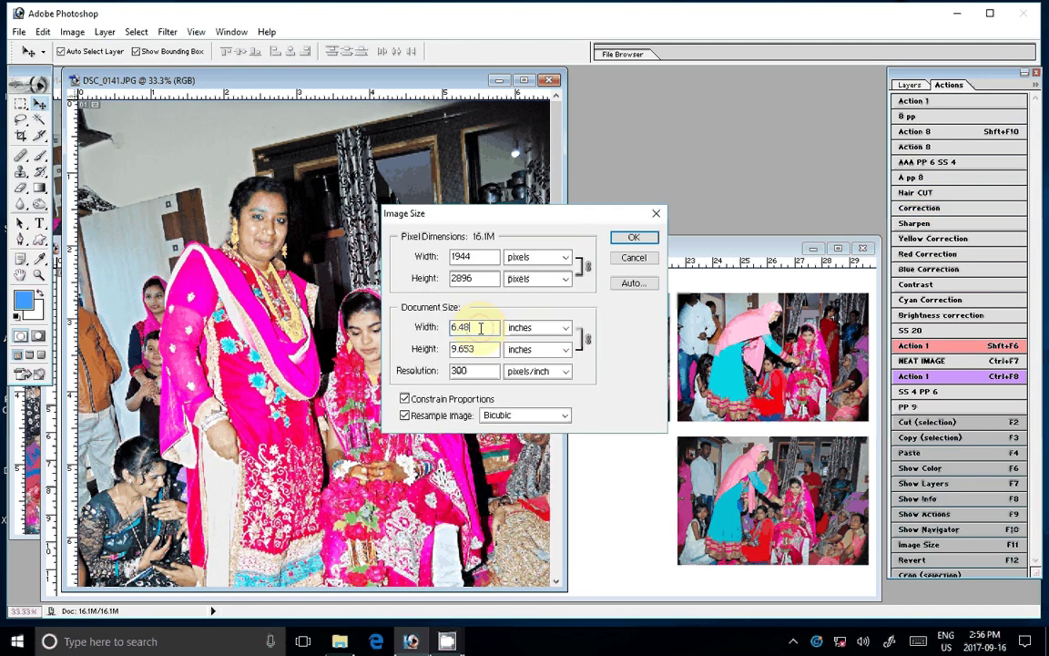
pyautogui.press('Return')
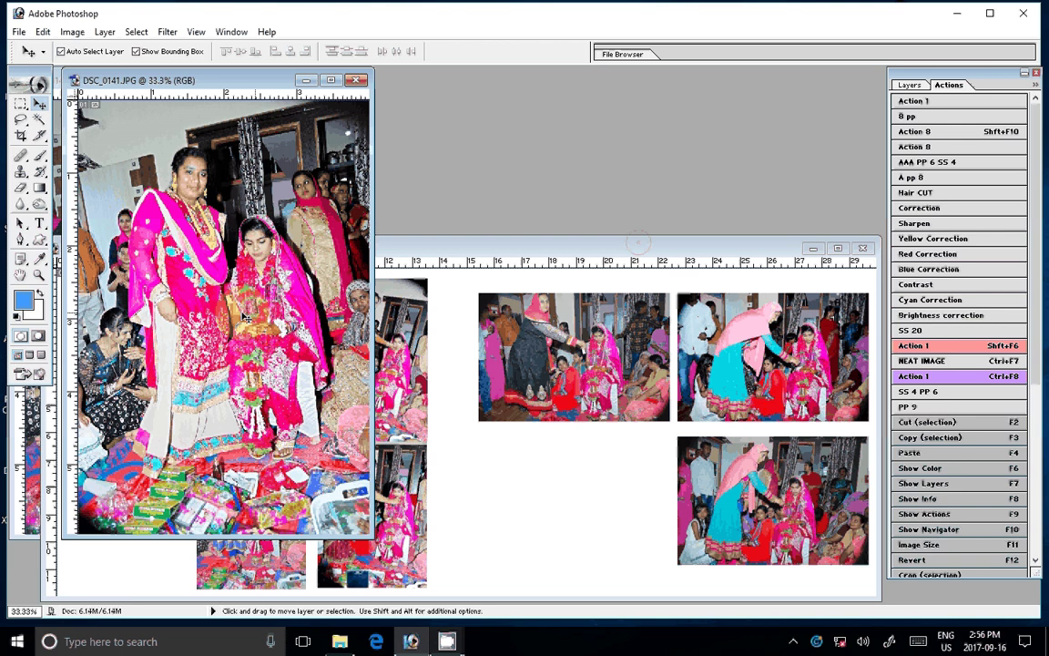
pyautogui.moveTo(246, 317); pyautogui.dragTo(143, 500)
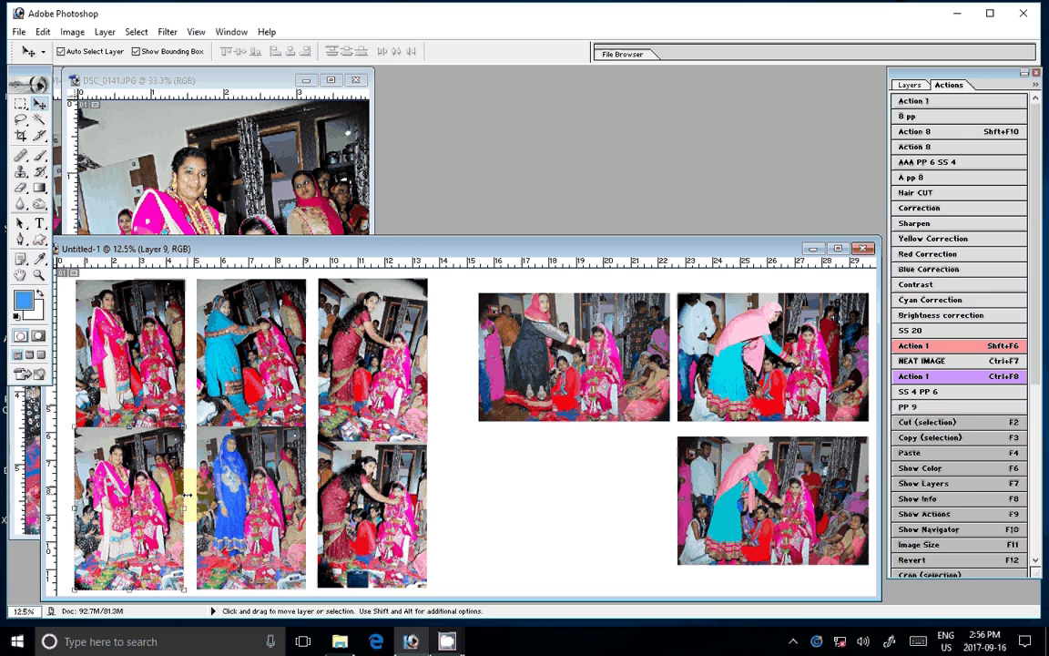
# Step: Close DSC_0141 and DSC_0142 without saving, leaving only Untitled-1 open
pyautogui.hotkey('ctrl', 'alt', 'w')
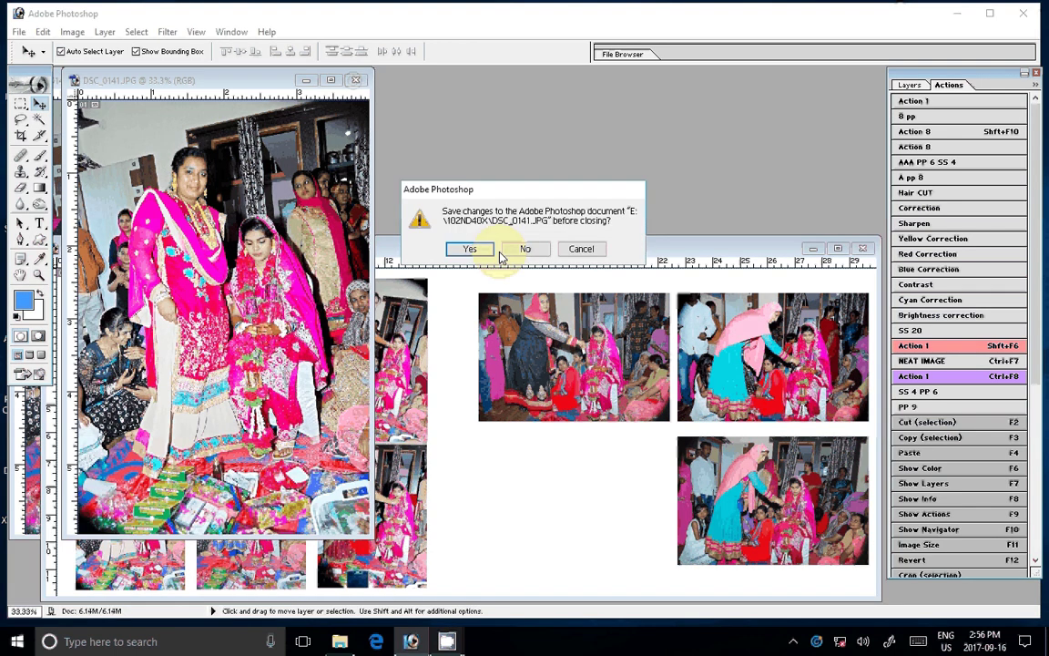
pyautogui.click(521, 248)
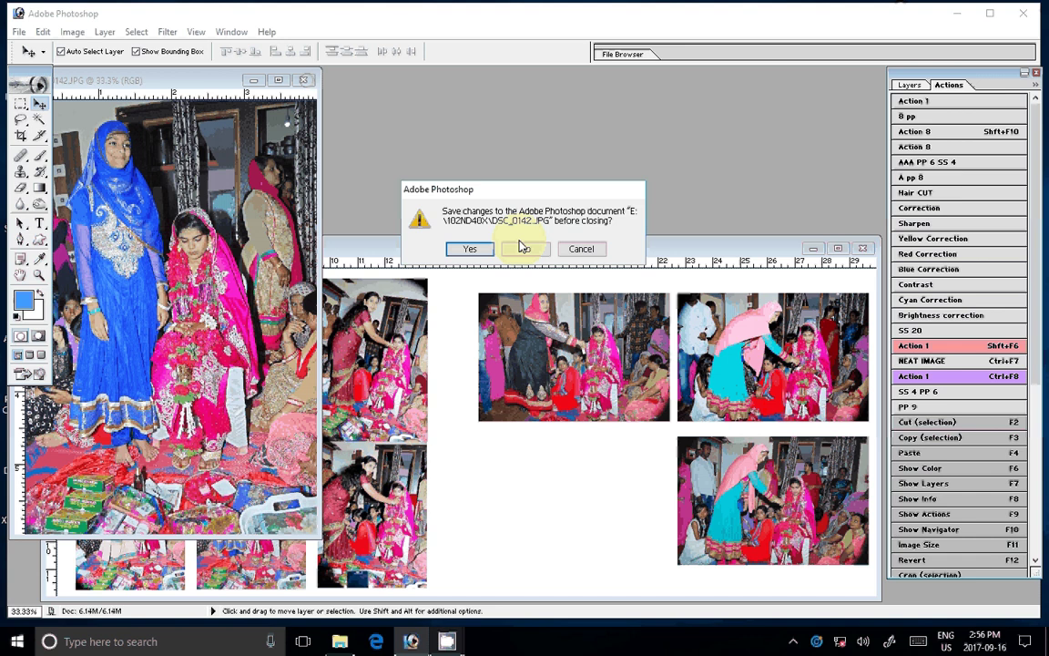
pyautogui.click(523, 247)
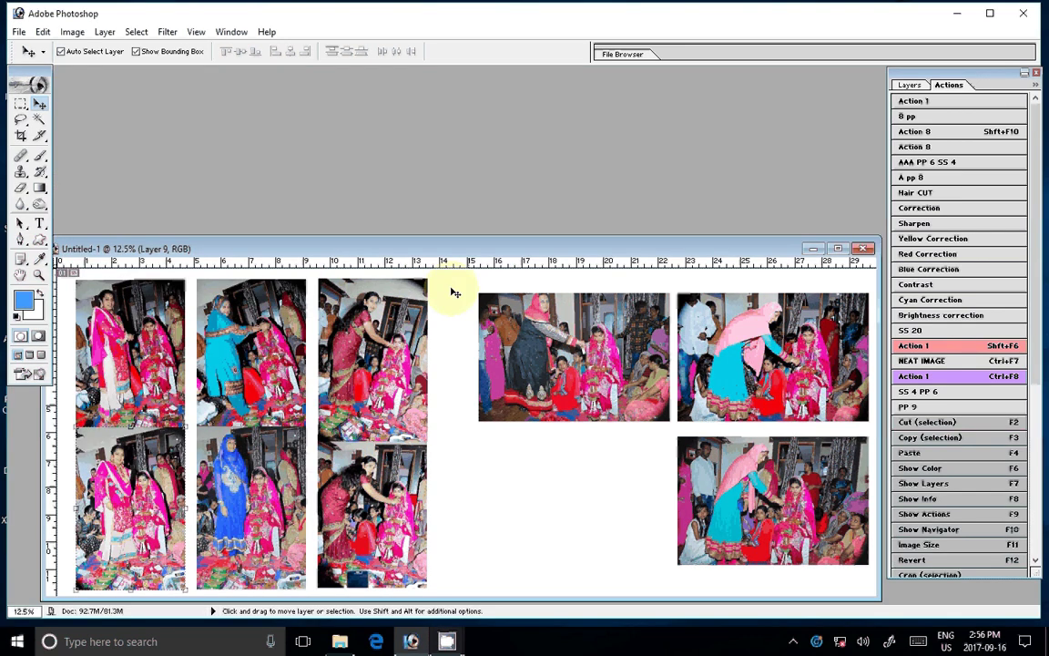
# Step: Open DSC_0145 and DSC_0146 from the 102ND40X folder in Photoshop, then close DSC_0146
pyautogui.click(339, 643)
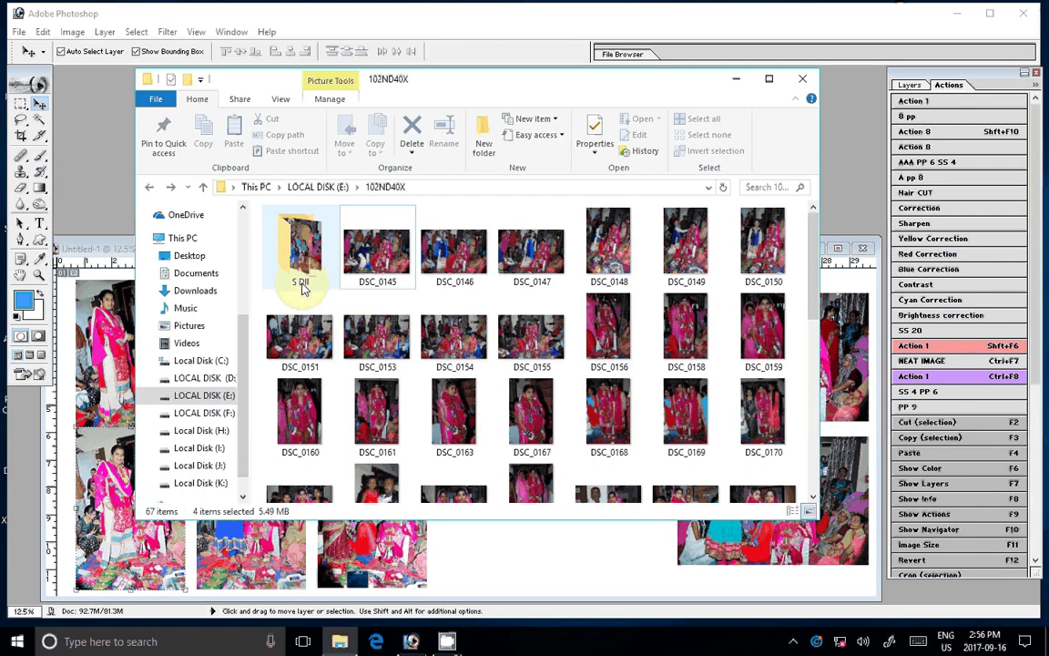
pyautogui.moveTo(303, 288); pyautogui.dragTo(295, 229)
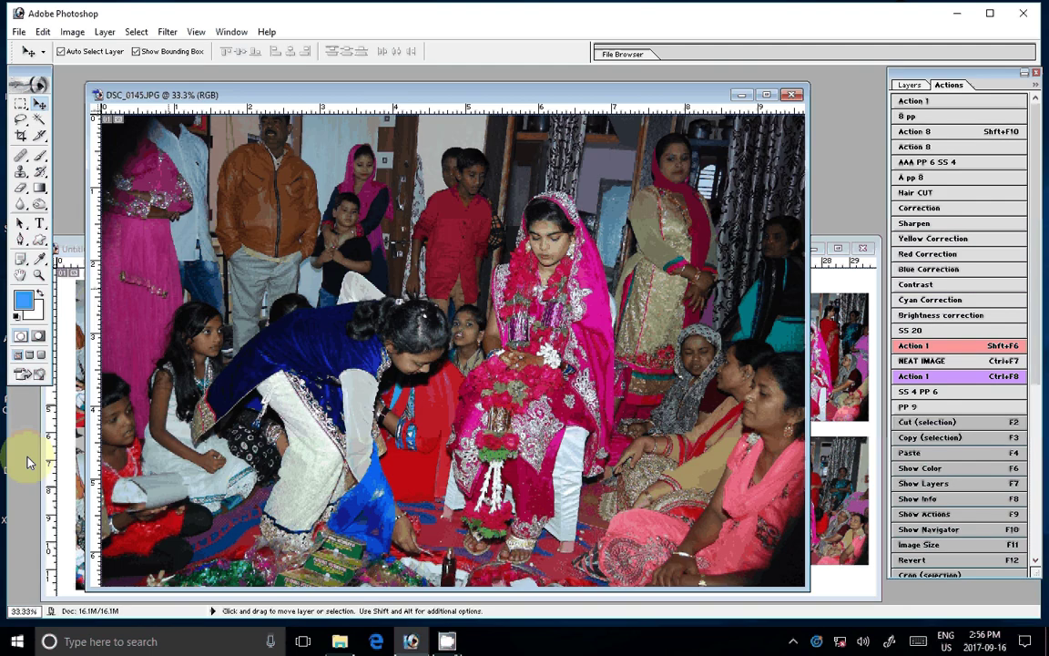
pyautogui.hotkey('alt', 'Tab')
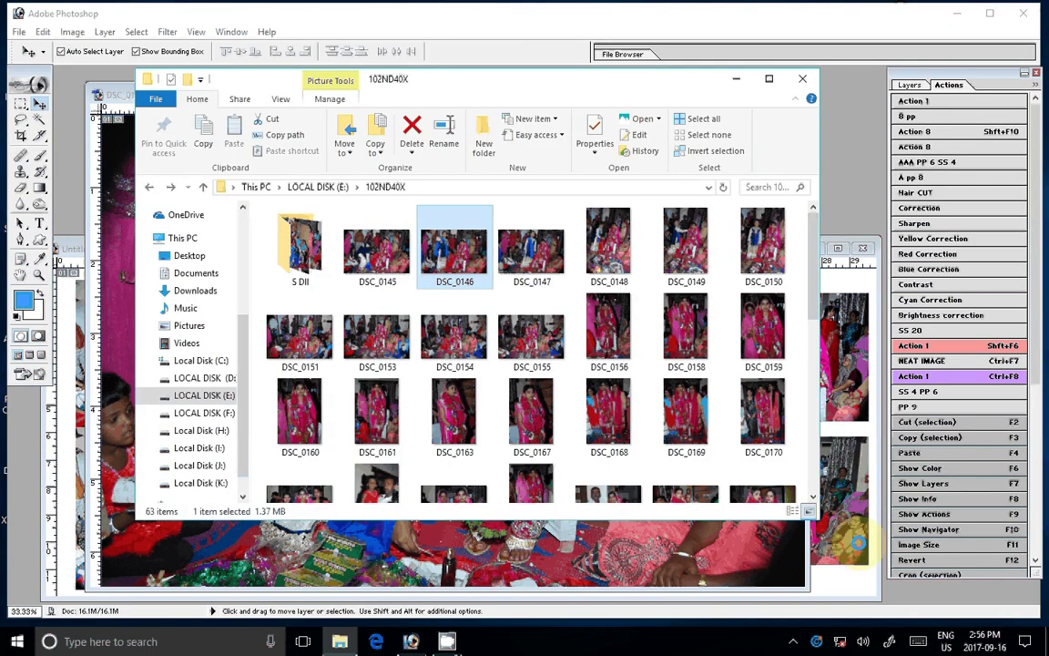
pyautogui.click(856, 543)
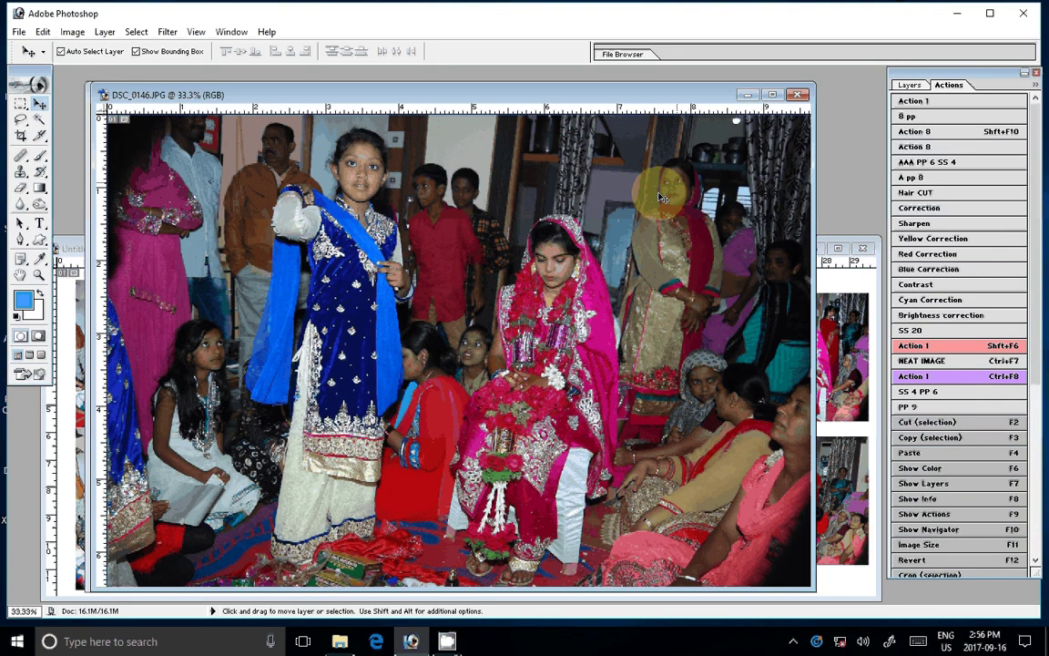
pyautogui.hotkey('ctrl', 'w')
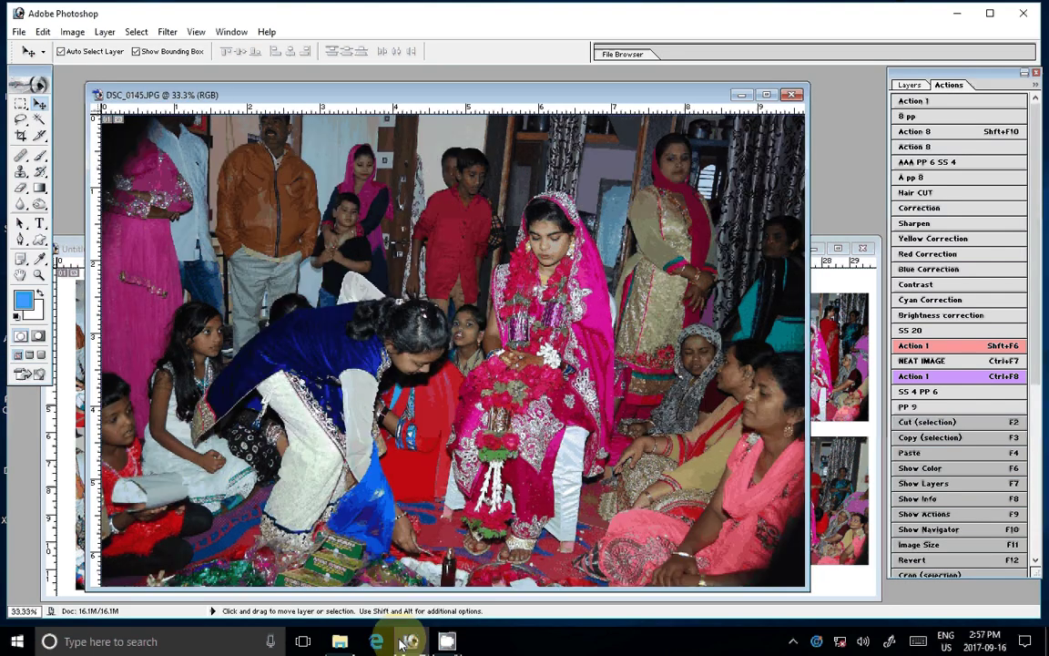
# Step: Brighten DSC_0147 with the saved action and shrink it through Image Size
pyautogui.hotkey('alt', 'Tab')
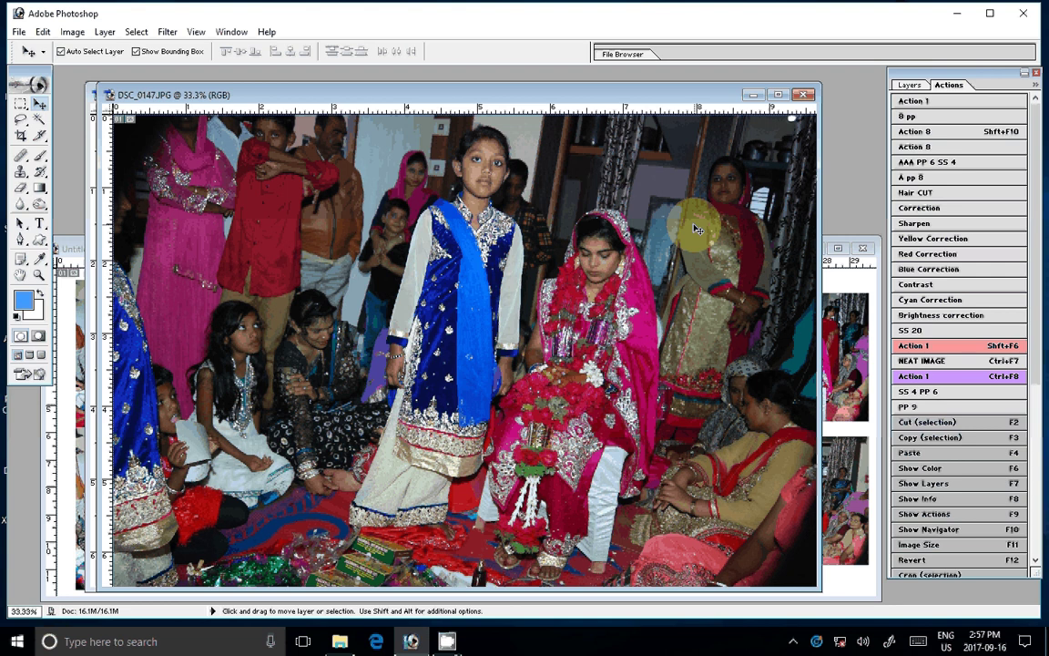
pyautogui.hotkey('ctrl', 'w')
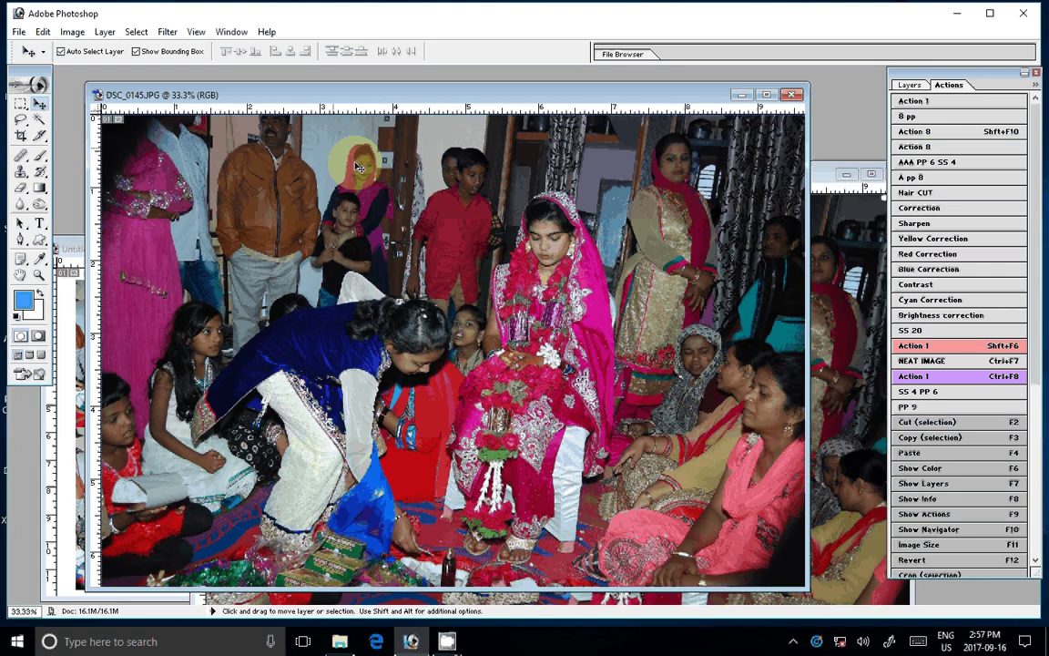
pyautogui.hotkey('ctrl', 'Tab')
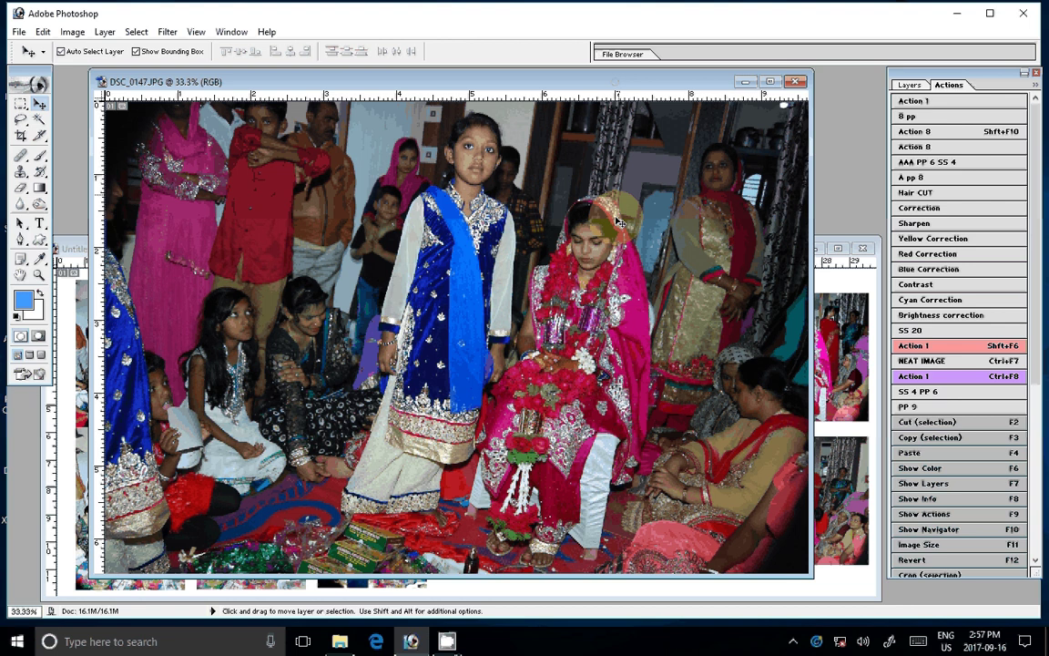
pyautogui.click(998, 133)
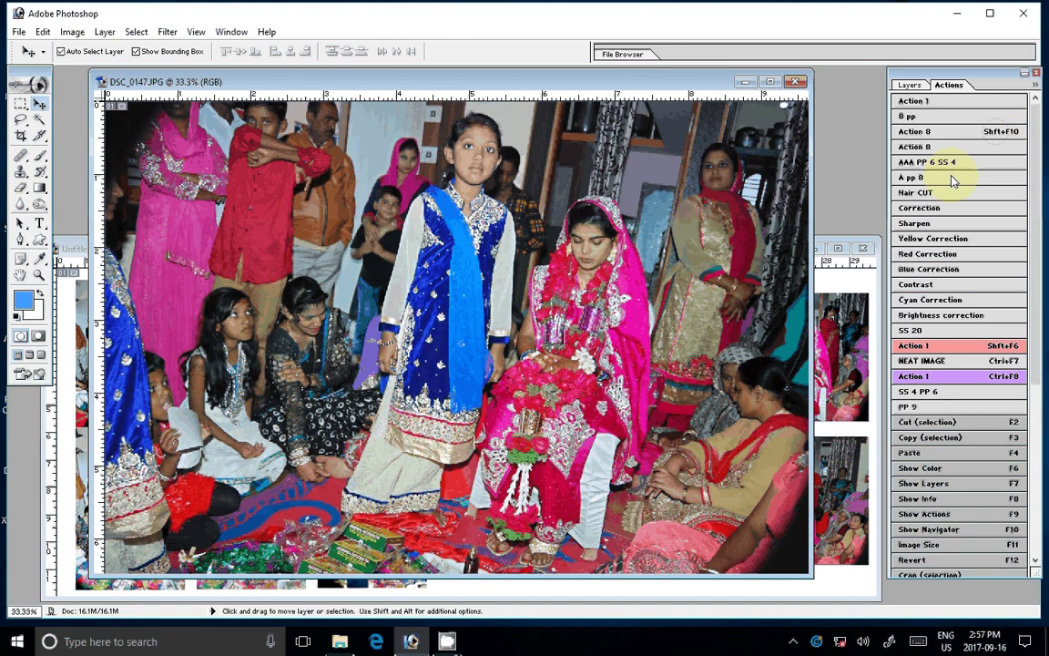
pyautogui.click(952, 180)
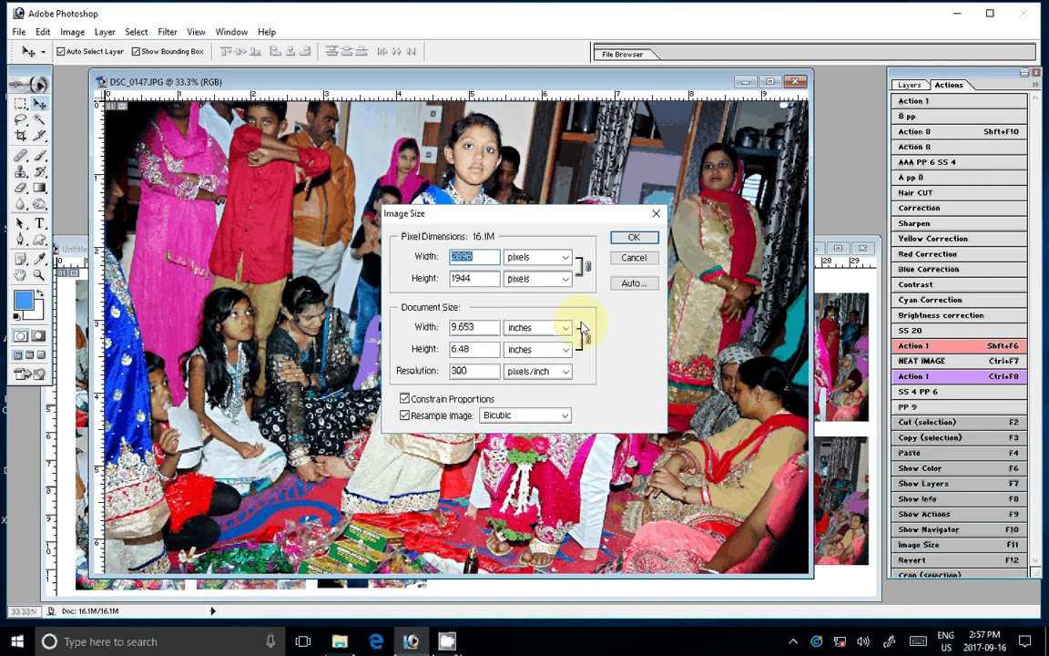
pyautogui.doubleClick(473, 327)
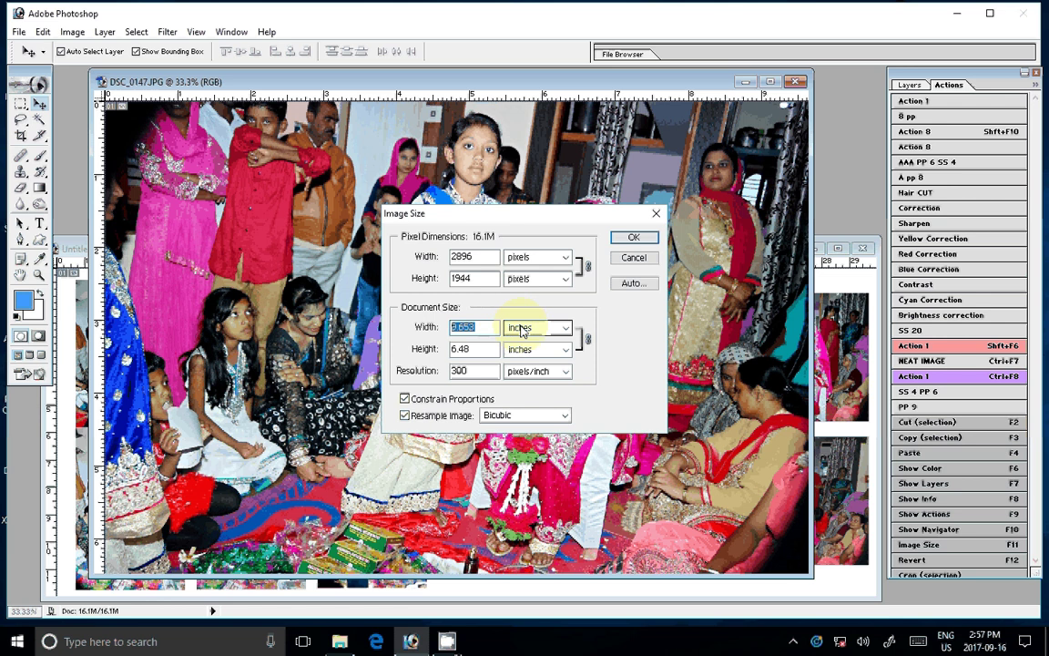
pyautogui.press('Return')
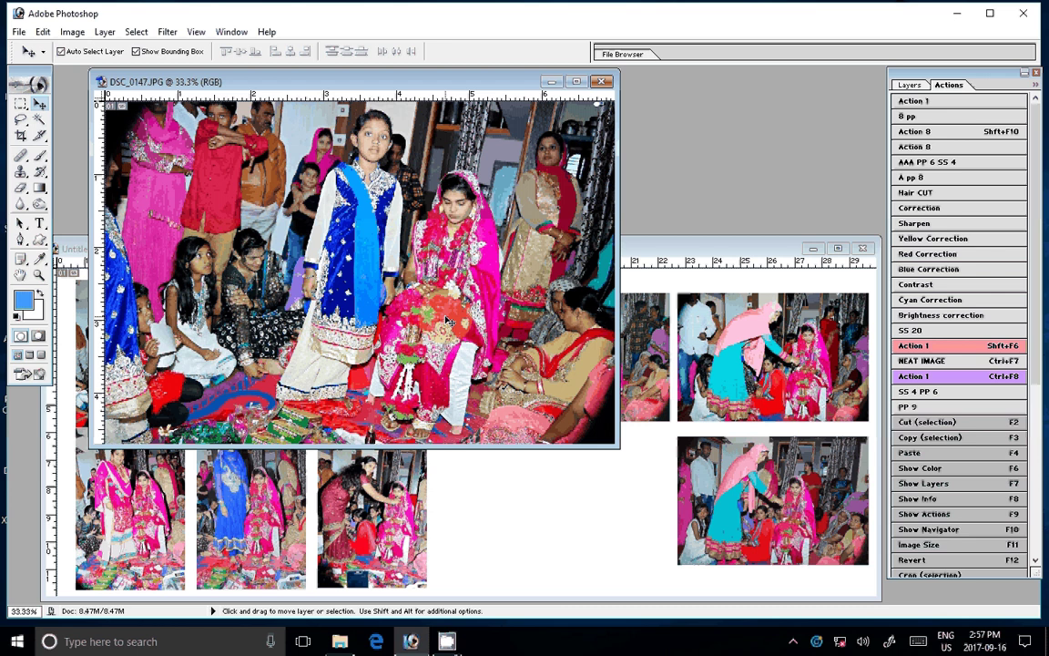
# Step: Drag the shrunk DSC_0147 into Untitled-1's right-hand group as Layer 10
pyautogui.moveTo(448, 321); pyautogui.dragTo(628, 508)
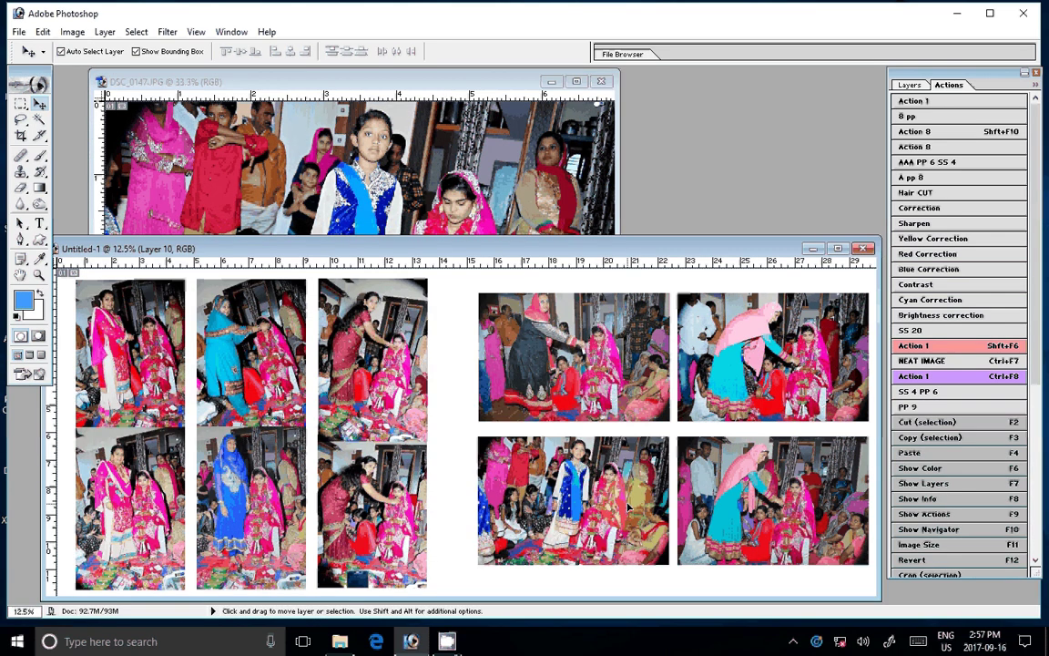
pyautogui.hotkey('ctrl', 'Tab')
pyautogui.hotkey('ctrl', 'w')
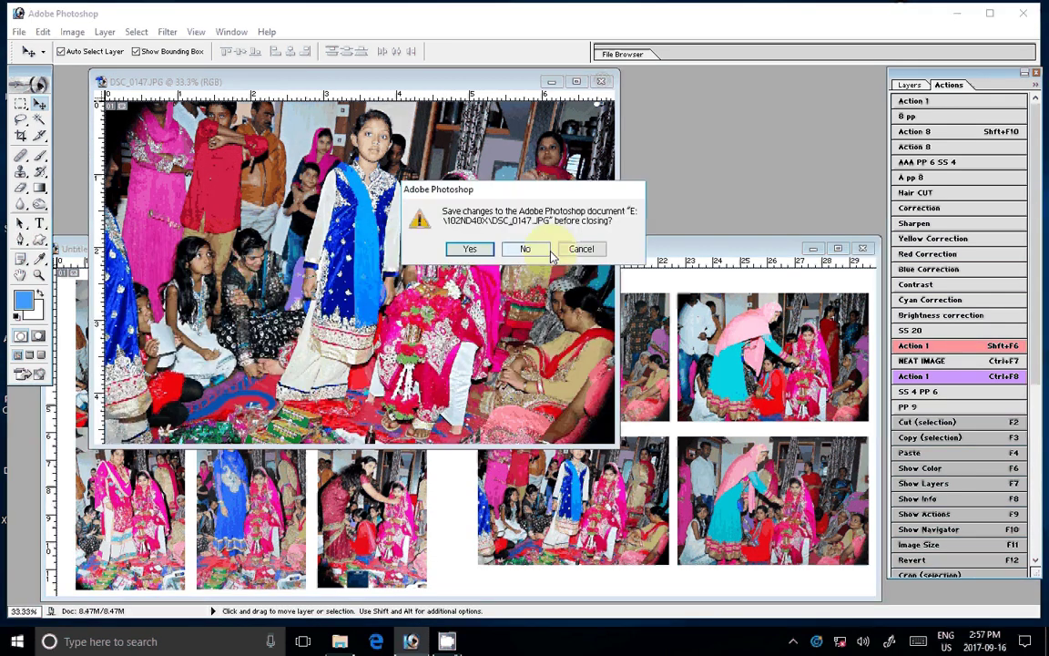
# Step: Discard DSC_0147's changes on closing and switch back to the 102ND40X folder
pyautogui.click(526, 248)
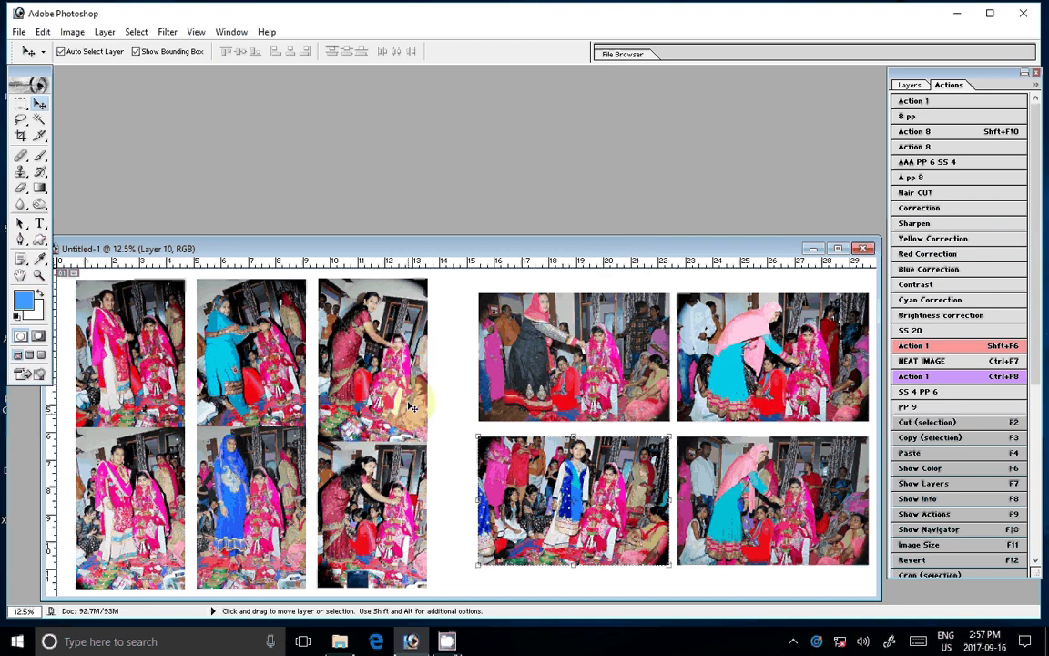
pyautogui.hotkey('alt', 'Tab')
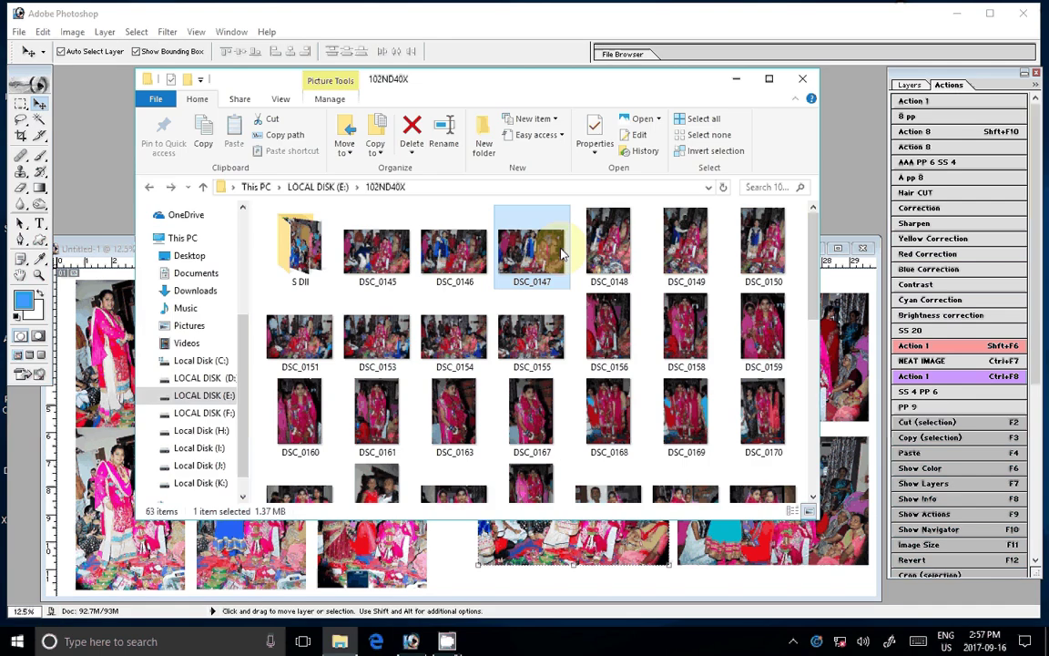
# Step: Delete DSC_0145–DSC_0147 and copy the waterfall image from D:\SEENRIS onto the album page
pyautogui.keyDown('shift'); pyautogui.click(382, 262); pyautogui.keyUp('shift')
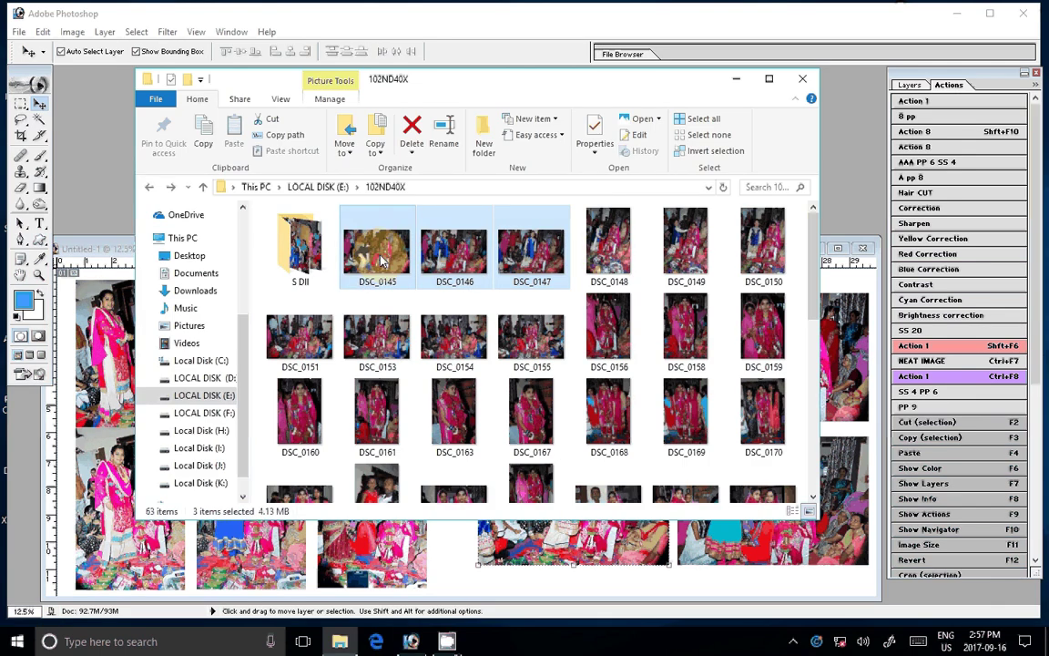
pyautogui.press('Delete')
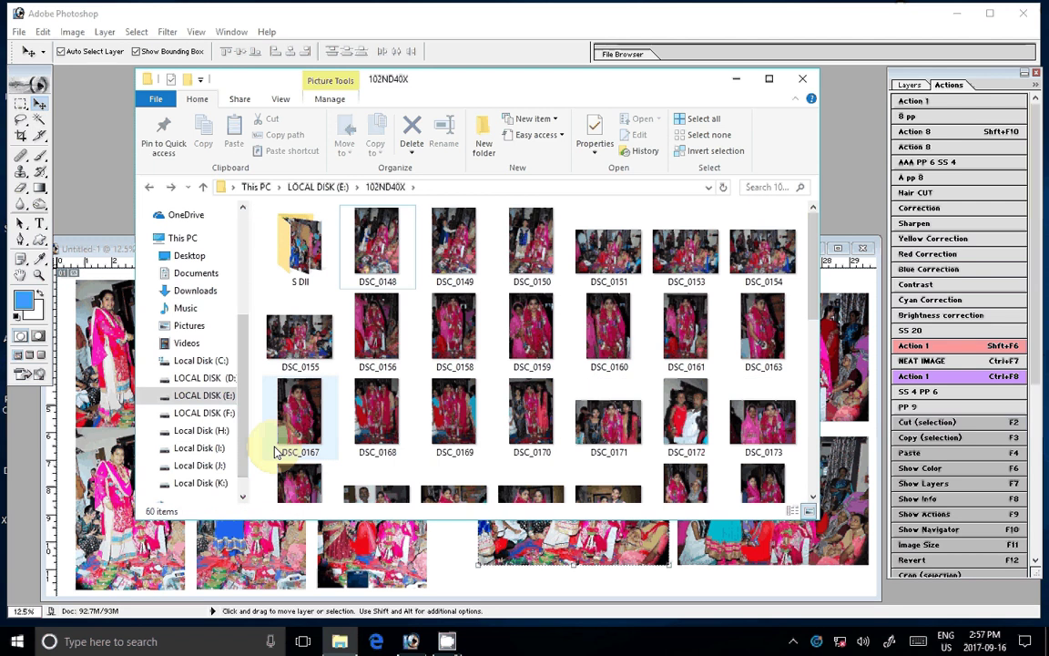
pyautogui.click(204, 378)
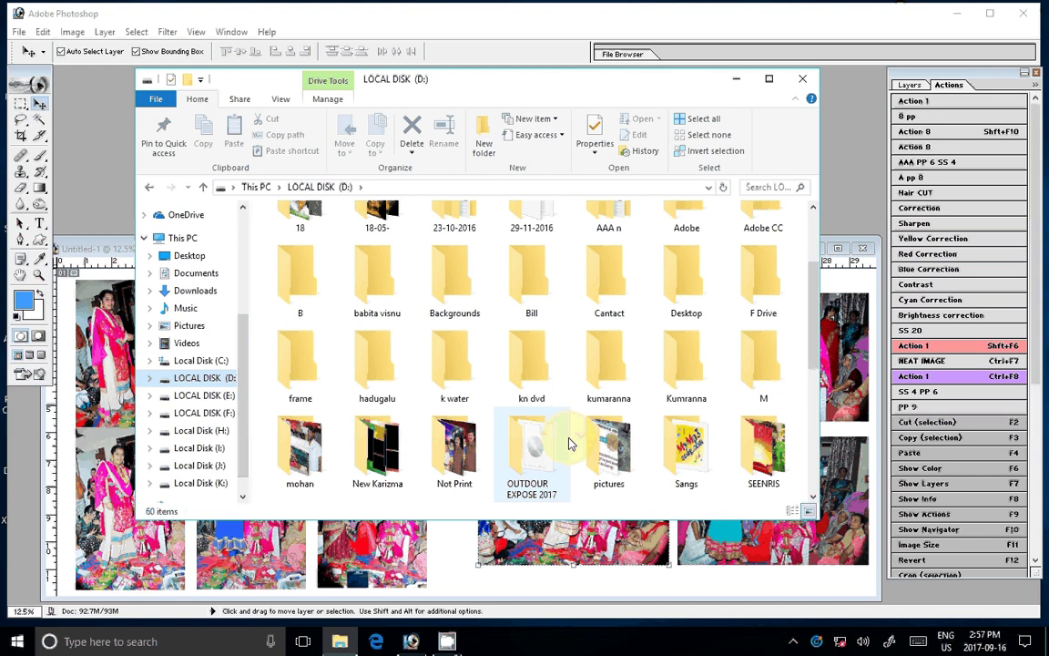
pyautogui.scroll(-2, 790, 287)
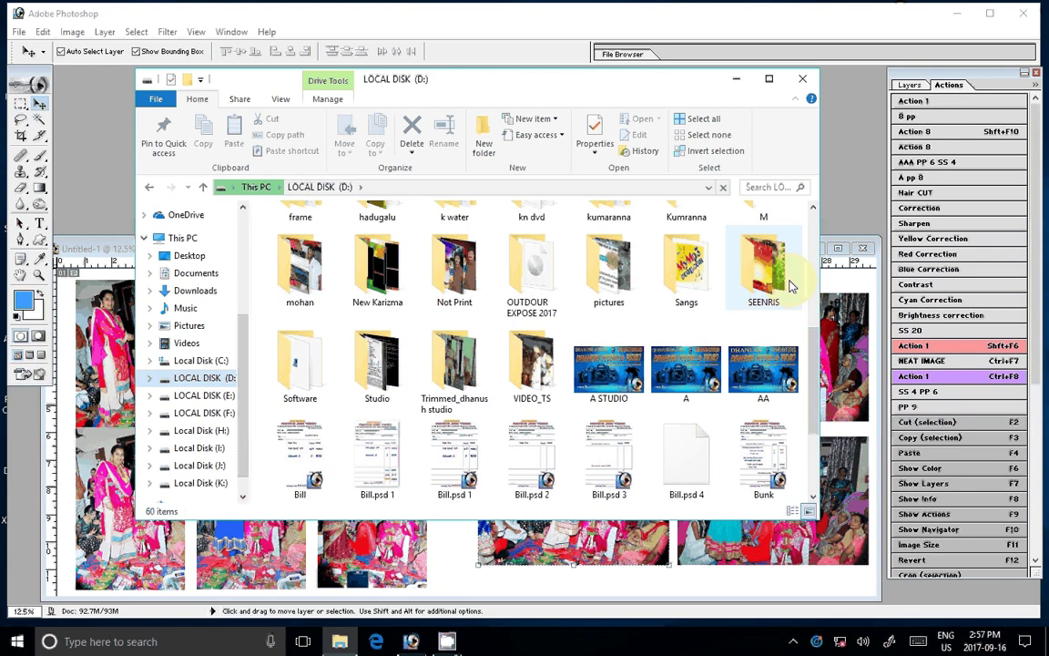
pyautogui.doubleClick(785, 284)
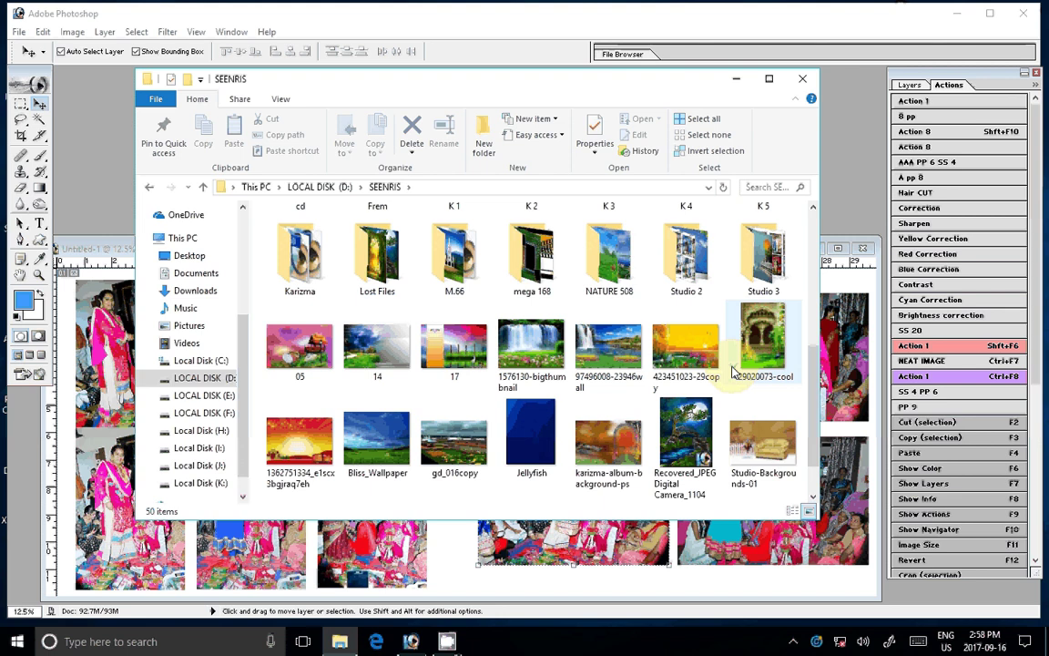
pyautogui.doubleClick(537, 343)
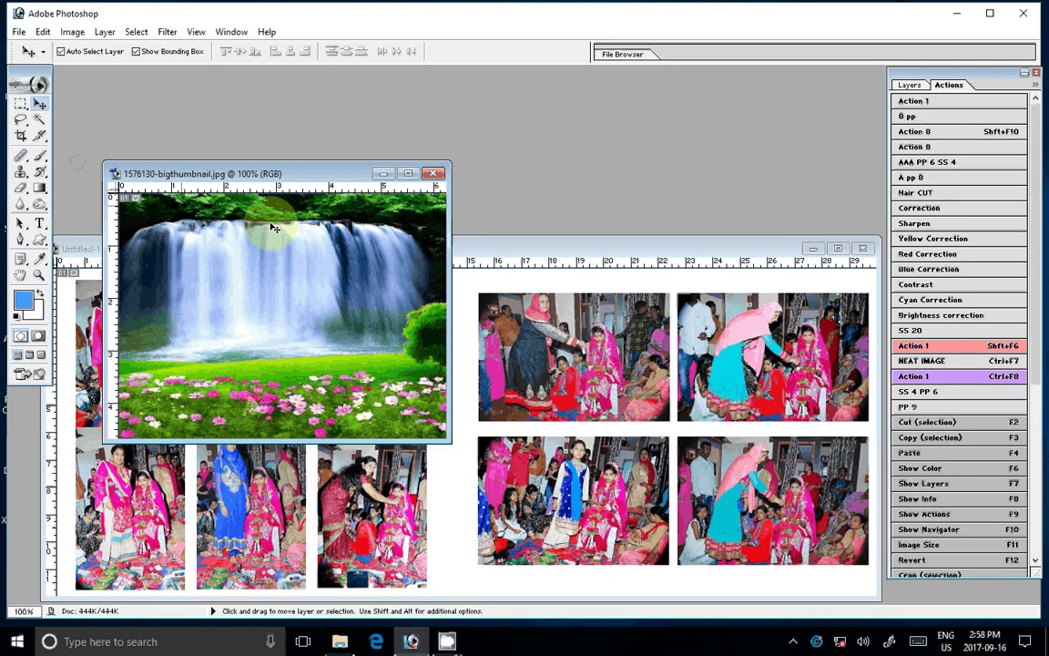
pyautogui.moveTo(274, 228); pyautogui.dragTo(530, 321)
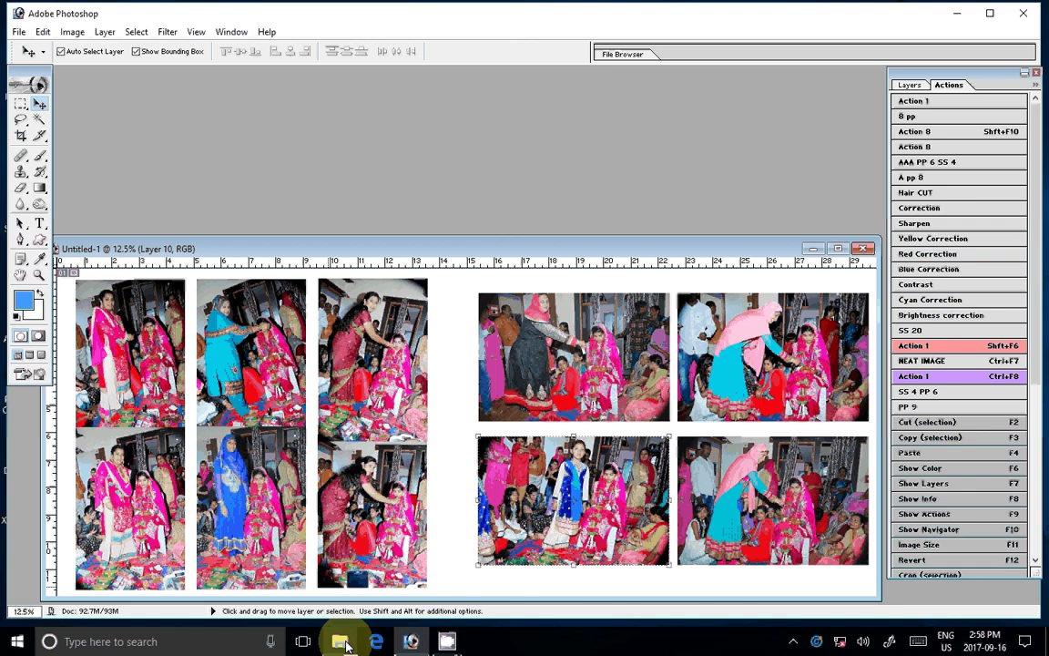
# Step: Browse to the Karizma folder in Large icons view and open garden background 27.jpg
pyautogui.click(342, 642)
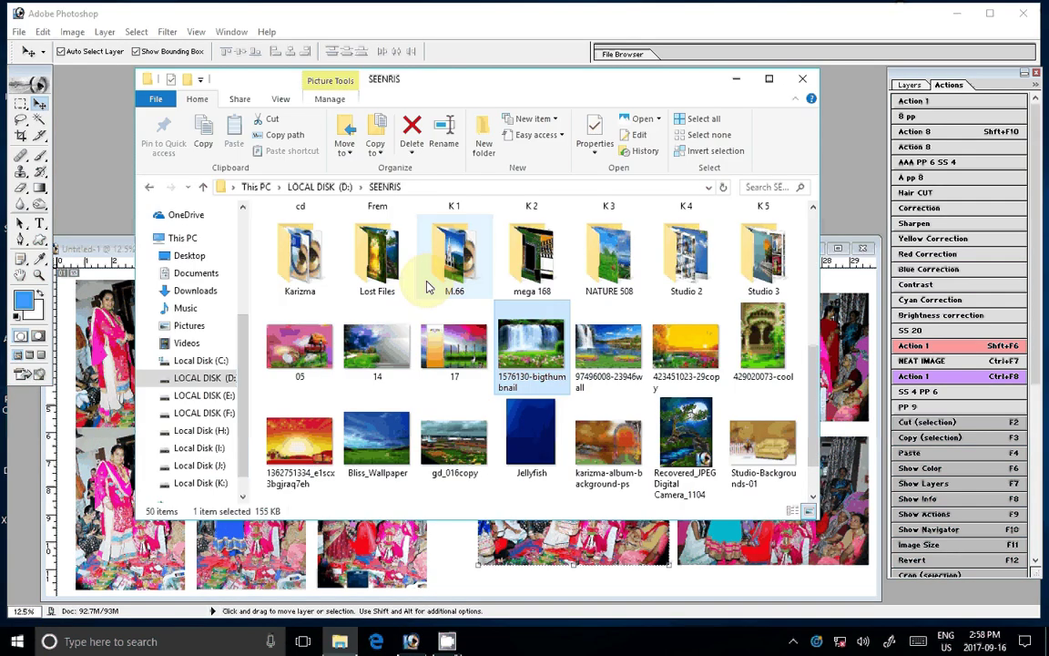
pyautogui.doubleClick(381, 264)
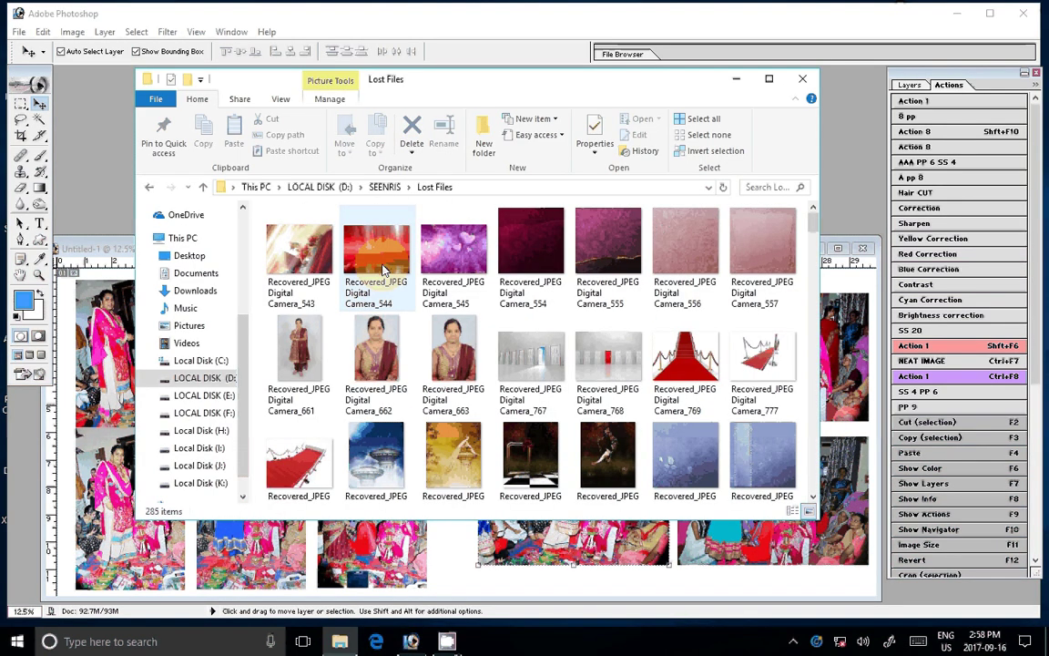
pyautogui.press('BackSpace')
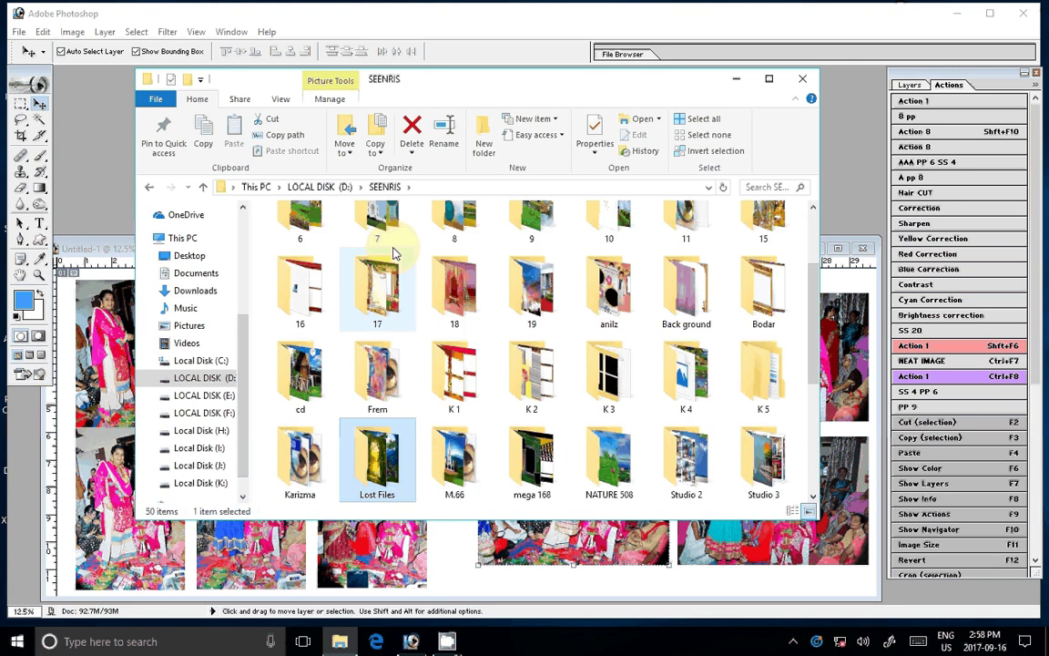
pyautogui.press('Left')
pyautogui.press('Return')
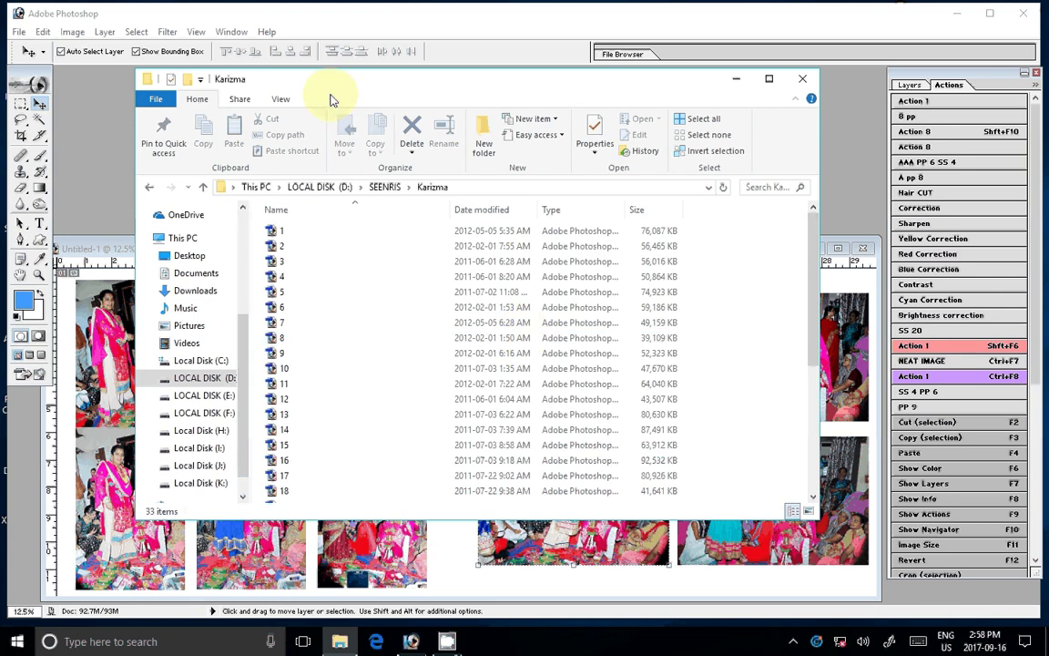
pyautogui.click(281, 98)
pyautogui.click(380, 120)
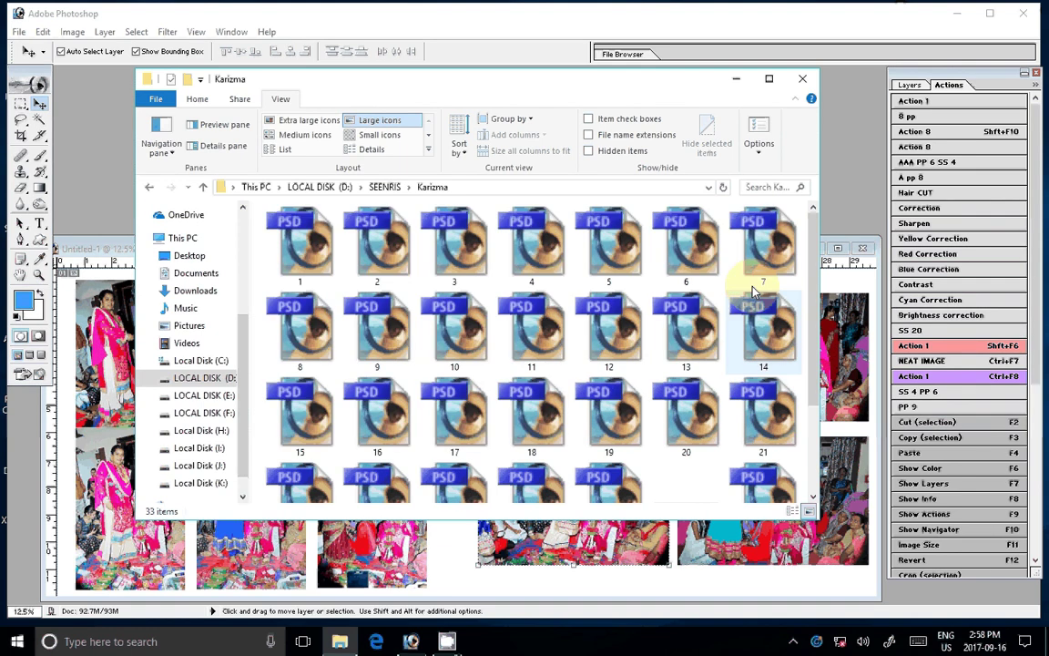
pyautogui.click(686, 478)
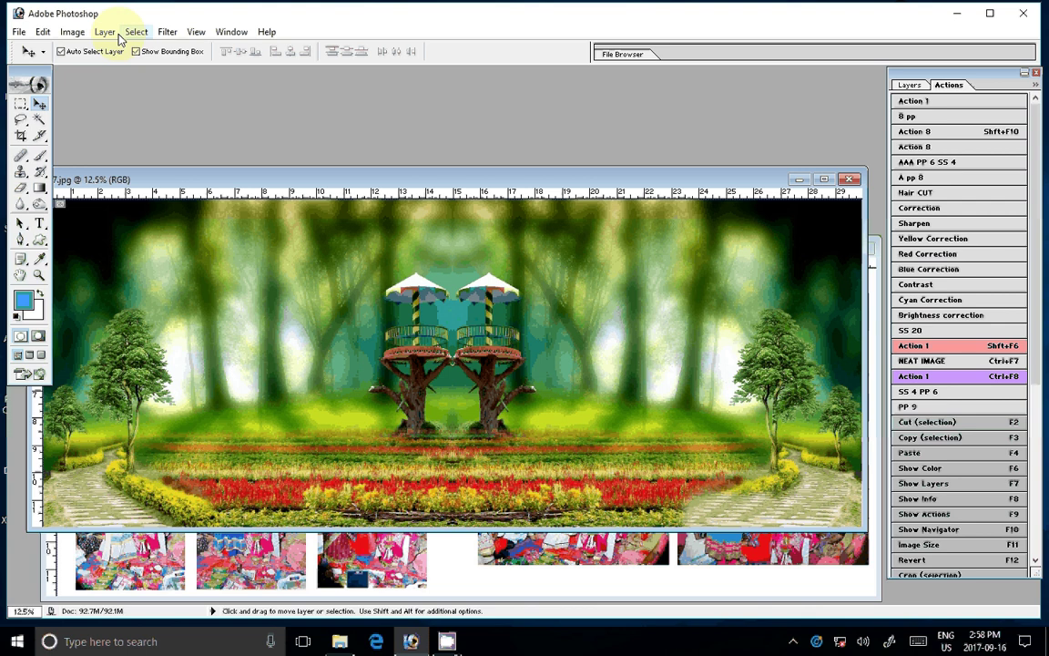
# Step: Place the 27.jpg garden image full-page on Untitled-1 as Layer 11, sent behind all photos
pyautogui.moveTo(455, 365)
pyautogui.mouseDown()
pyautogui.moveTo(549, 526)
pyautogui.moveTo(453, 376)
pyautogui.mouseUp()
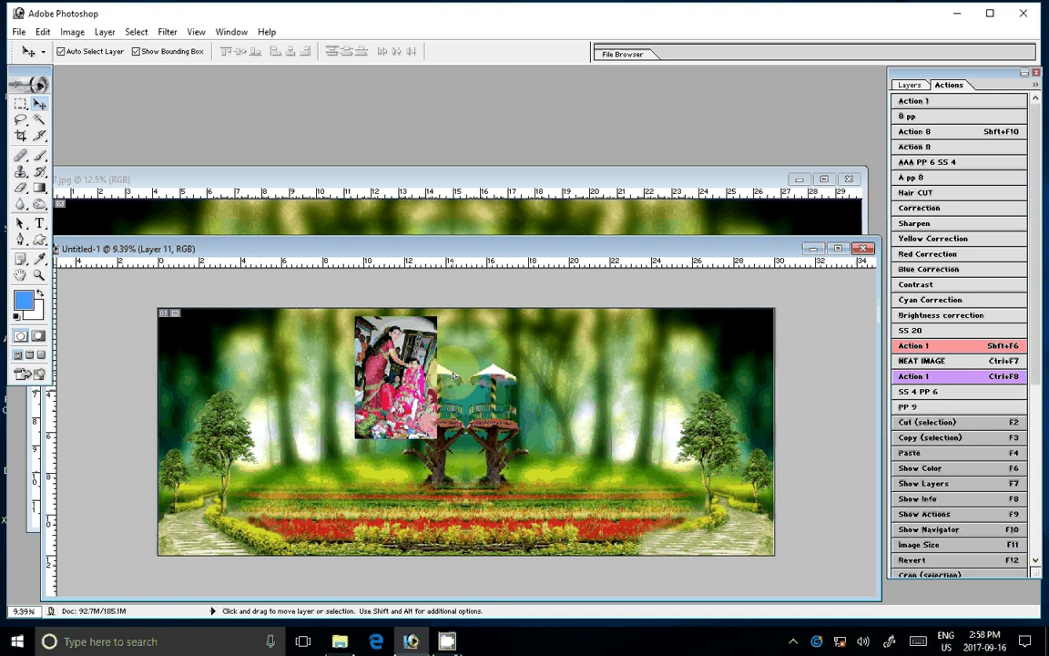
pyautogui.moveTo(453, 375); pyautogui.dragTo(592, 522)
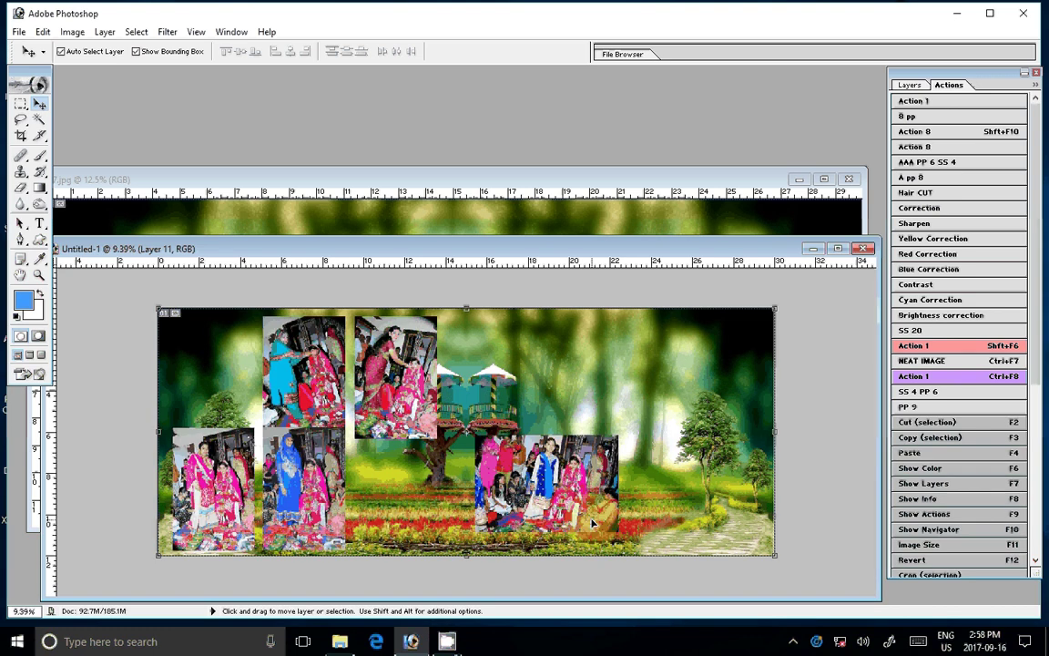
pyautogui.click(909, 133)
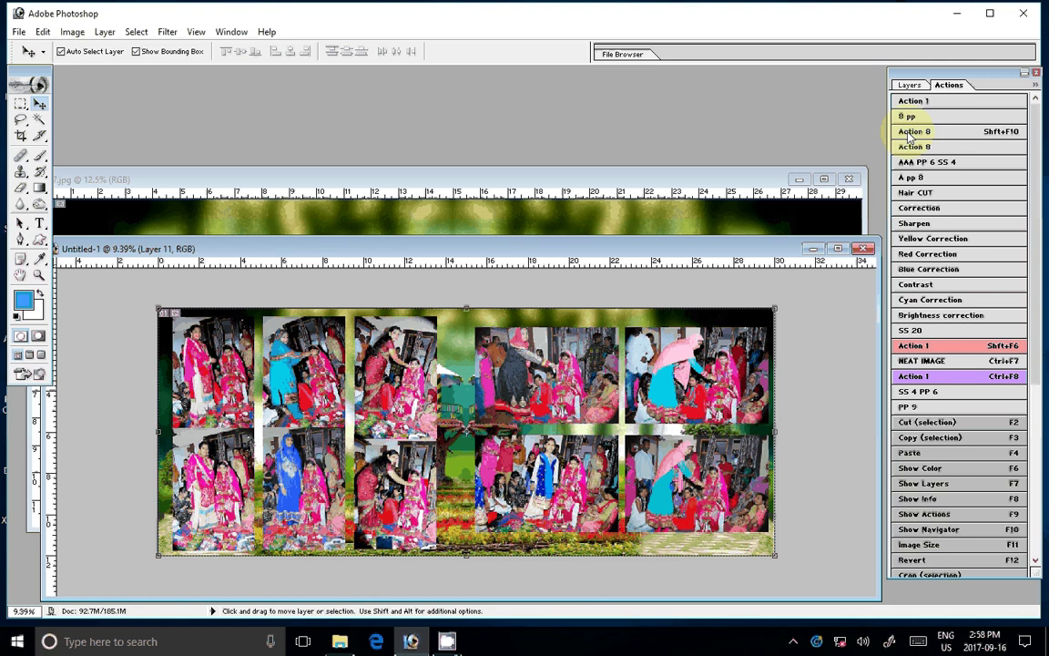
# Step: Merge all visible wedding photo layers into Layer 3
pyautogui.click(694, 347)
pyautogui.click(104, 31)
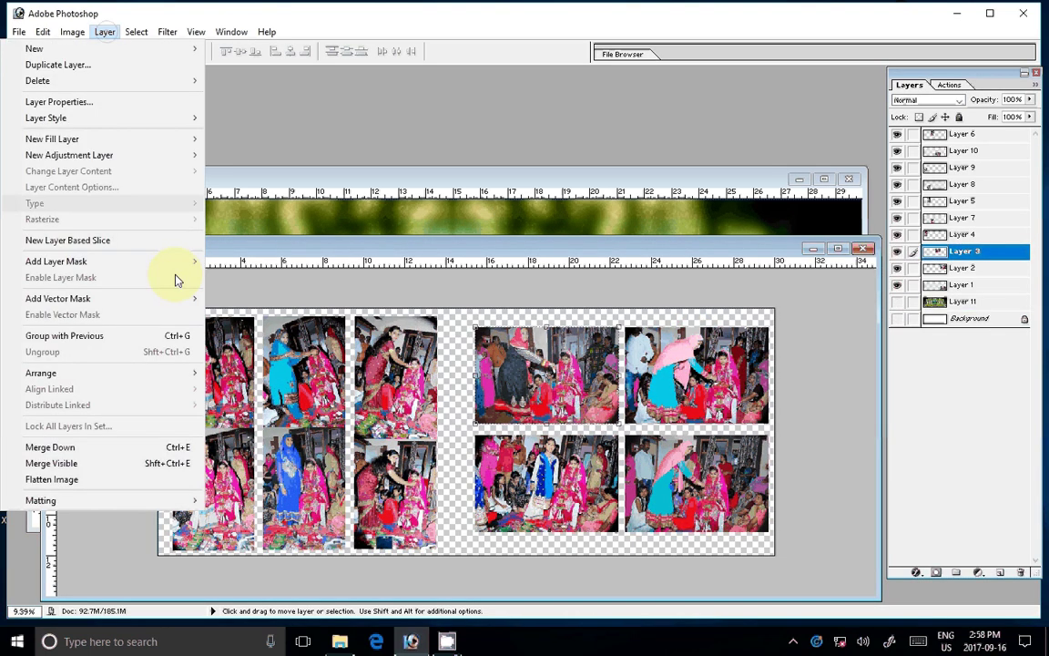
pyautogui.hotkey('shift', 'ctrl', 'e')
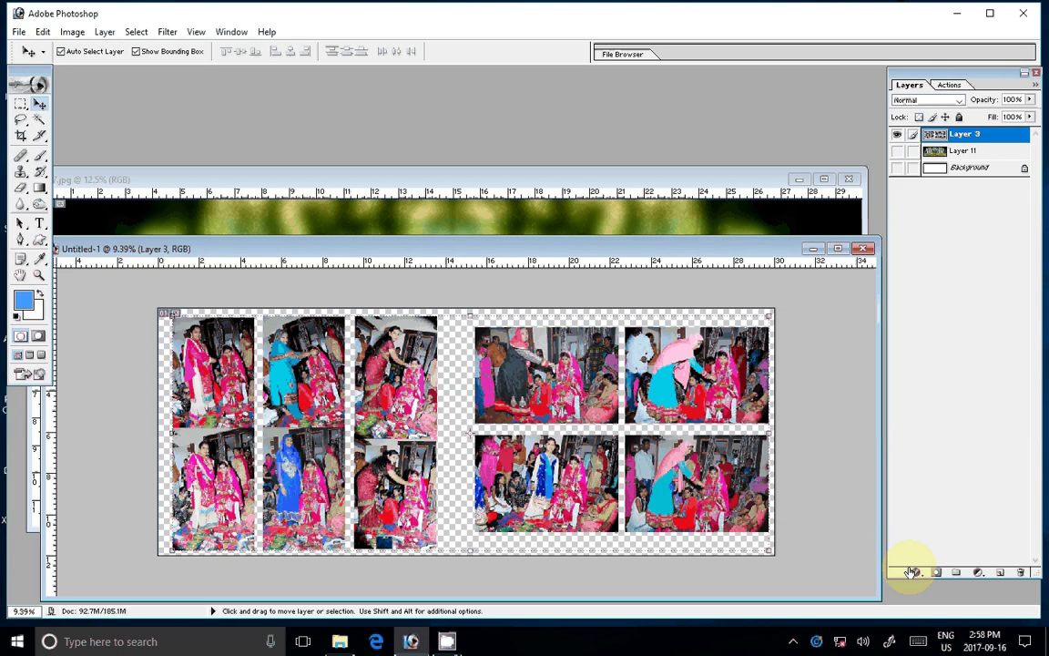
# Step: Add a 3 px red Outside stroke at 100% opacity to Layer 3
pyautogui.click(912, 571)
pyautogui.click(939, 554)
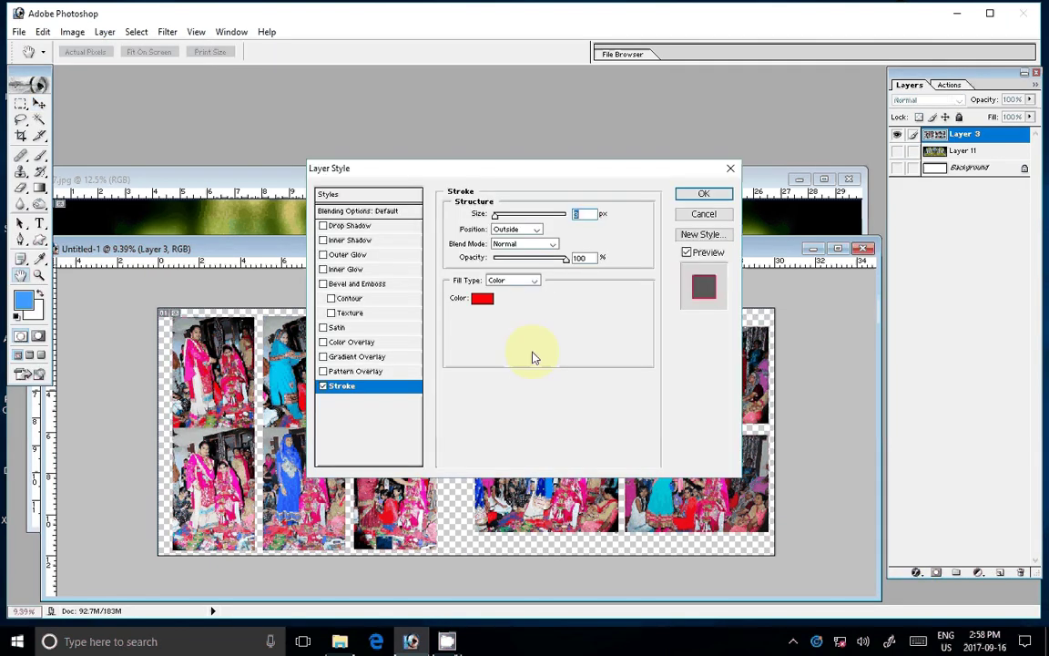
pyautogui.click(482, 298)
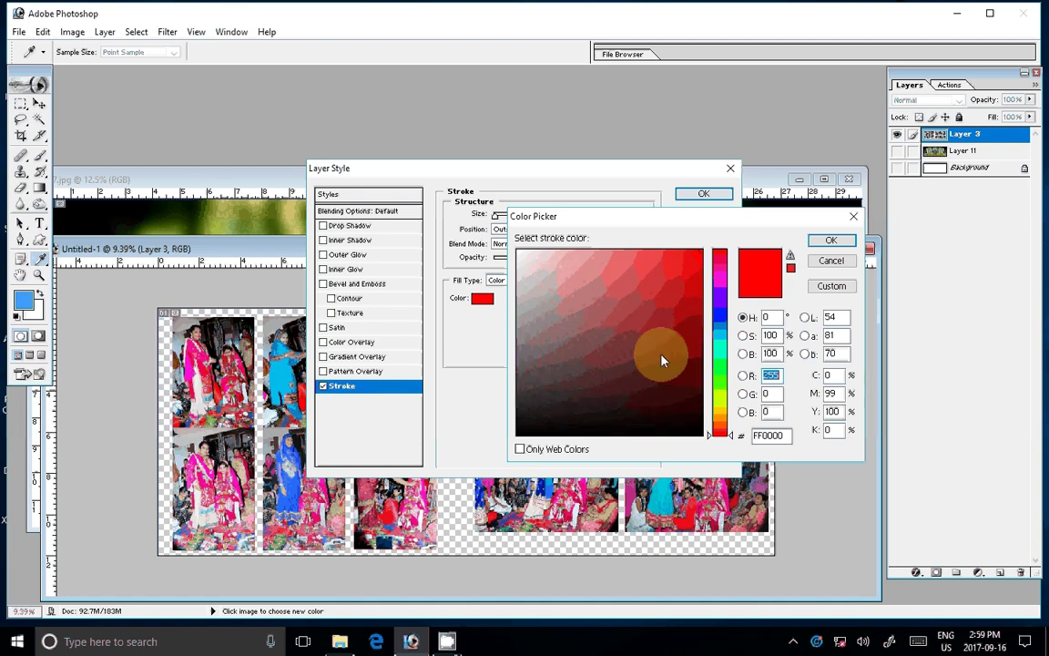
pyautogui.click(831, 260)
pyautogui.click(515, 280)
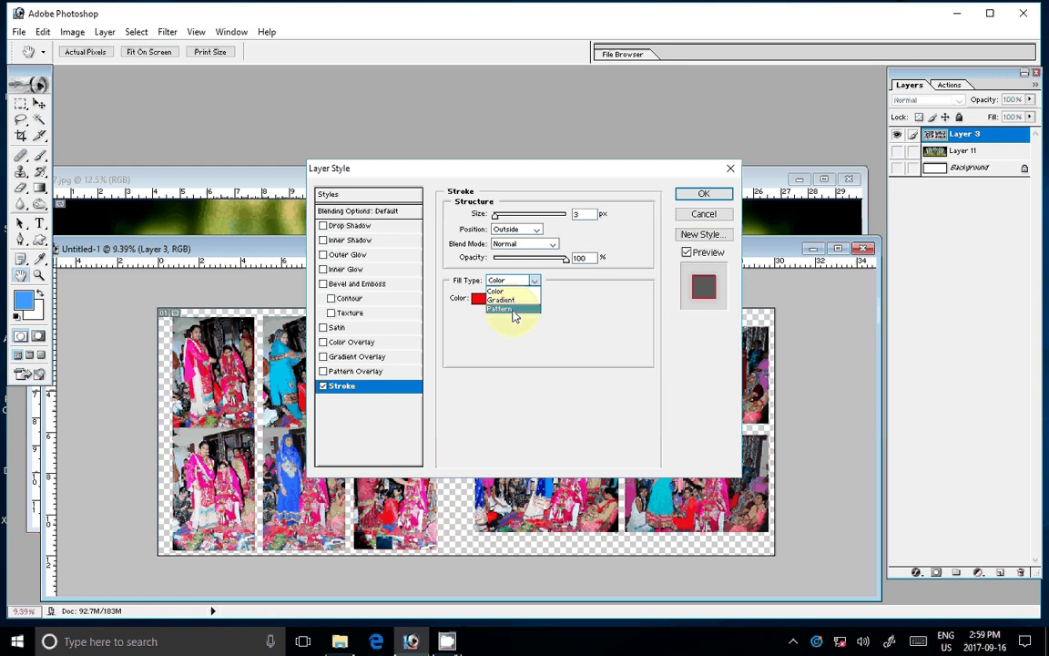
# Step: Switch the stroke's fill type to Pattern and choose the blue bubbles pattern
pyautogui.click(515, 309)
pyautogui.click(514, 314)
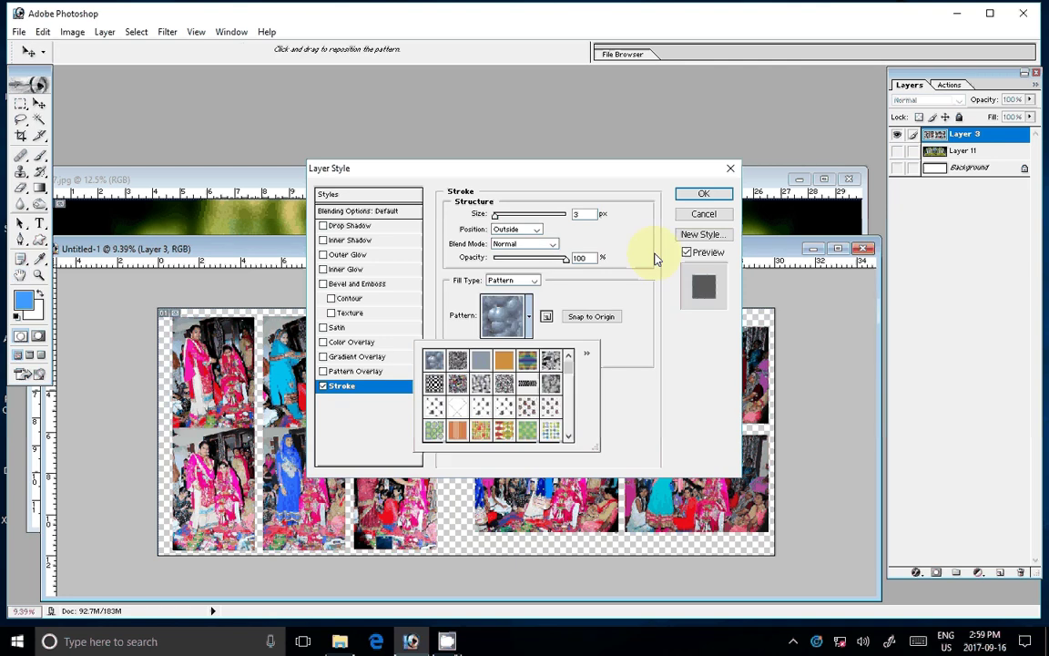
pyautogui.click(481, 430)
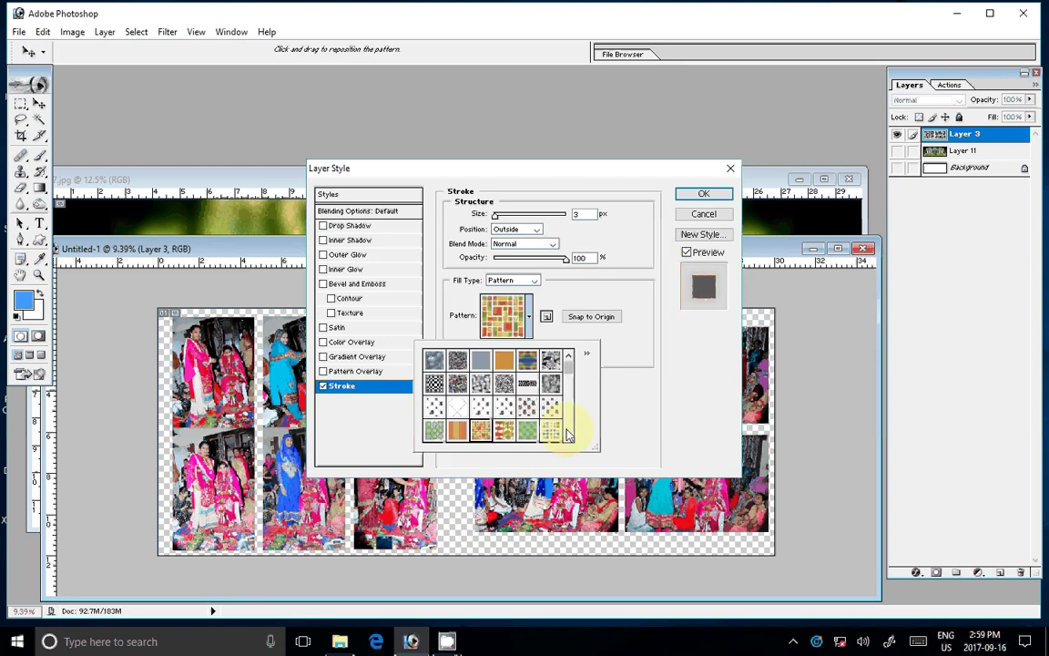
pyautogui.click(568, 436)
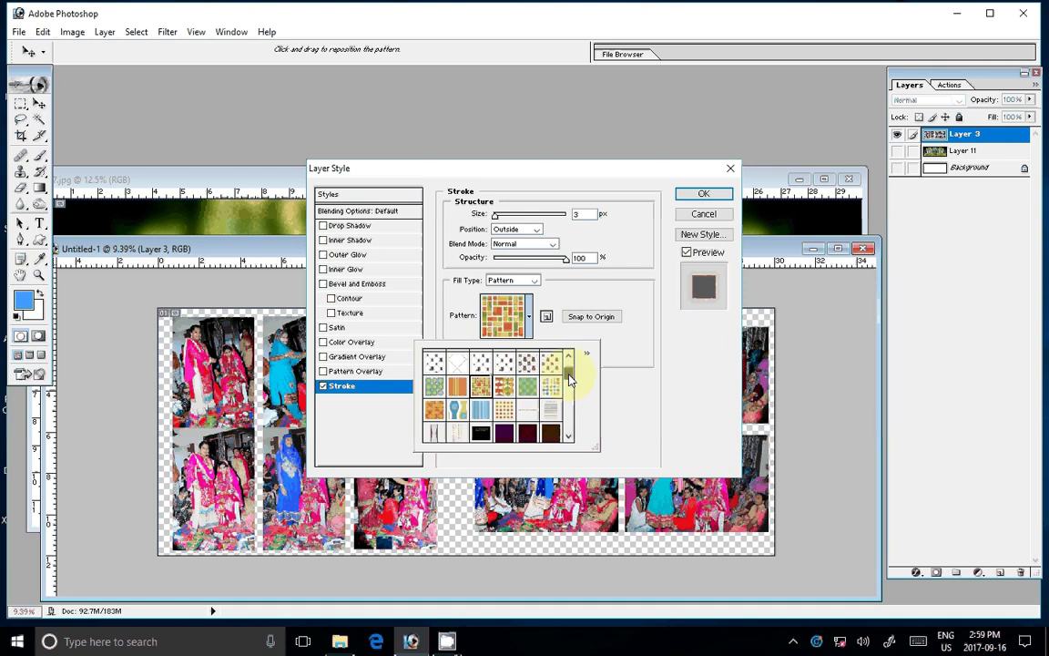
pyautogui.scroll(-1, 570, 380)
pyautogui.click(458, 383)
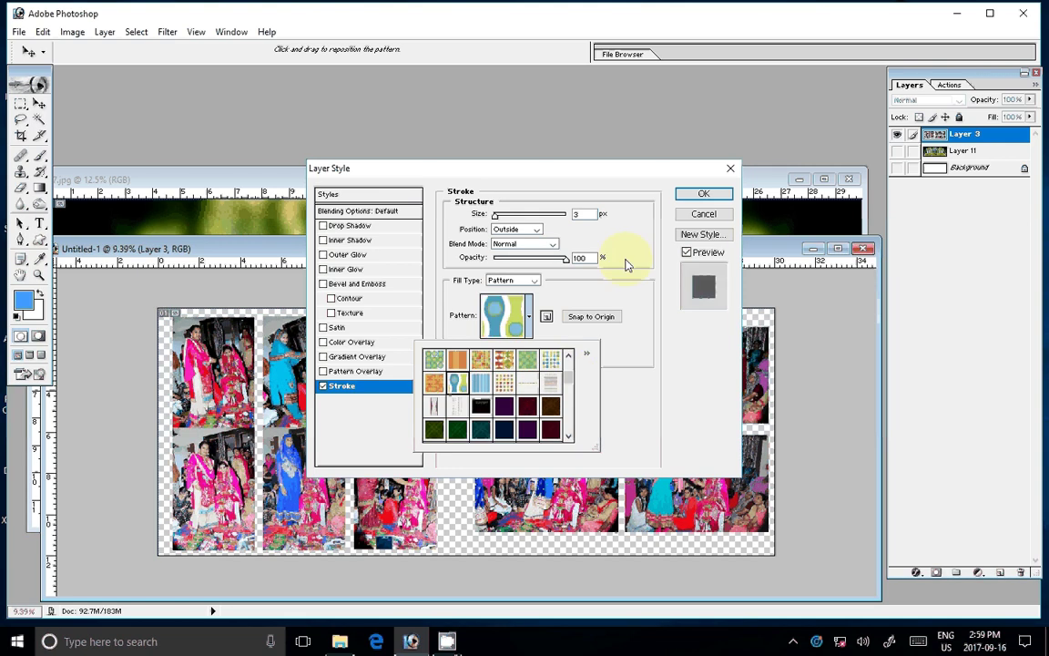
pyautogui.click(565, 275)
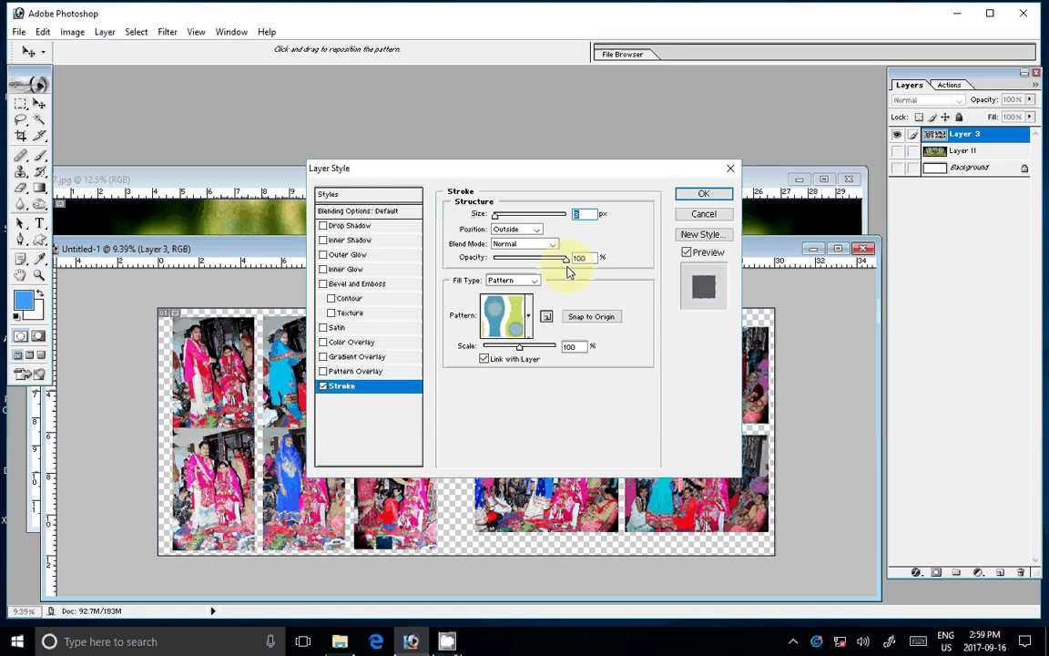
# Step: Set the stroke size to 15 px and apply the border
pyautogui.write('22')
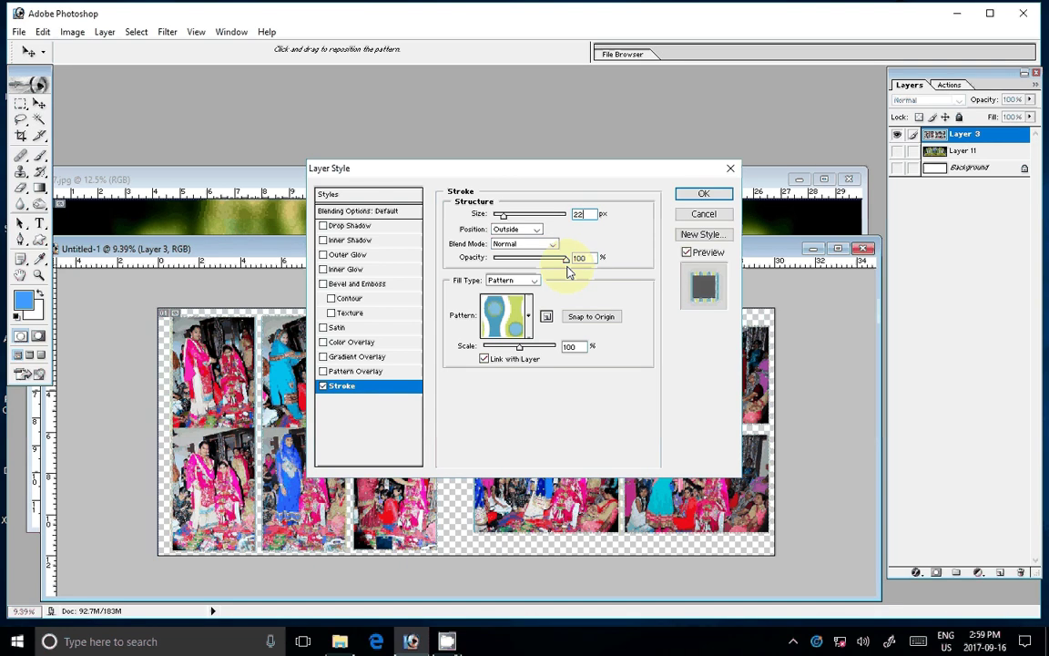
pyautogui.press('BackSpace')
pyautogui.press('BackSpace')
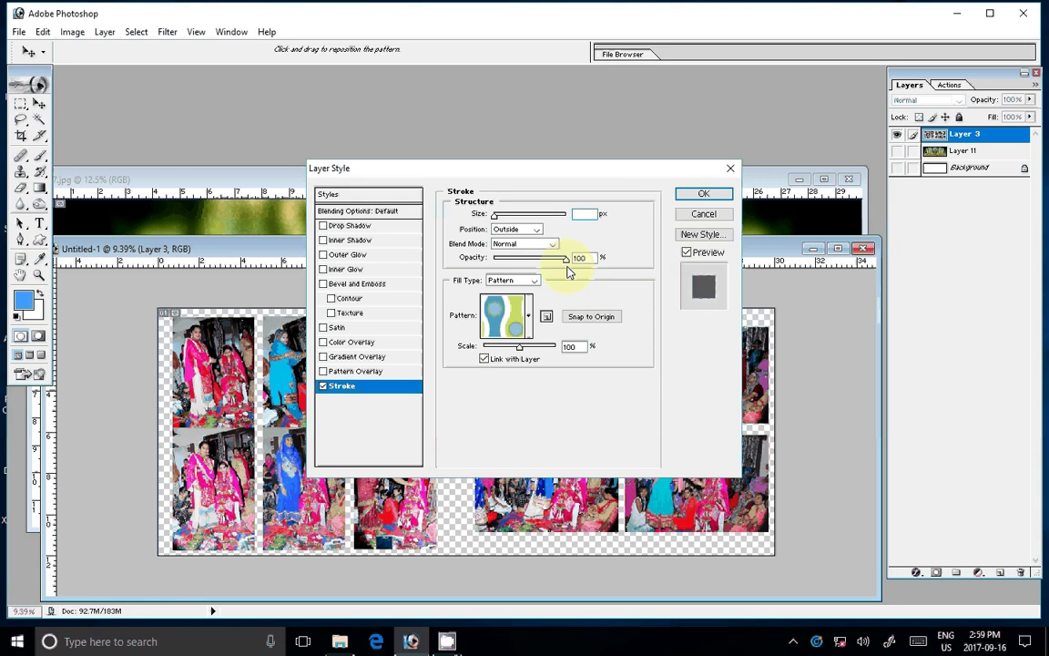
pyautogui.write('15')
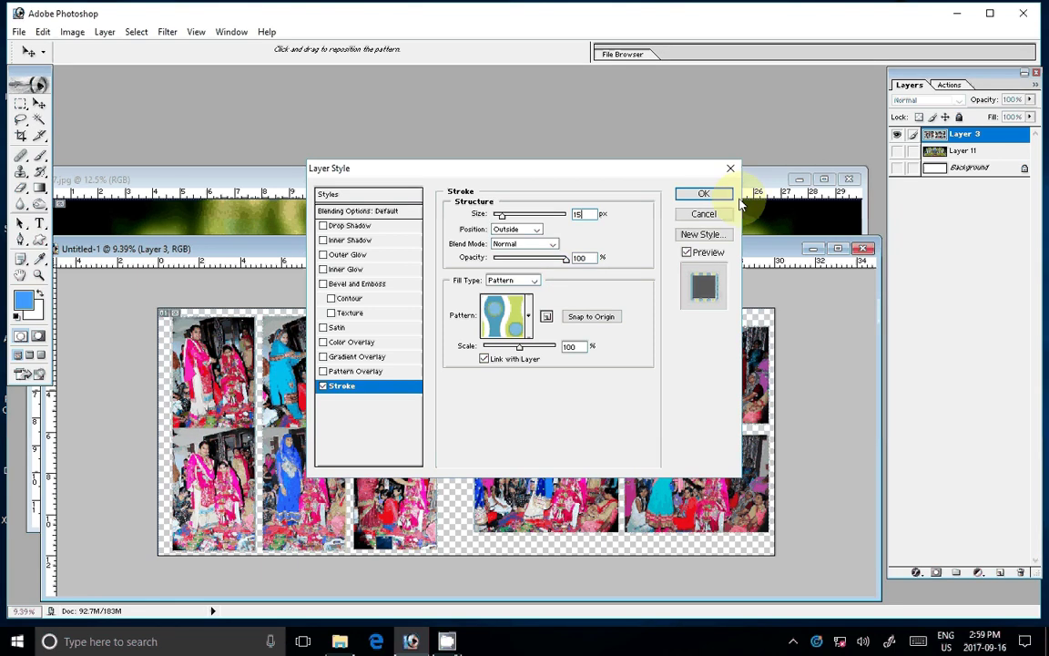
pyautogui.press('Return')
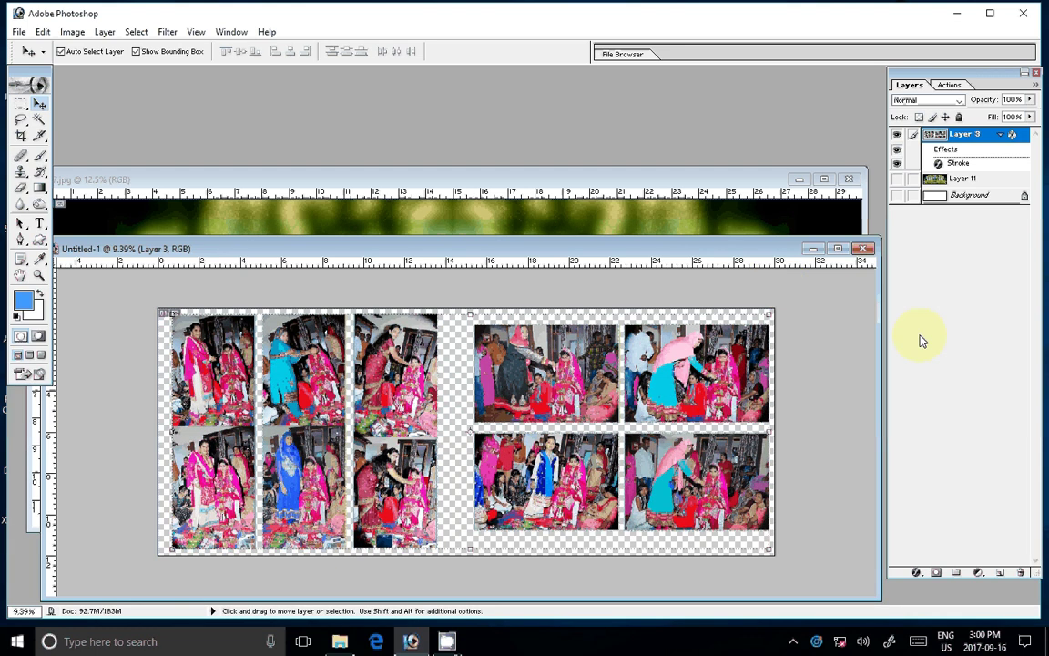
# Step: Move the bordered photo collage slightly to the left on the page
pyautogui.click(916, 572)
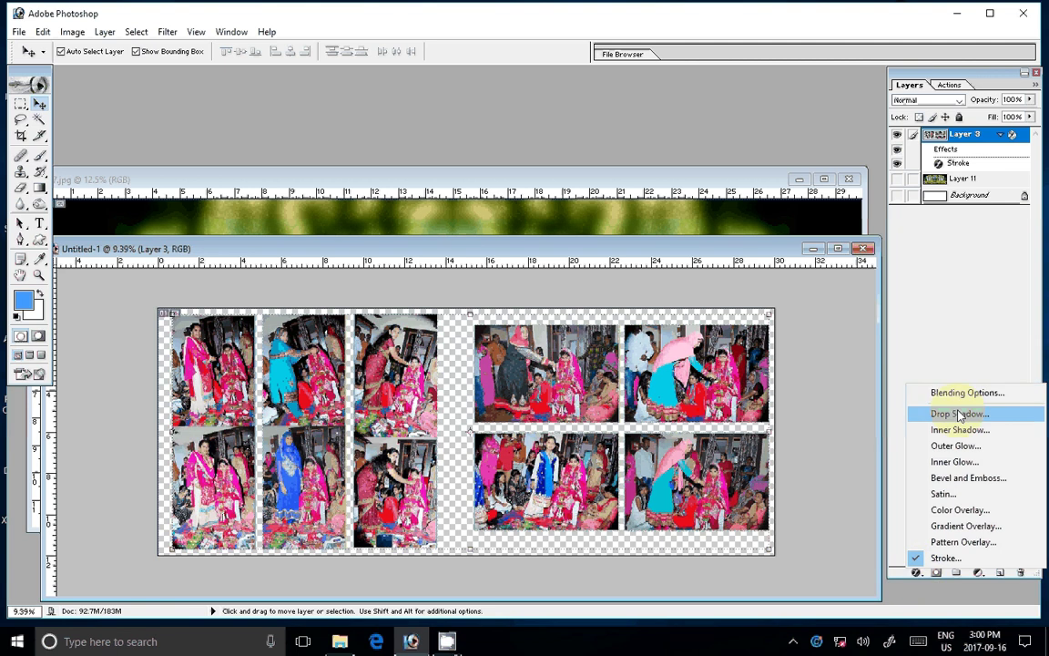
pyautogui.click(747, 382)
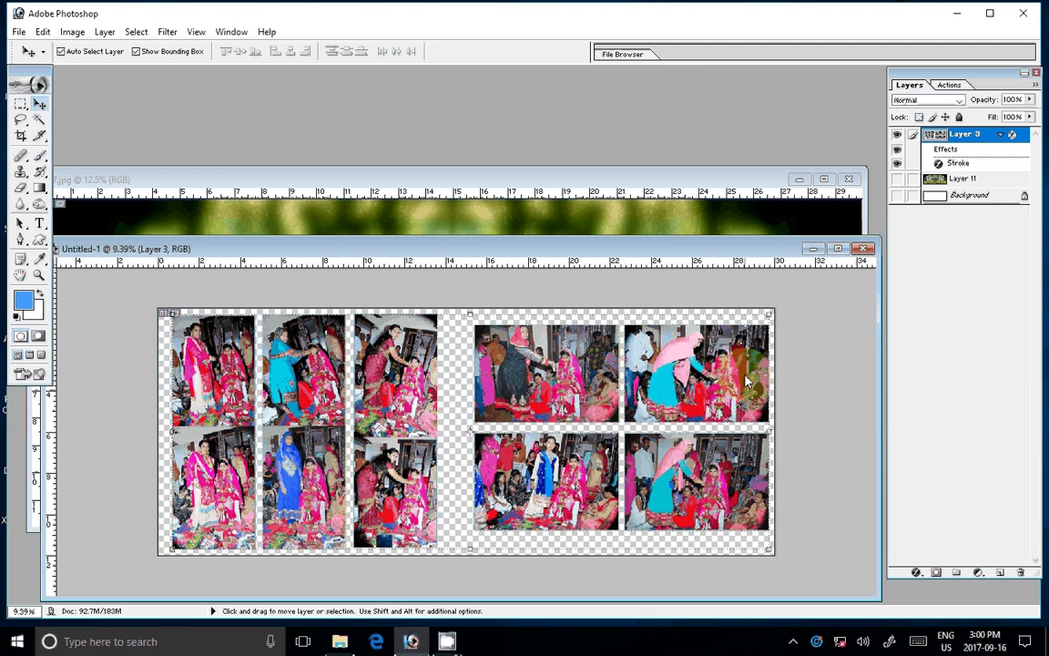
pyautogui.click(811, 398)
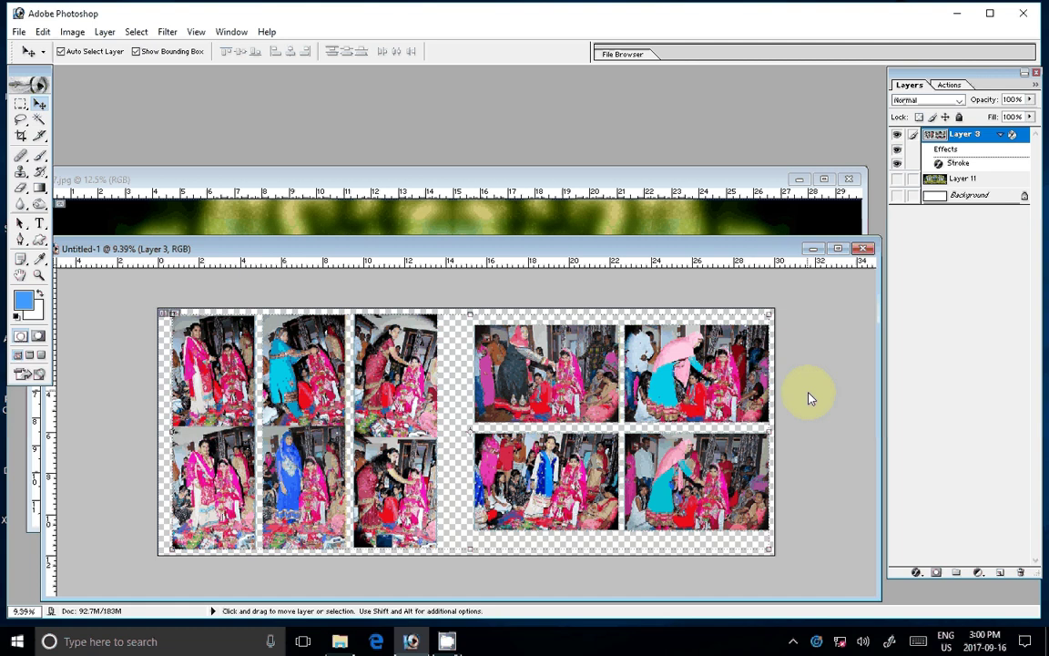
pyautogui.moveTo(810, 398)
pyautogui.mouseDown()
pyautogui.moveTo(754, 384)
pyautogui.moveTo(770, 399)
pyautogui.mouseUp()
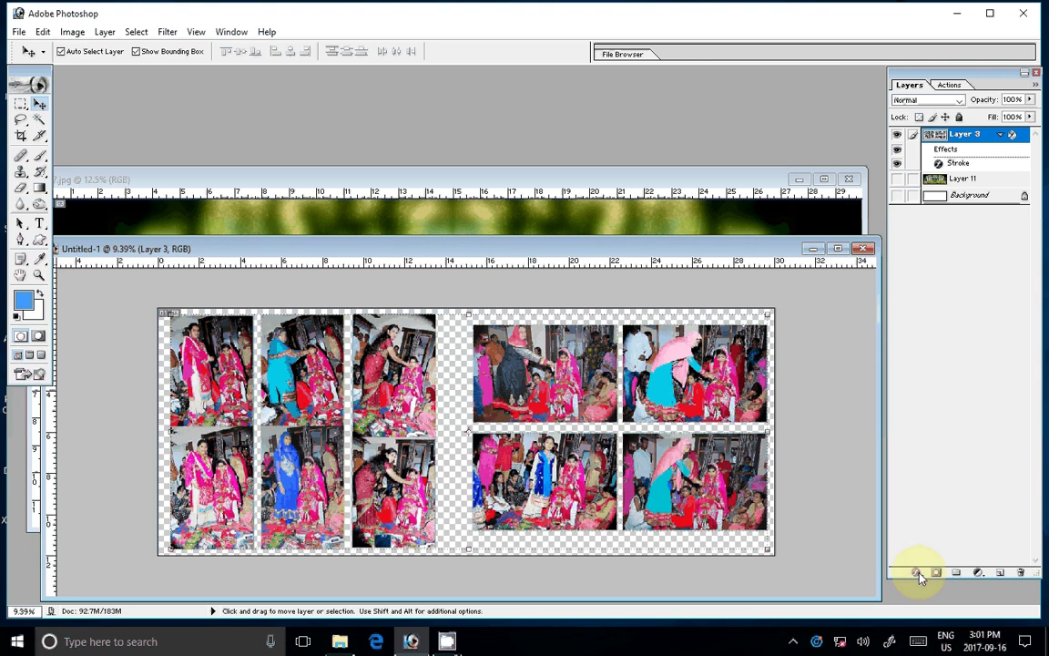
# Step: Show the garden background Layer 11, merge all visible layers, and bring up Save As
pyautogui.click(897, 179)
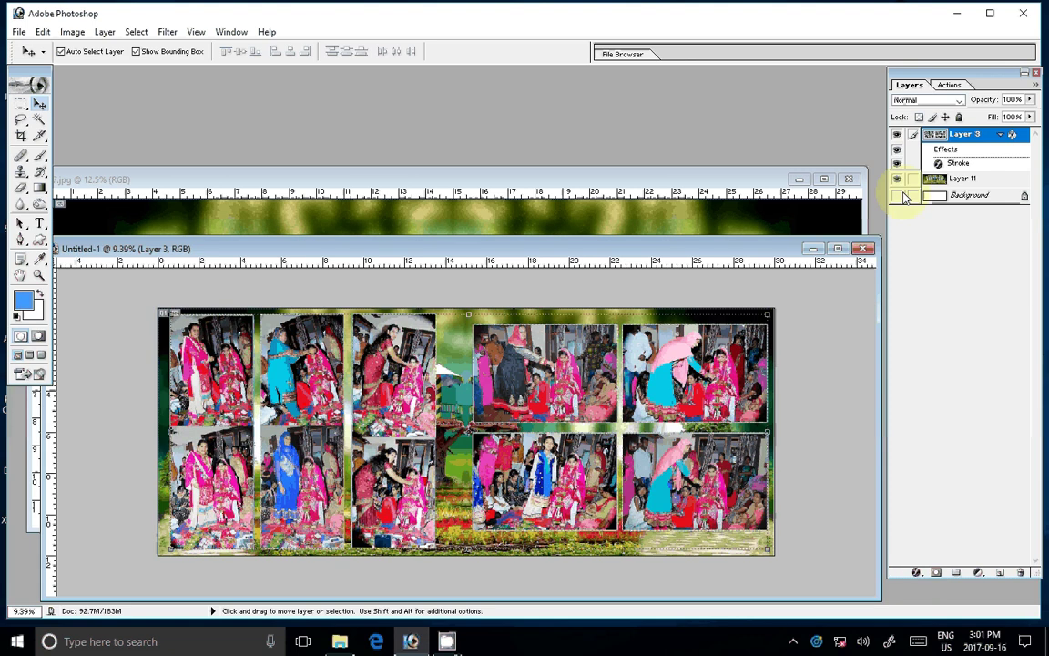
pyautogui.click(105, 31)
pyautogui.moveTo(56, 262)
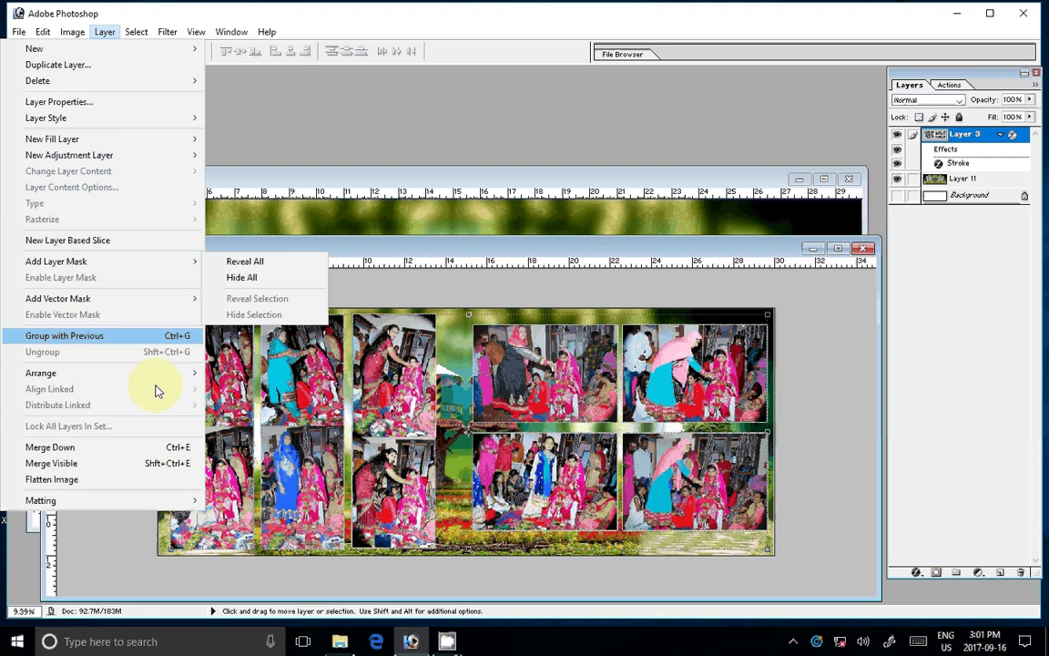
pyautogui.click(91, 463)
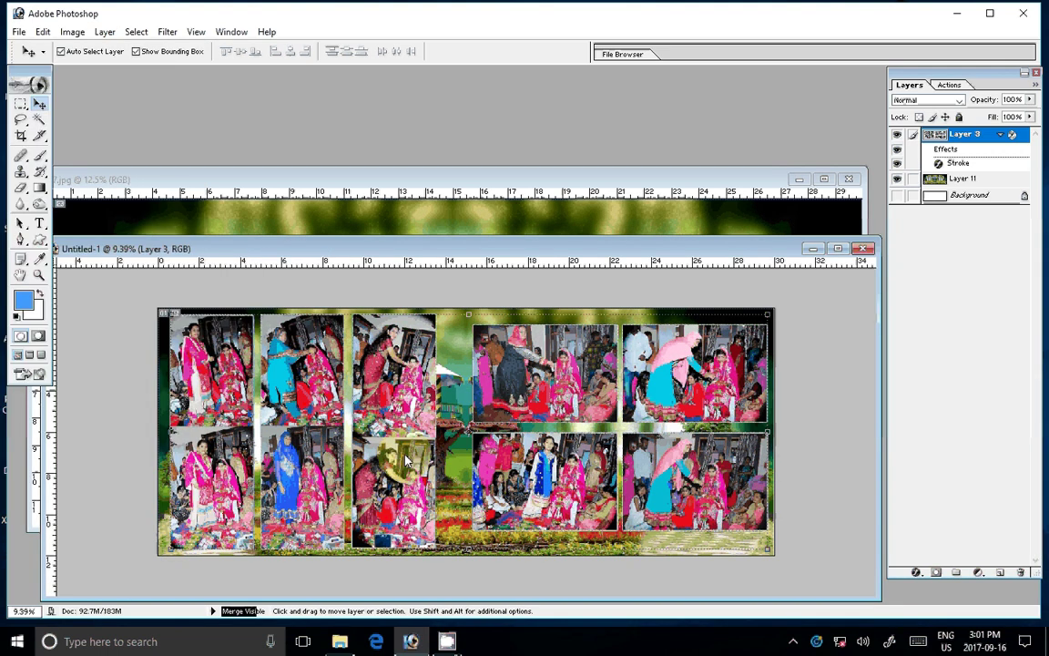
pyautogui.hotkey('ctrl', 's')
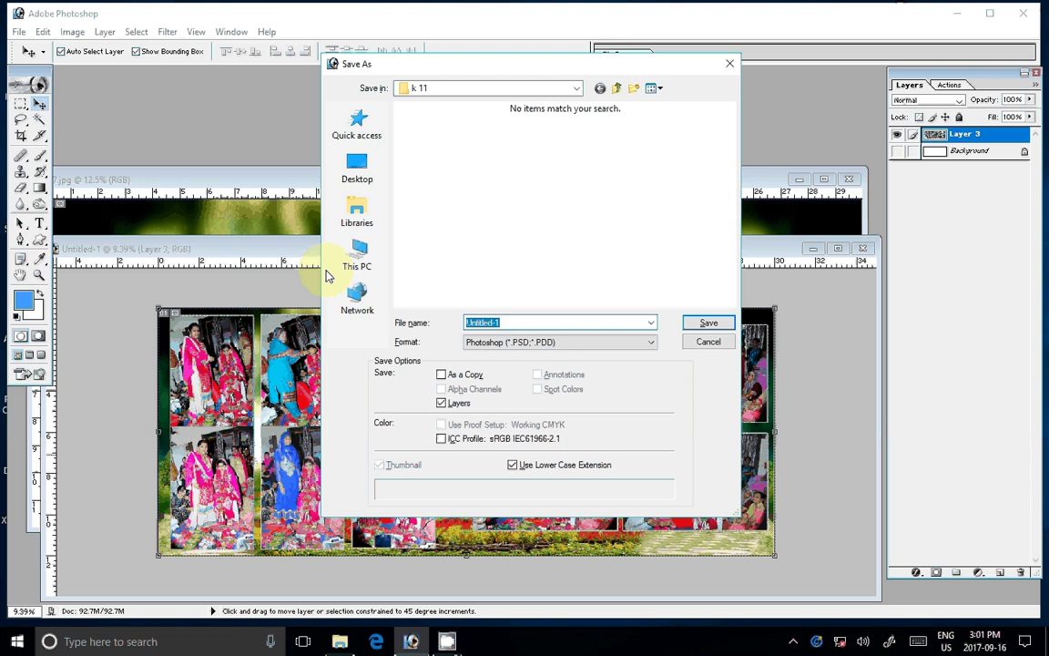
# Step: Browse to the k 11 folder on LOCAL DISK (E:)
pyautogui.click(355, 259)
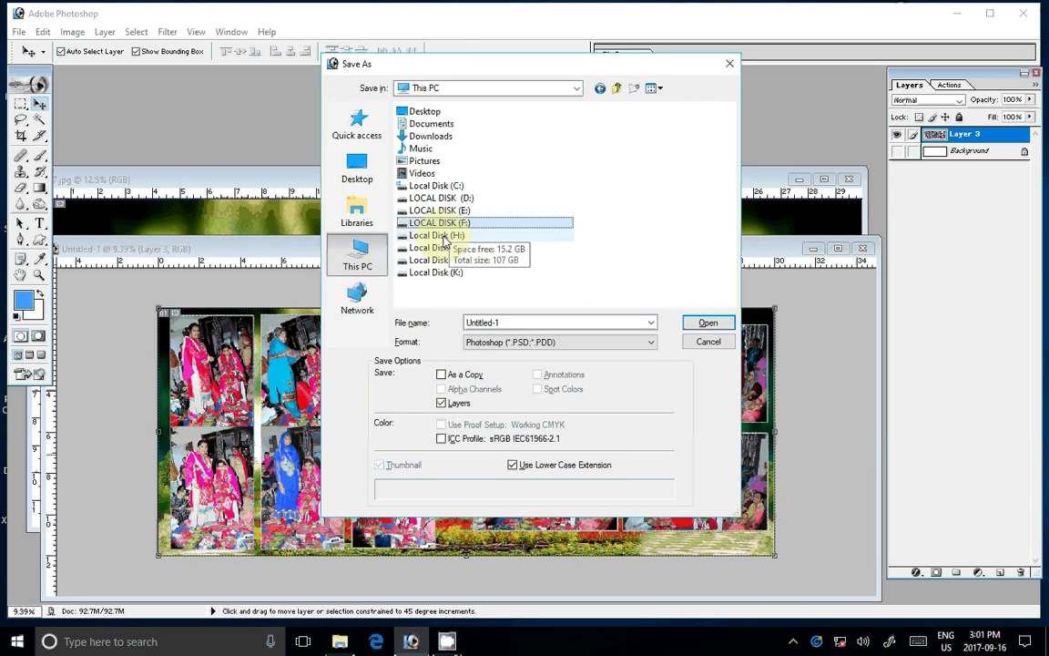
pyautogui.press('Up')
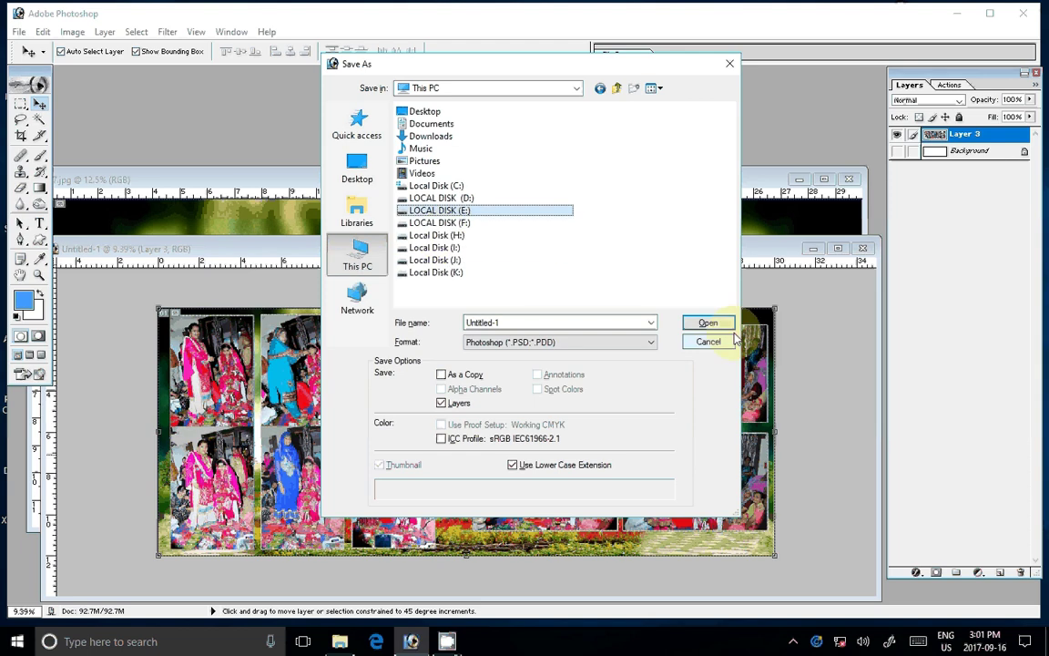
pyautogui.click(725, 325)
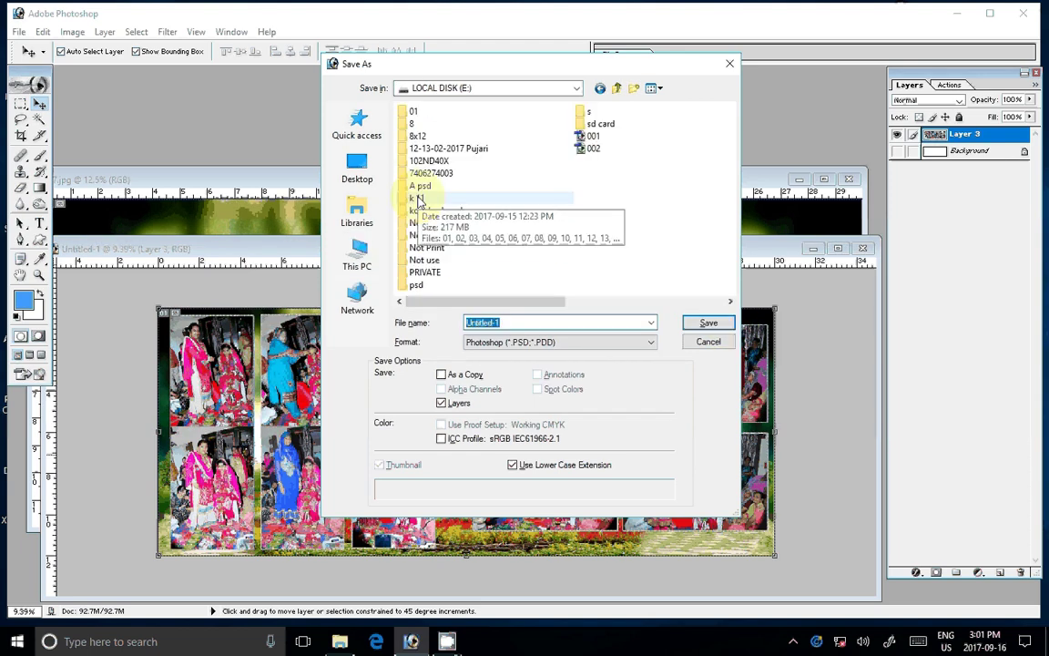
pyautogui.doubleClick(418, 198)
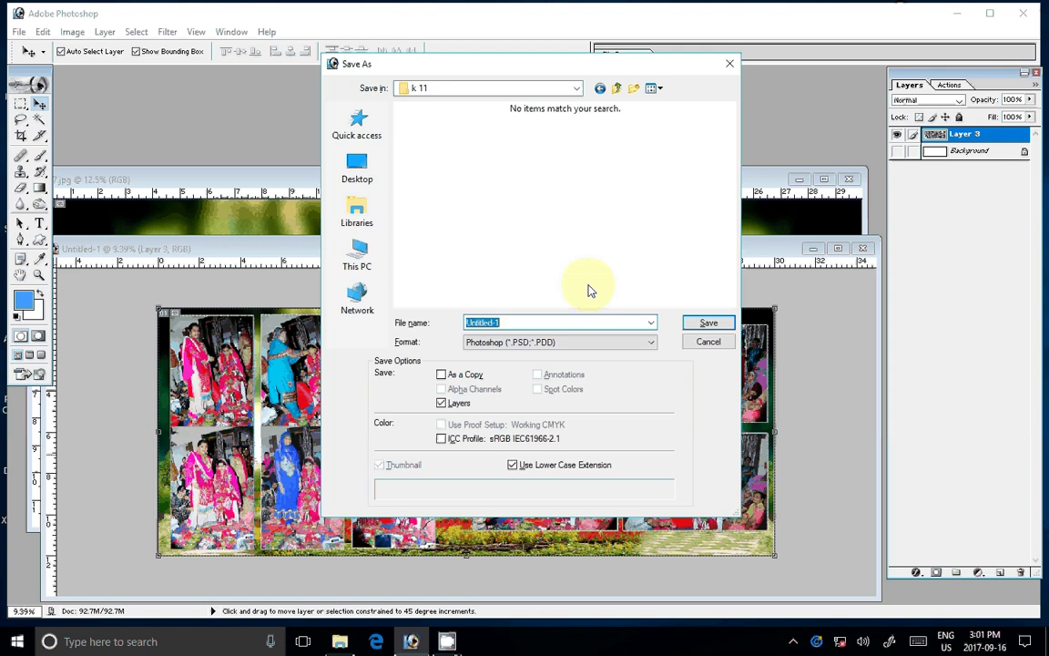
# Step: Save the page as JPEG named 16 at maximum quality 12
pyautogui.click(526, 335)
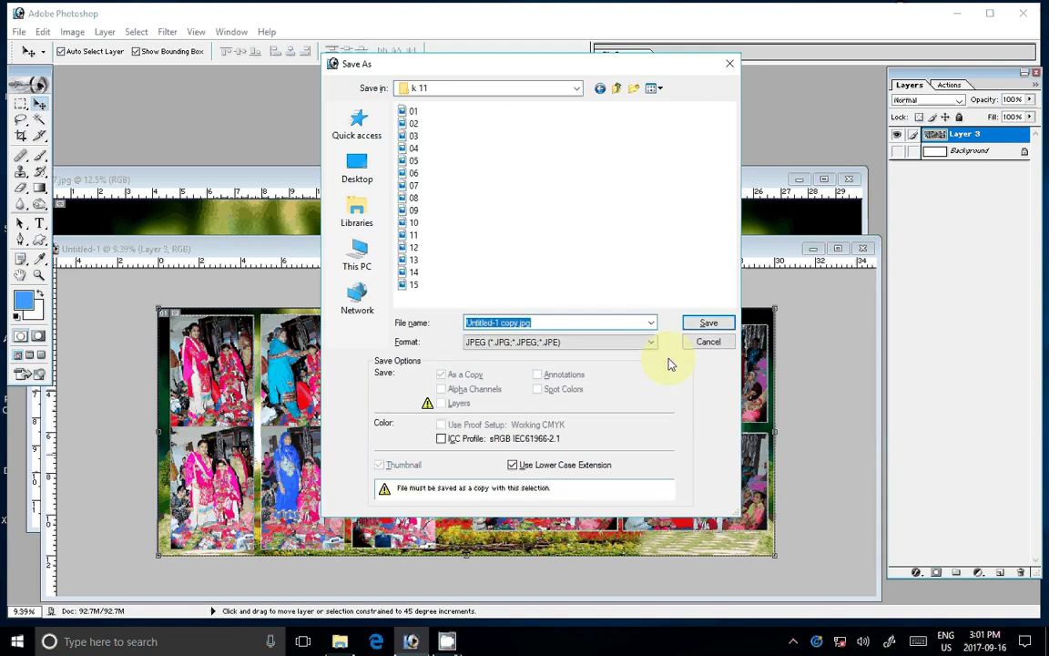
pyautogui.write('16')
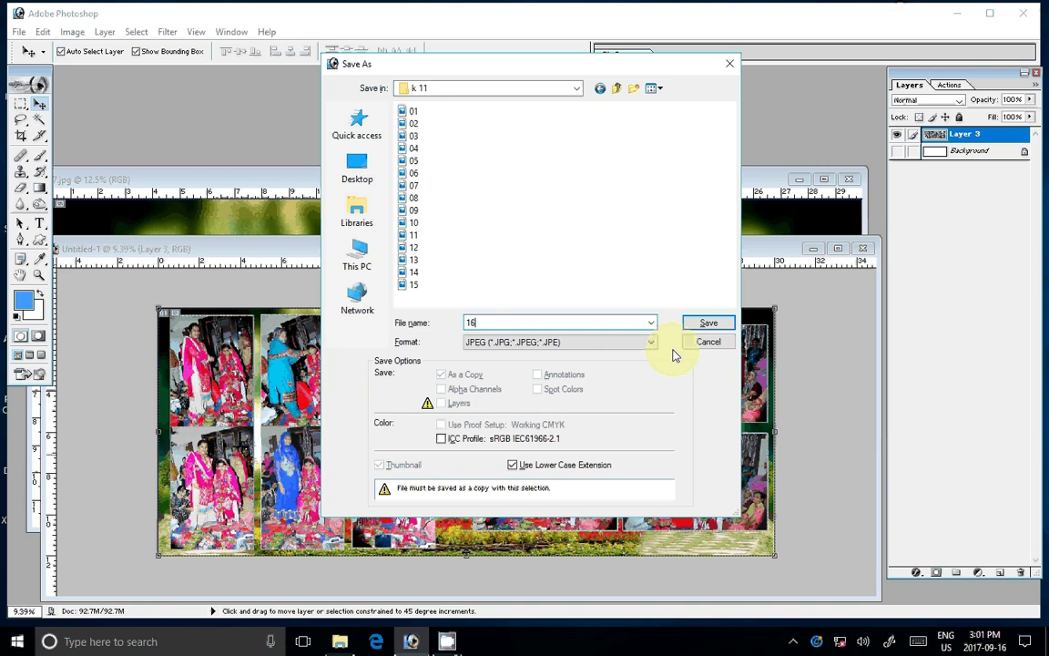
pyautogui.press('Return')
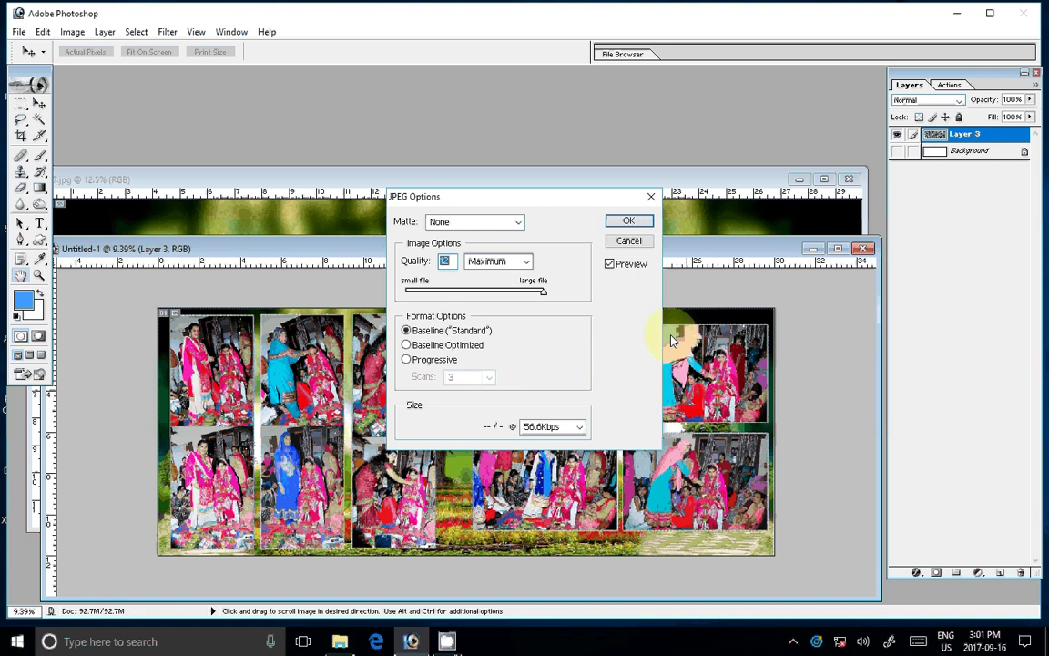
pyautogui.click(633, 224)
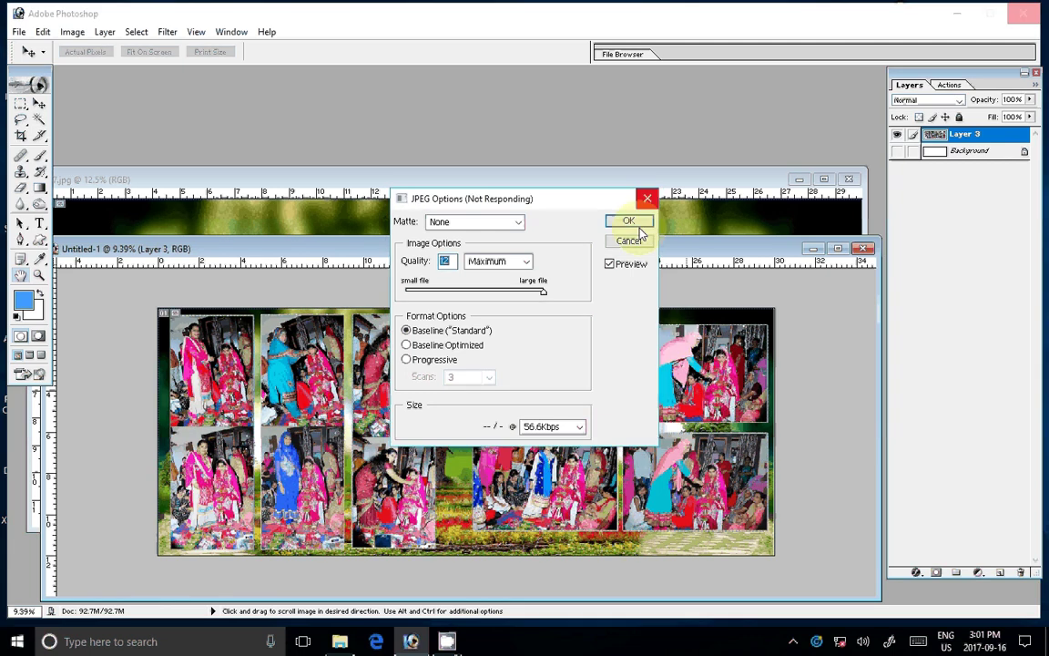